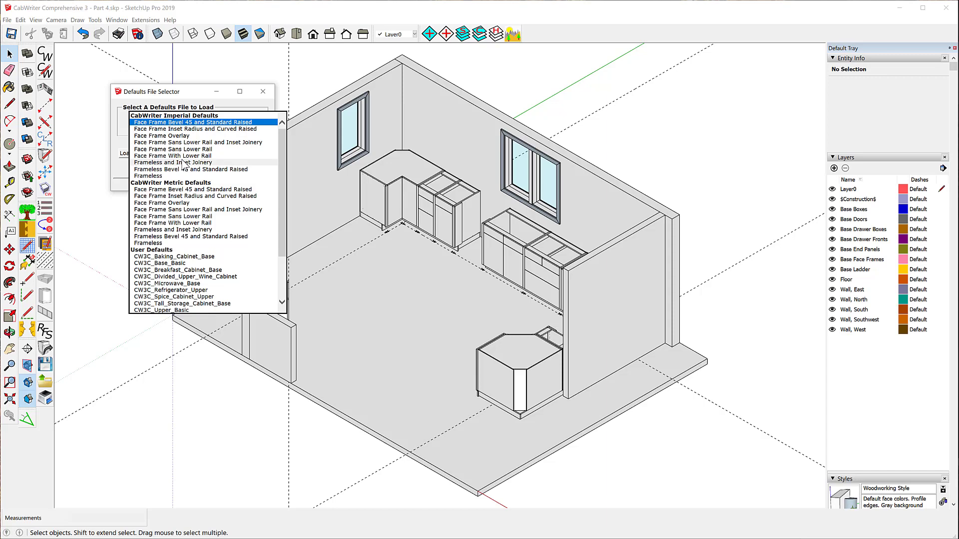
Step: Load the Frameless and Inset Joinery defaults file from the CabWriter Imperial defaults
left_click(185, 163)
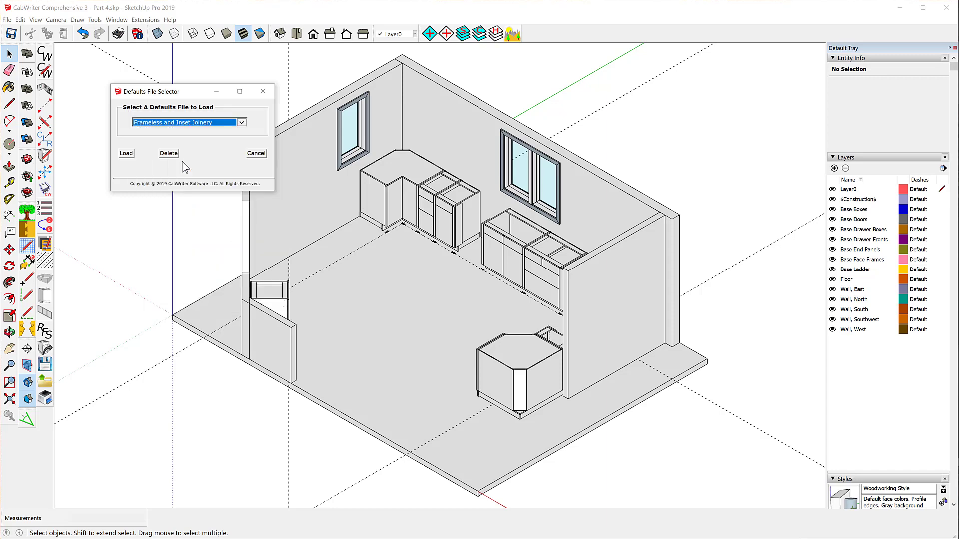
left_click(127, 156)
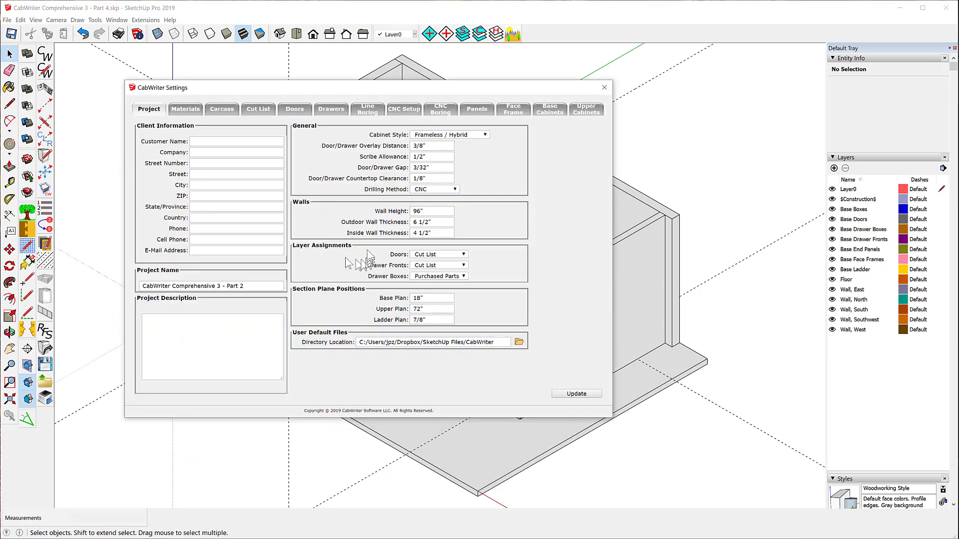
Step: In the face frame settings, enable drawing of the base wall, opening, sheet, finish, connector and blind/butt corner stiles
left_click(520, 114)
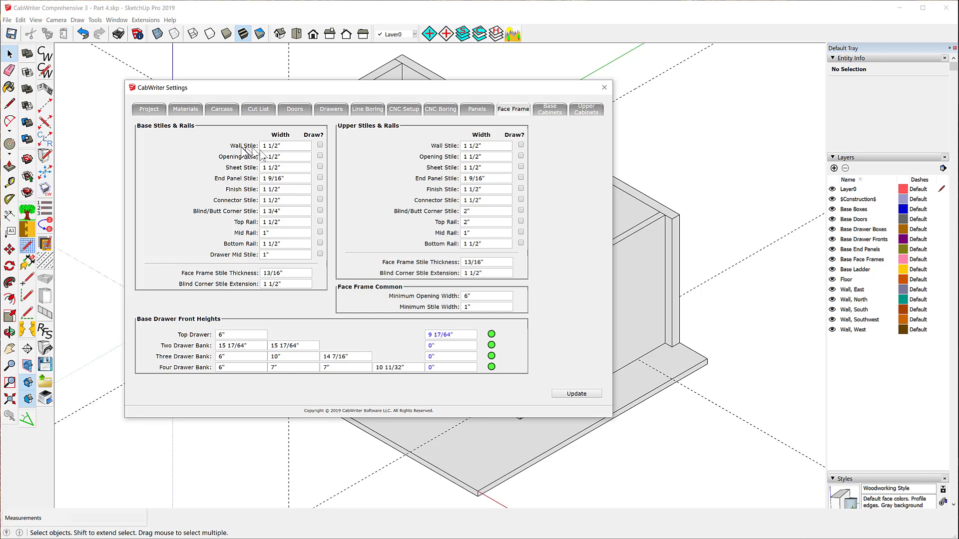
left_click(320, 145)
left_click(320, 167)
left_click(320, 189)
left_click(319, 200)
Step: Enable drawing of the upper wall, opening, sheet, finish, connector and blind/butt corner stiles
left_click(521, 145)
left_click(521, 157)
left_click(521, 167)
left_click(520, 189)
left_click(521, 200)
left_click(521, 210)
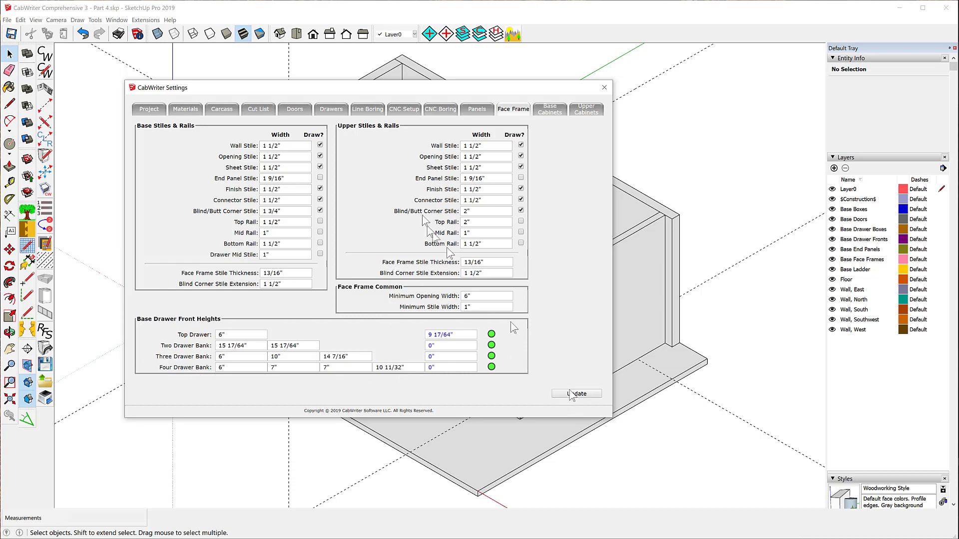
Step: Review the available back attachment methods in the carcass settings without changing the selection
left_click(222, 110)
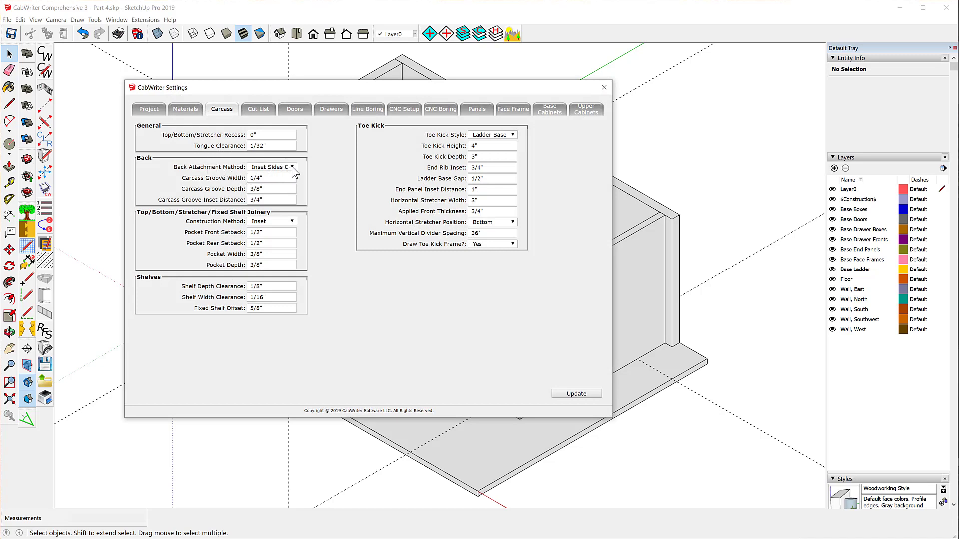
left_click(292, 167)
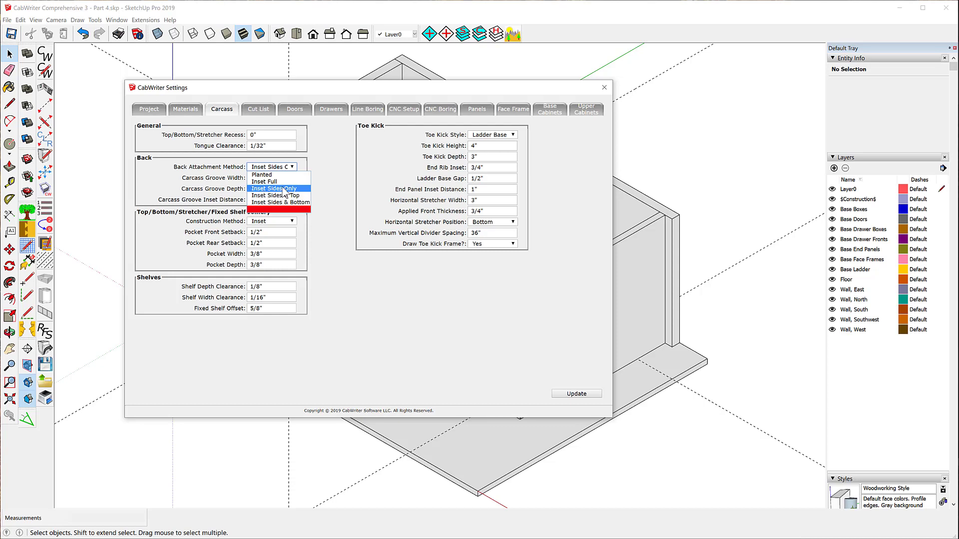
left_click(342, 151)
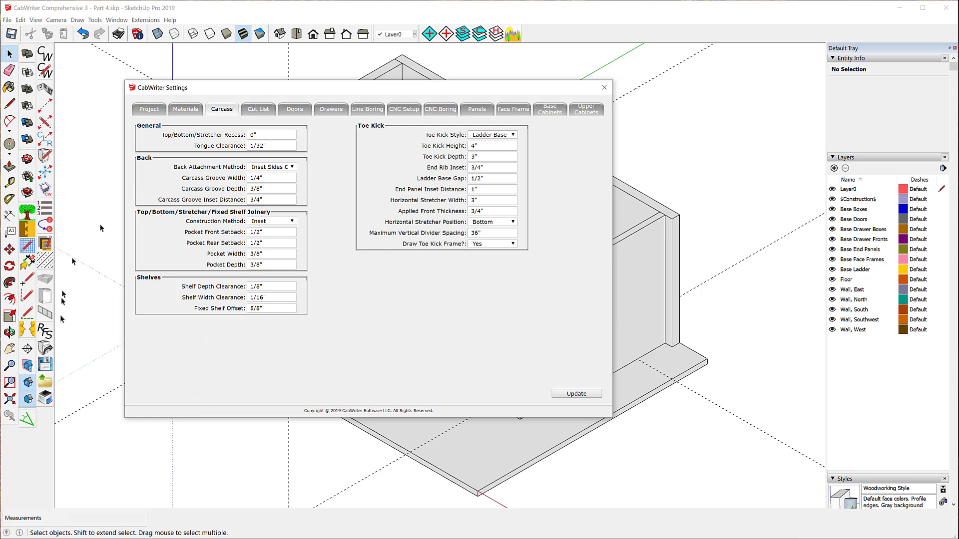
Step: View the file dialog for saving CabWriter defaults, cancel it, and close the CabWriter settings
left_click(46, 366)
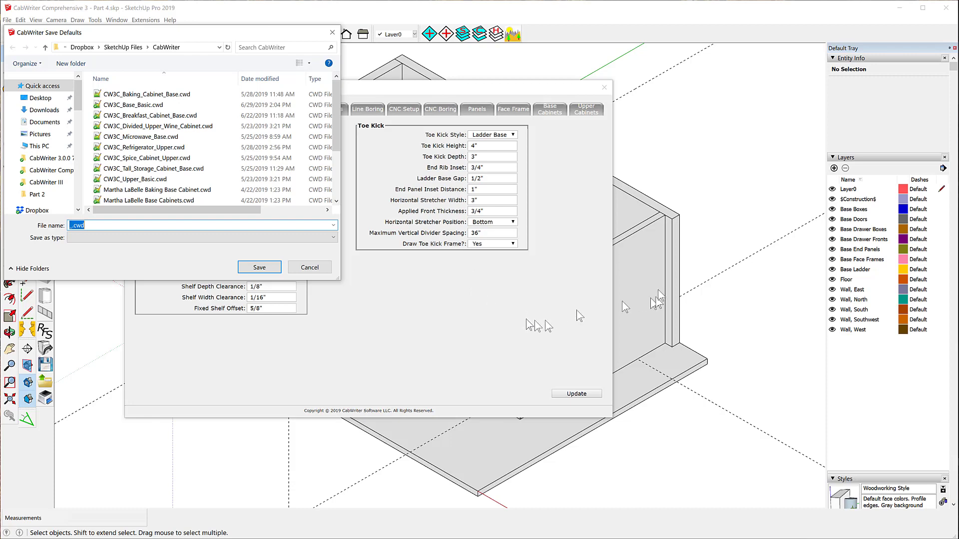
left_click(332, 33)
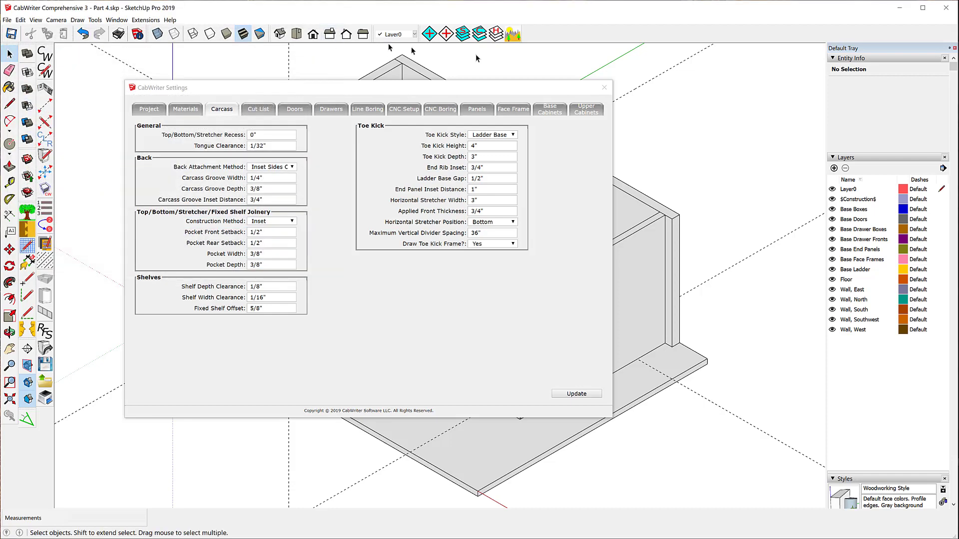
left_click(603, 89)
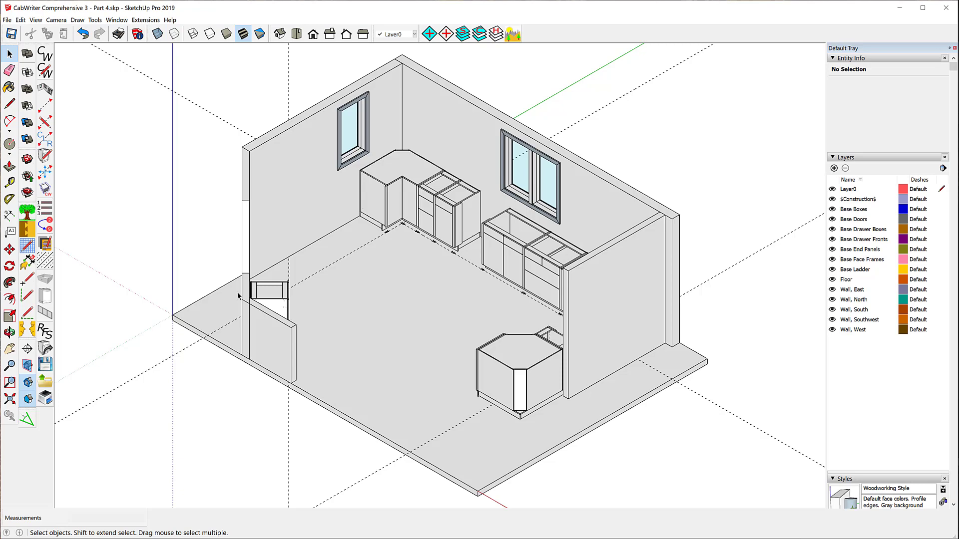
Step: View the project parameters in the CabWriter settings and close them
left_click(45, 71)
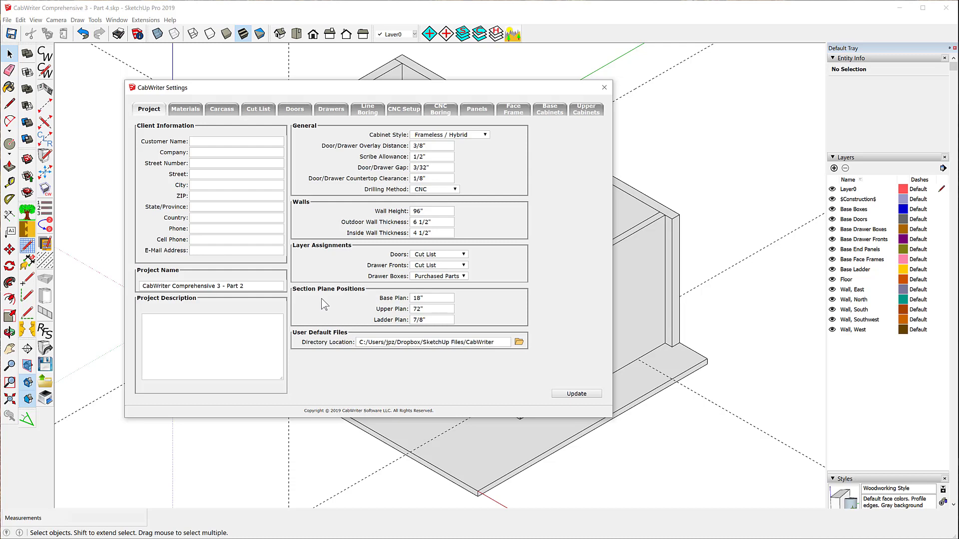
left_click(605, 89)
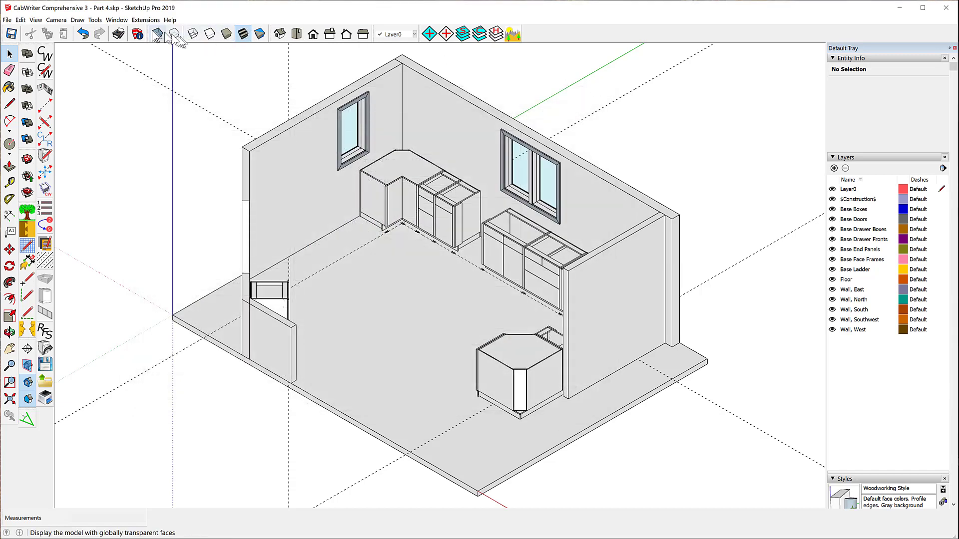
Step: Open the CabWriter User's Guide in Adobe Reader and set its zoom to 100%
left_click(143, 20)
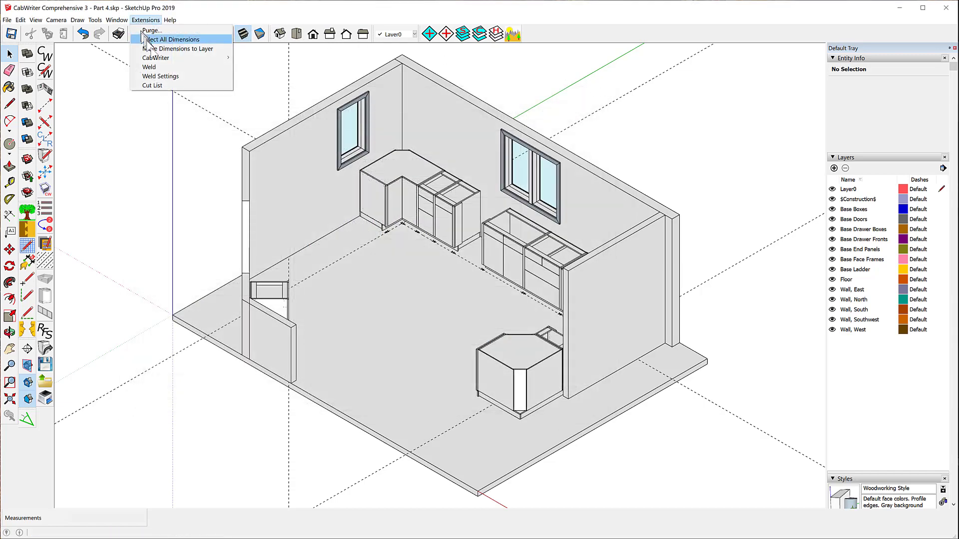
mouse_move(161, 61)
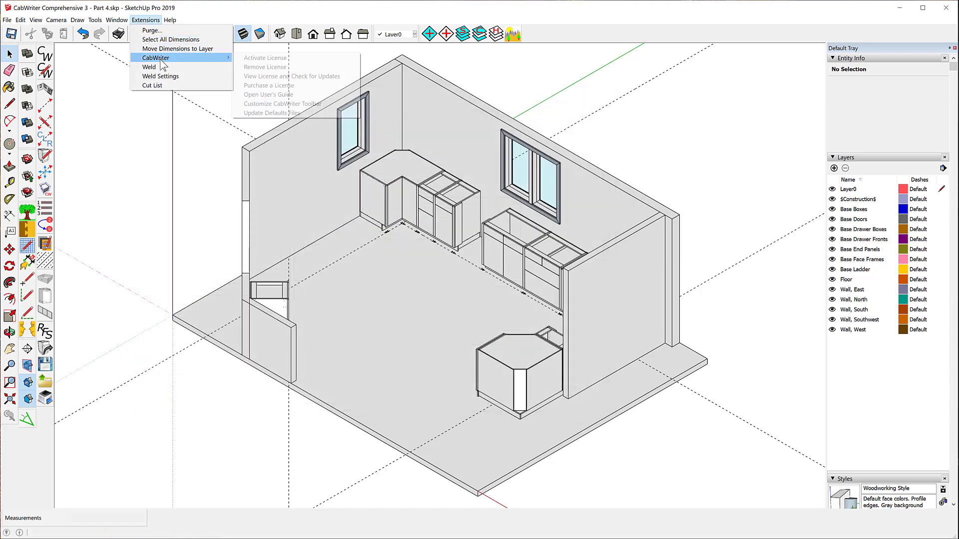
left_click(287, 100)
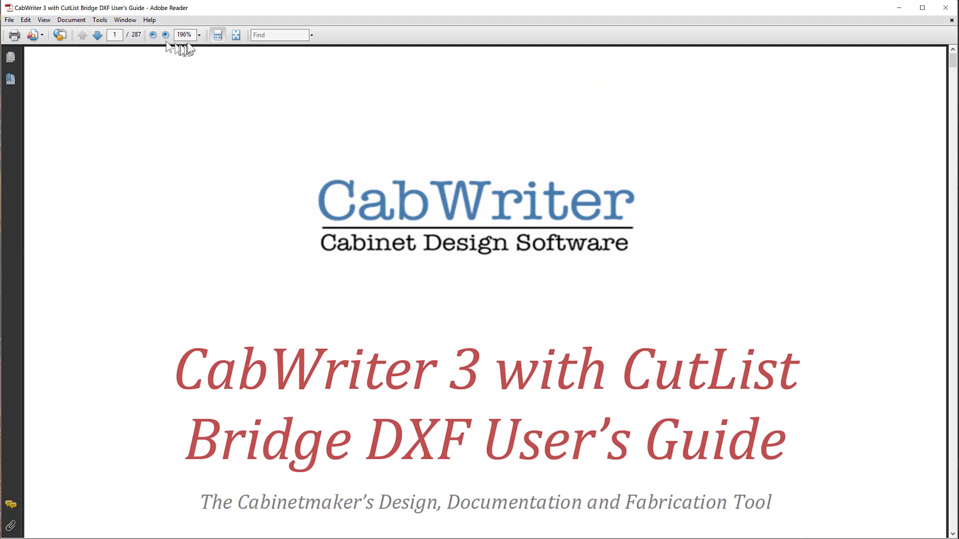
left_click(199, 35)
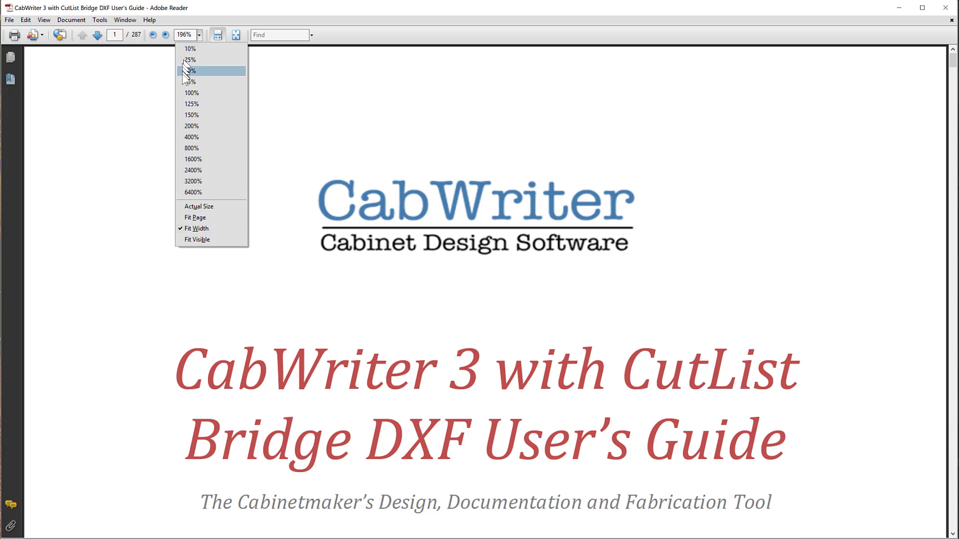
left_click(188, 94)
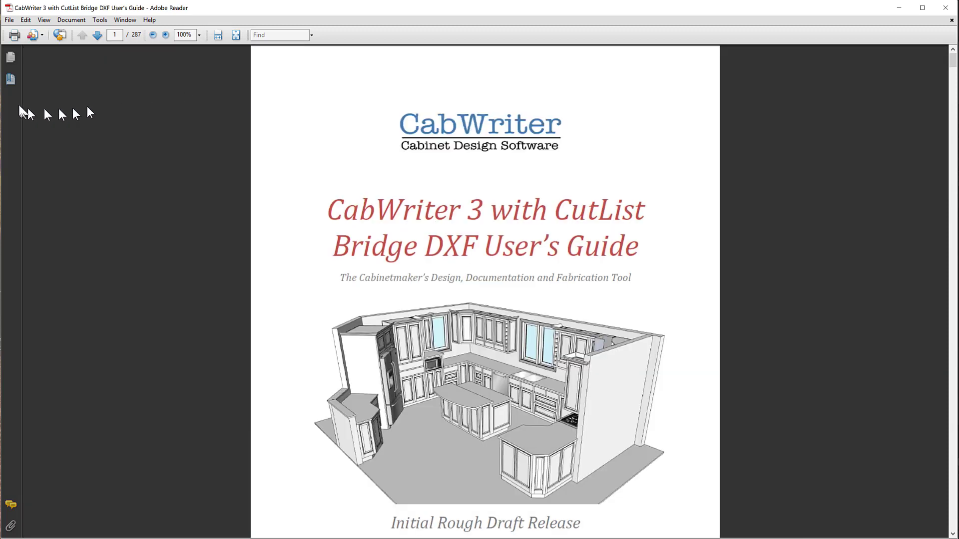
Step: Show the guide's bookmarks, expand Appendix A CabWriter Settings Tabs, and go to its Parameters section
left_click(10, 80)
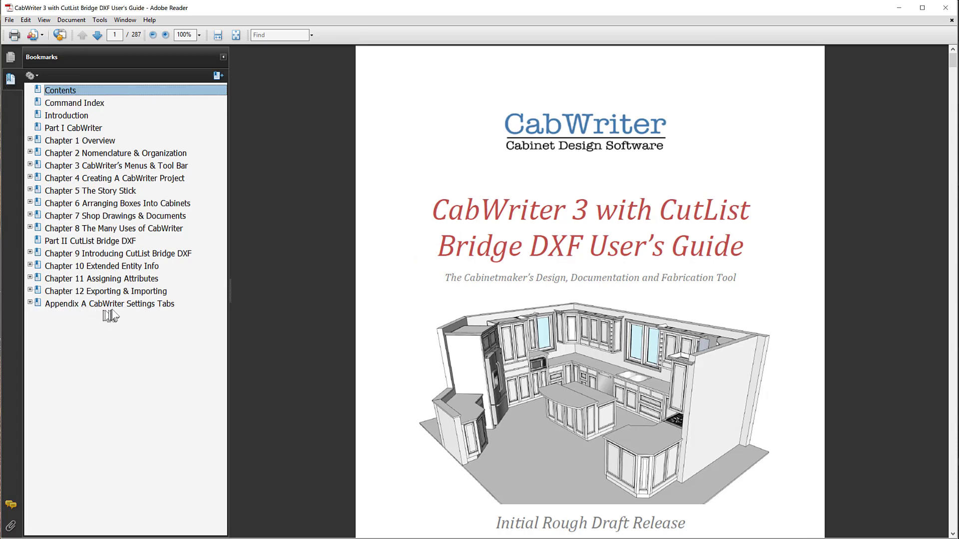
left_click(30, 304)
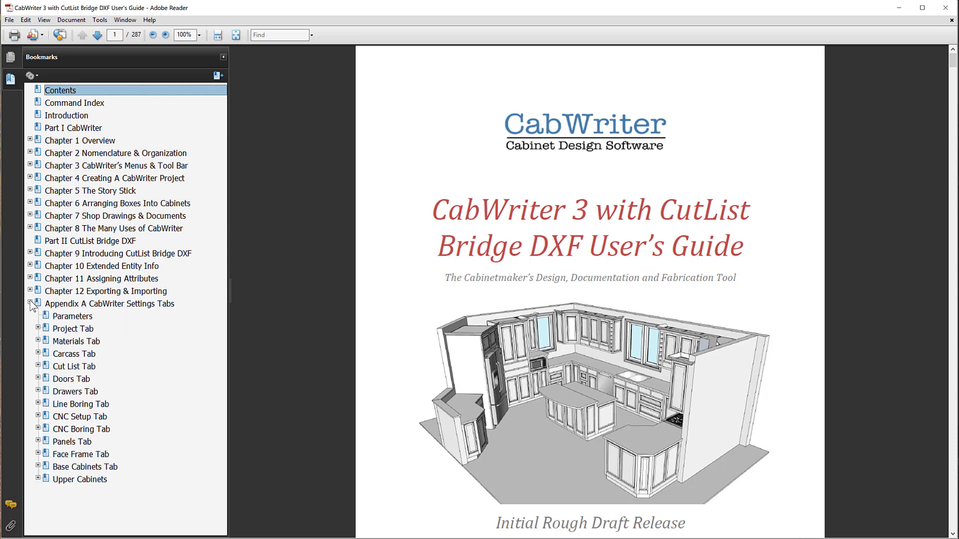
left_click(72, 317)
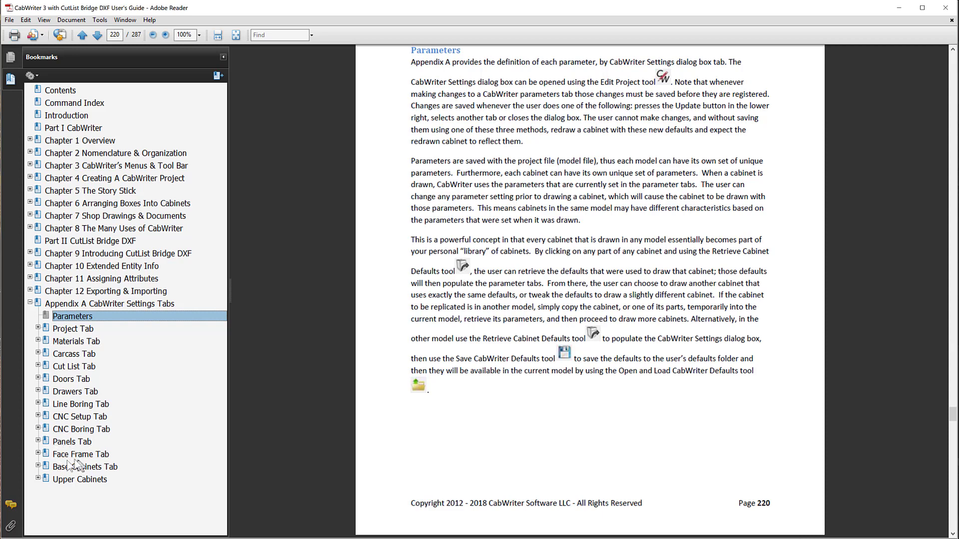
Step: Read the guide's Face Frame Tab section, from its overview through the Base Drawer Front Heights explanation
left_click(38, 453)
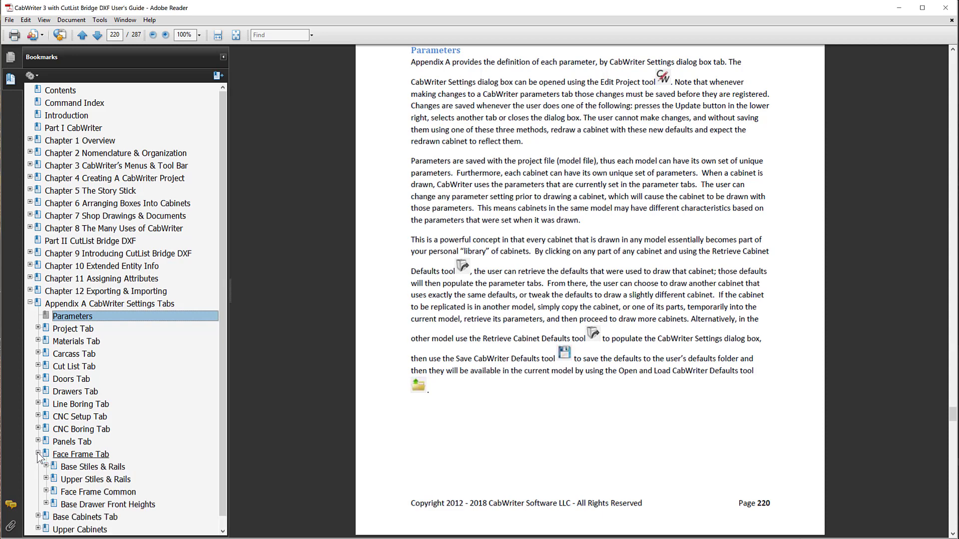
left_click(80, 455)
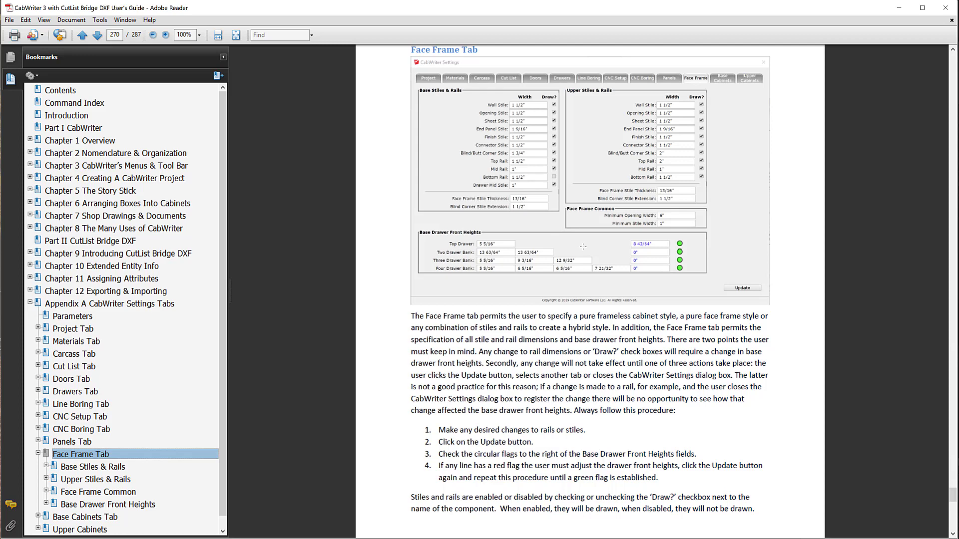
scroll(487, 256, "down", 10)
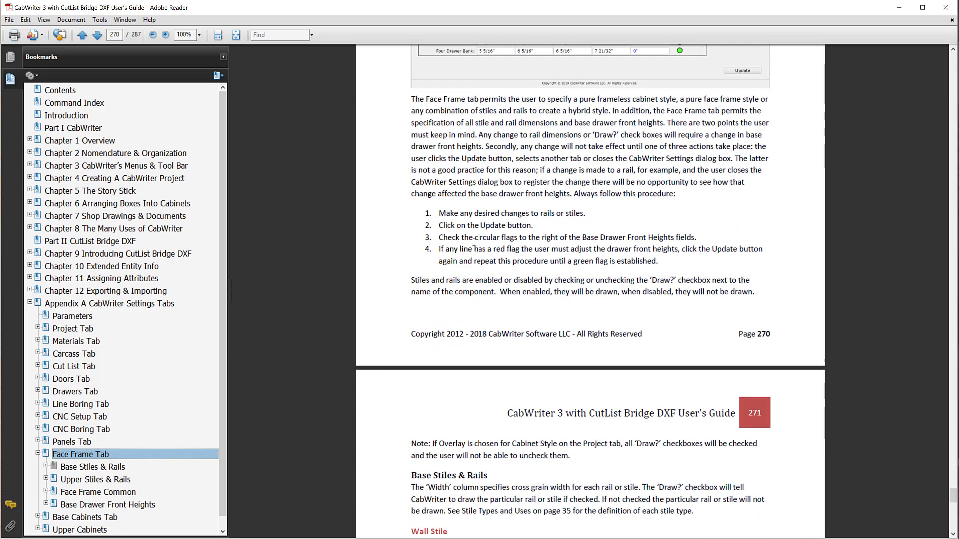
scroll(487, 255, "down", 7)
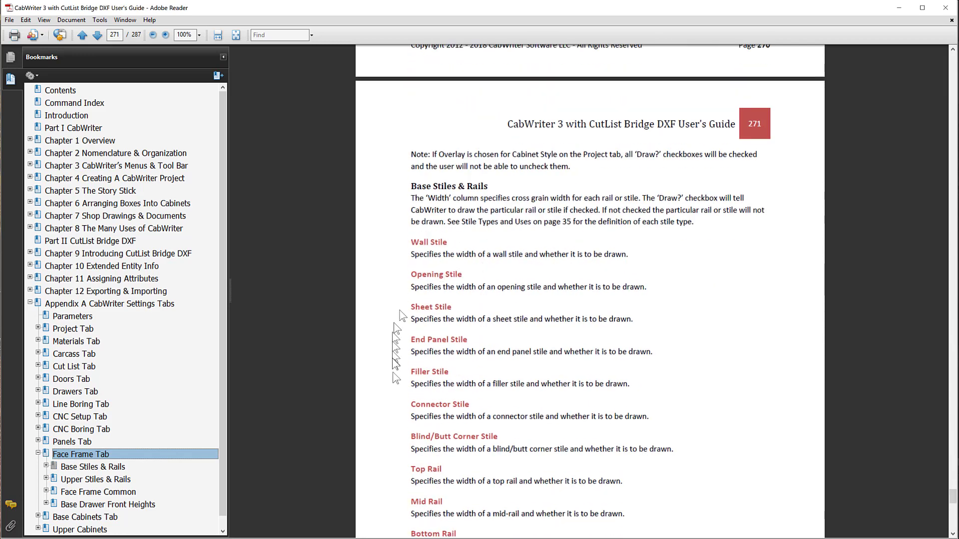
scroll(502, 314, "down", 15)
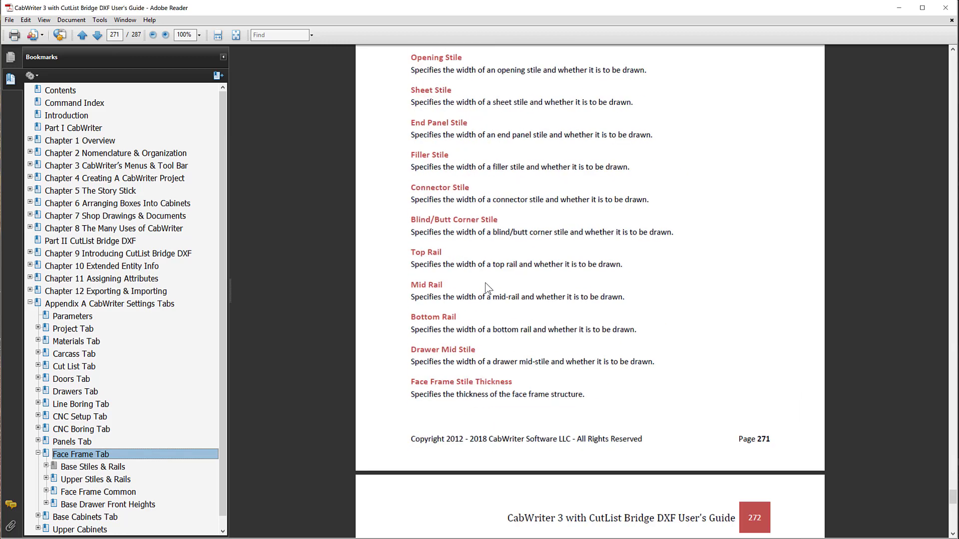
scroll(485, 281, "down", 7)
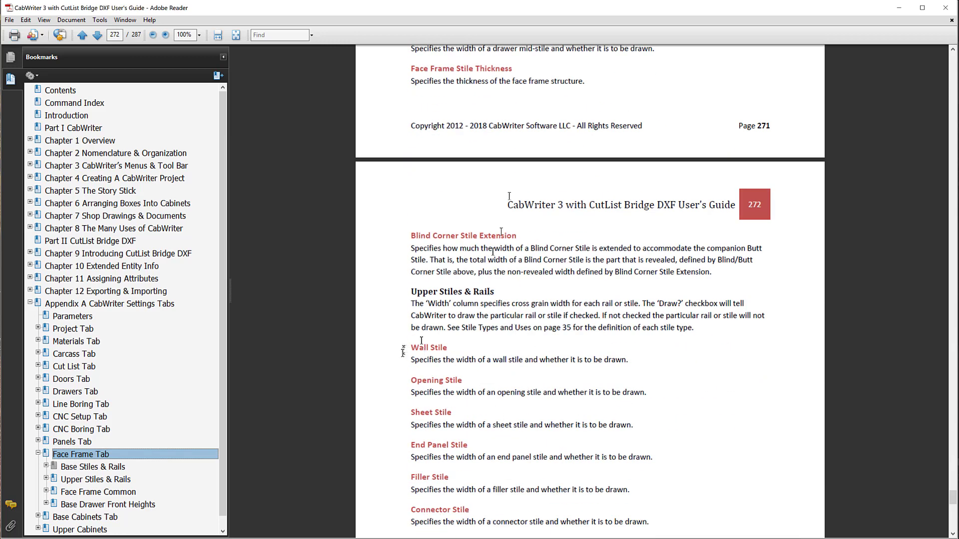
scroll(464, 264, "down", 20)
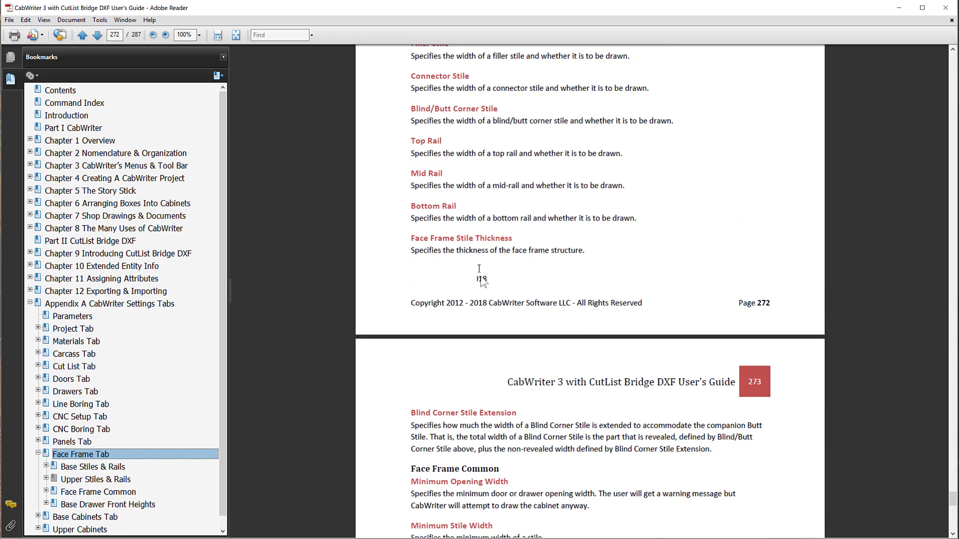
scroll(481, 274, "down", 8)
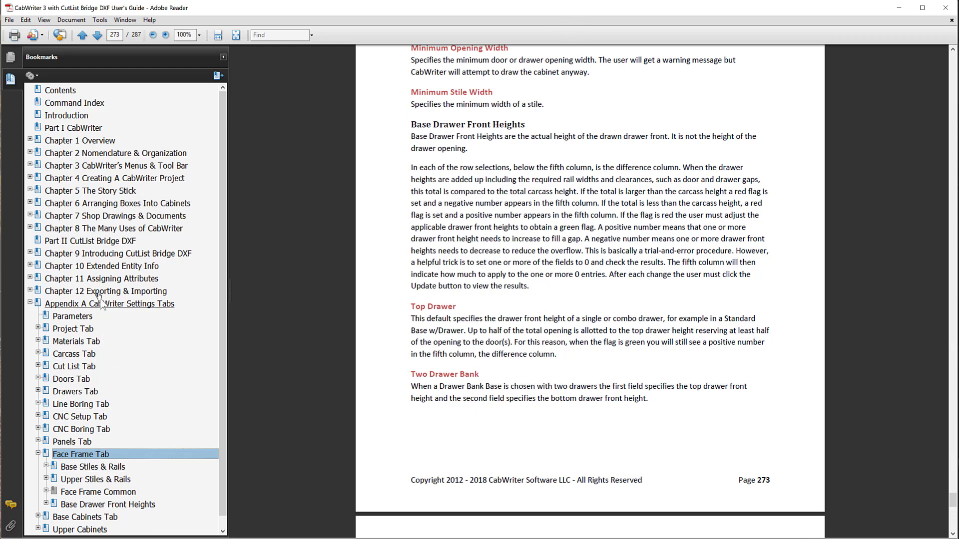
scroll(105, 295, "down", 1)
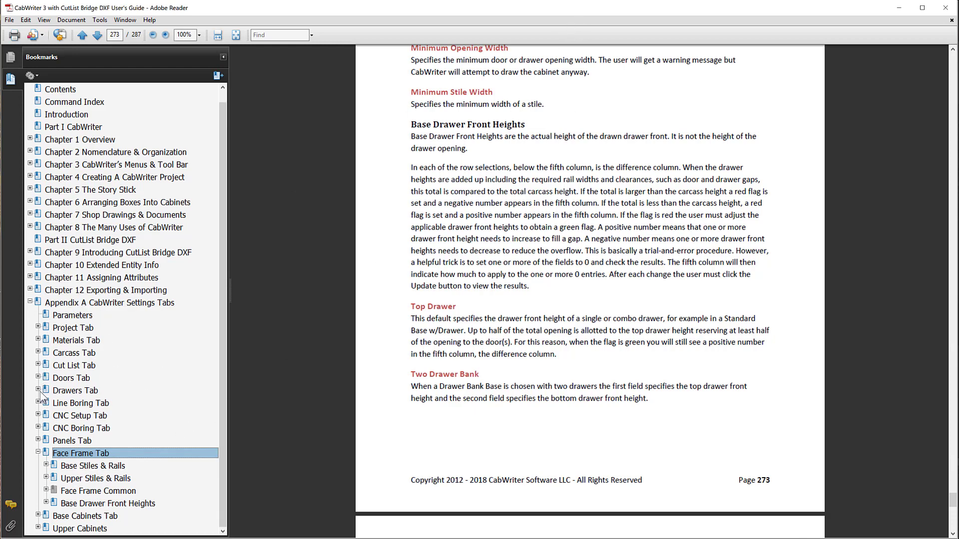
Step: Collapse the Face Frame Tab bookmark and go back through the section to its settings illustration
left_click(38, 452)
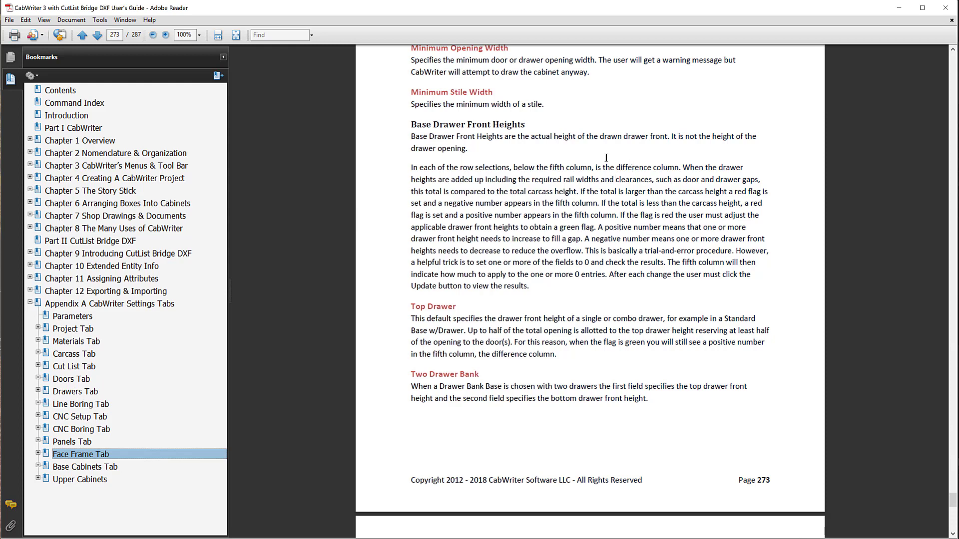
scroll(553, 129, "up", 10)
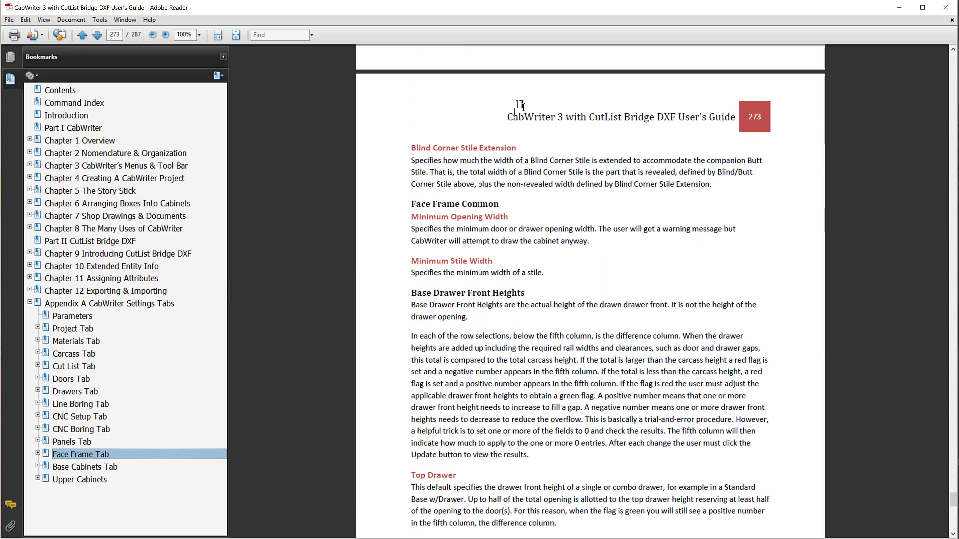
scroll(424, 126, "up", 15)
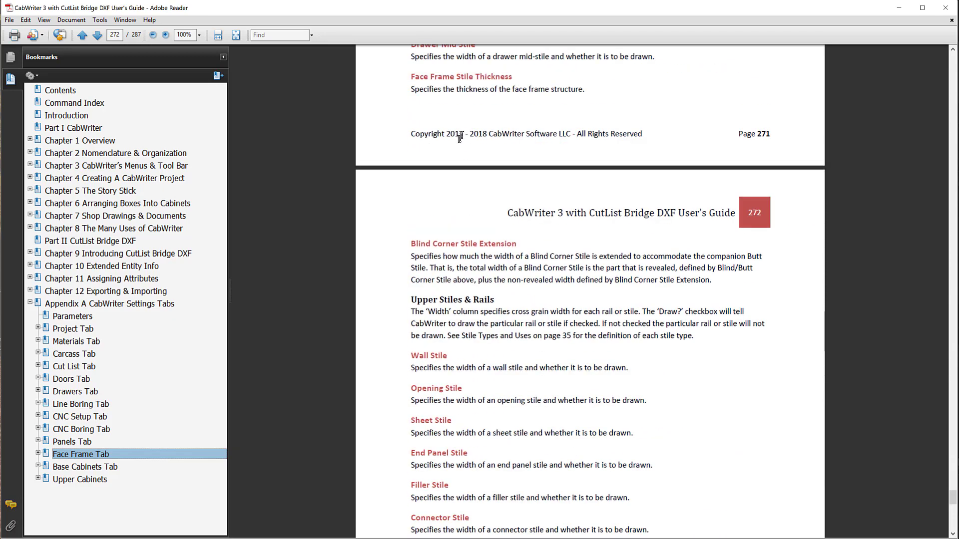
scroll(459, 145, "up", 10)
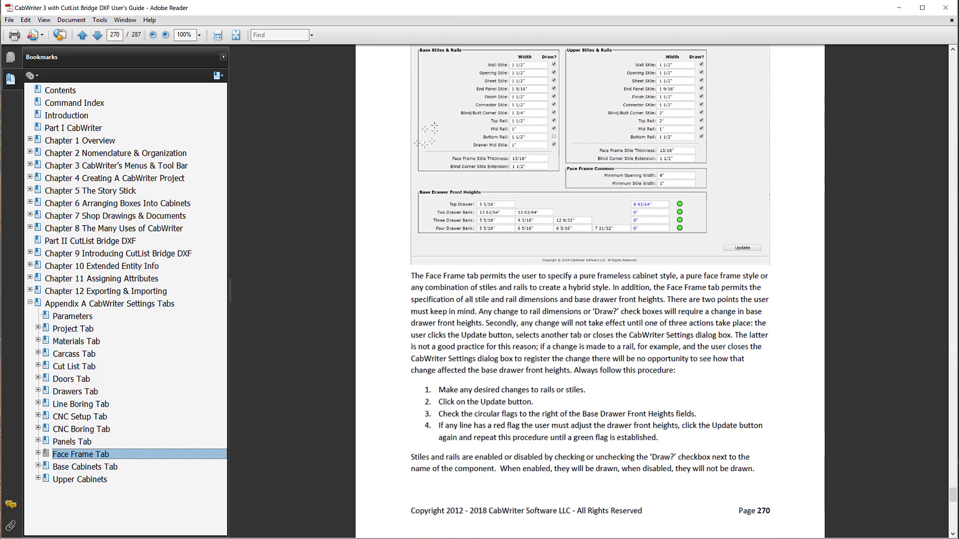
scroll(429, 129, "down", 10)
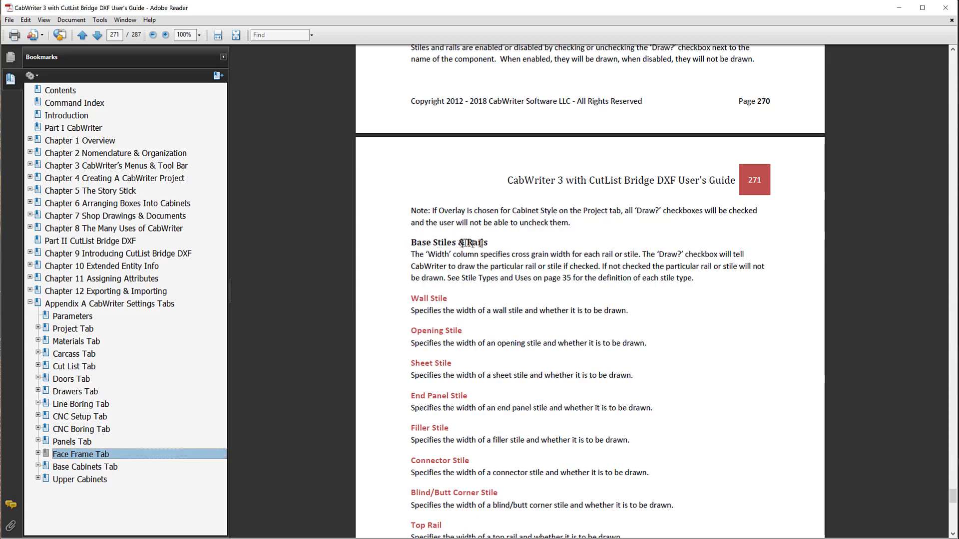
scroll(501, 231, "up", 10)
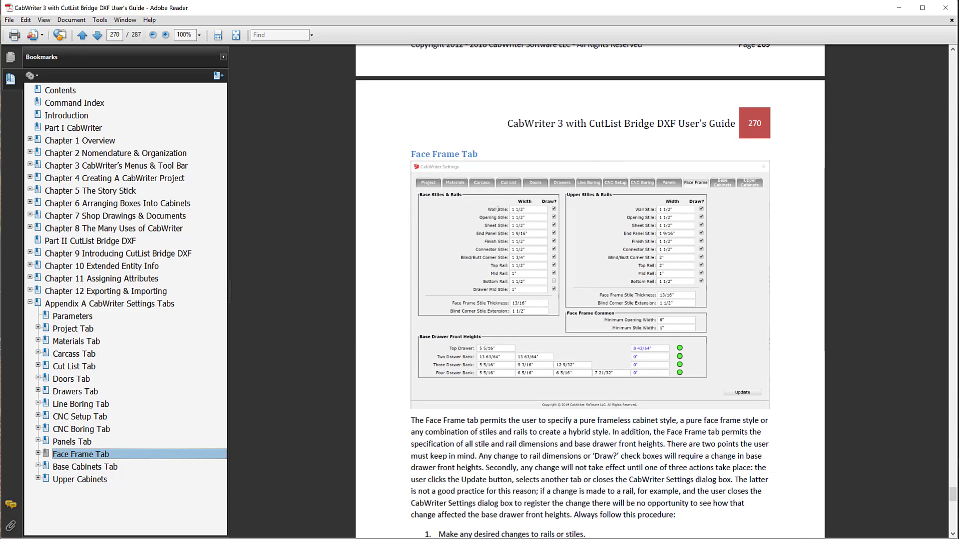
Step: Read the guide's Base Stiles & Rails section, close the guide, and inspect the SketchUp kitchen model from above the exterior wall
scroll(489, 209, "down", 10)
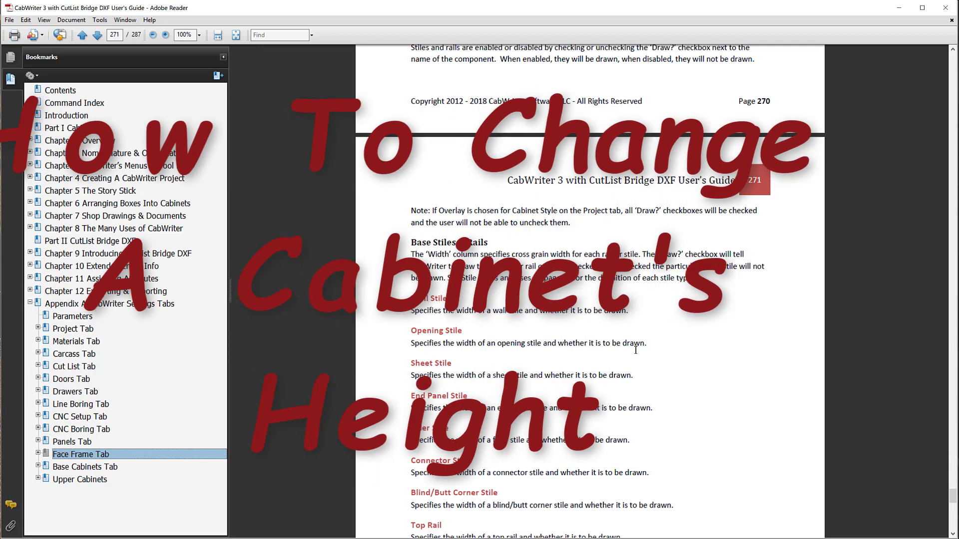
left_click(946, 7)
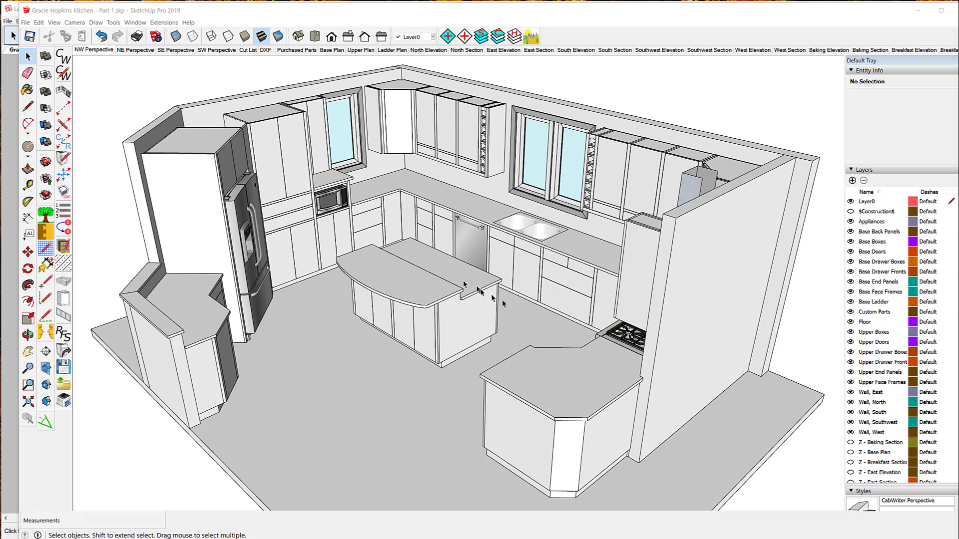
middle_click_drag(504, 289, 154, 403)
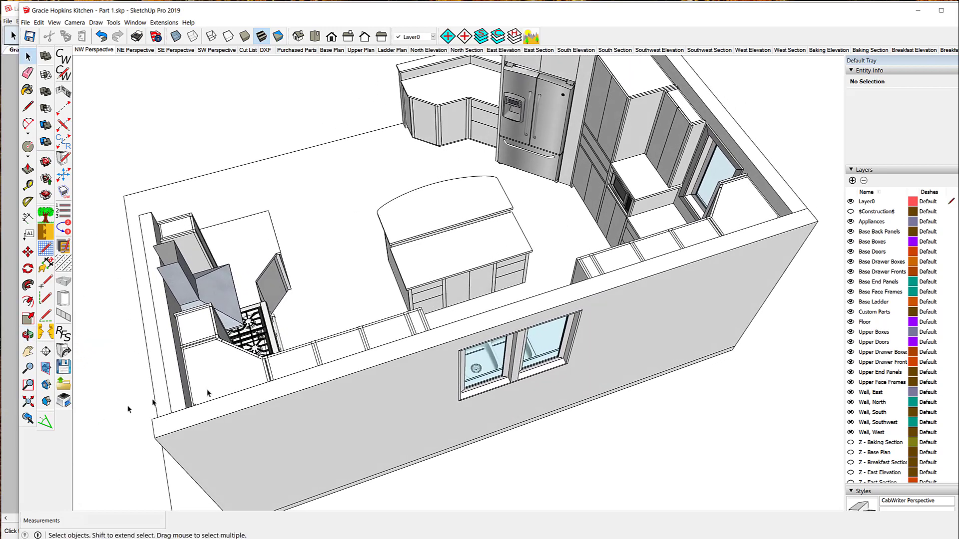
mouse_move(454, 350)
middle_mouse_down()
mouse_move(439, 355)
mouse_move(447, 362)
middle_mouse_up()
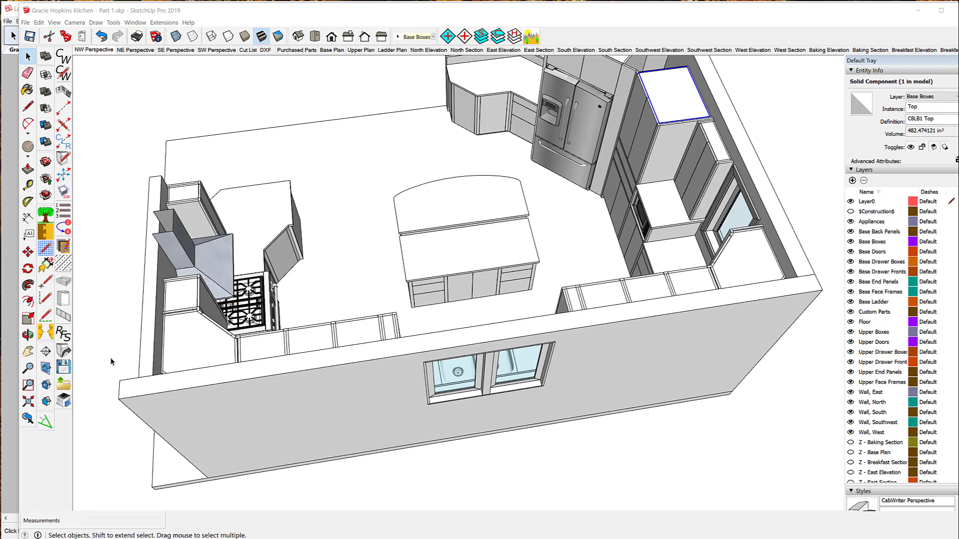
Step: Review CabWriter's Base Cabinets and Face Frame settings, and update the base cabinets' Counter Top Height to 32"
left_click(65, 75)
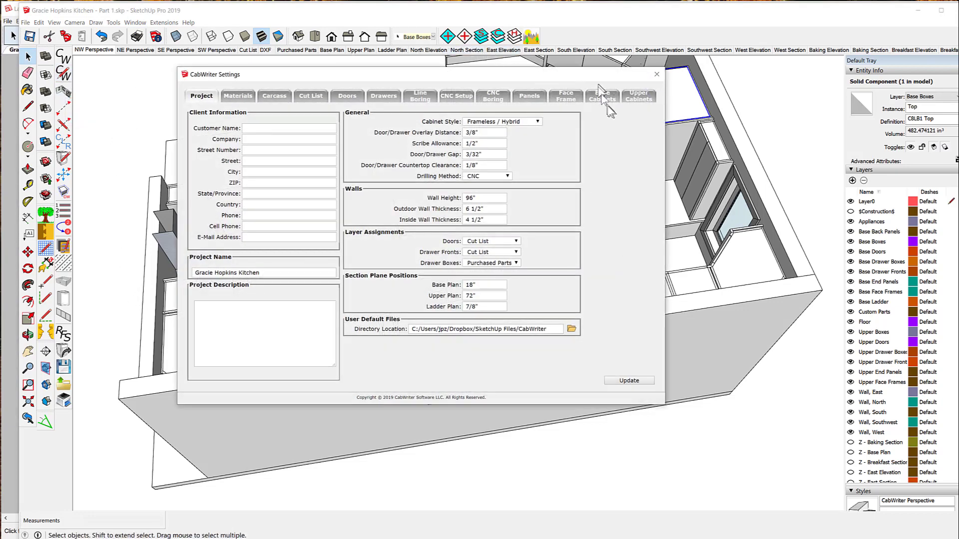
left_click(603, 98)
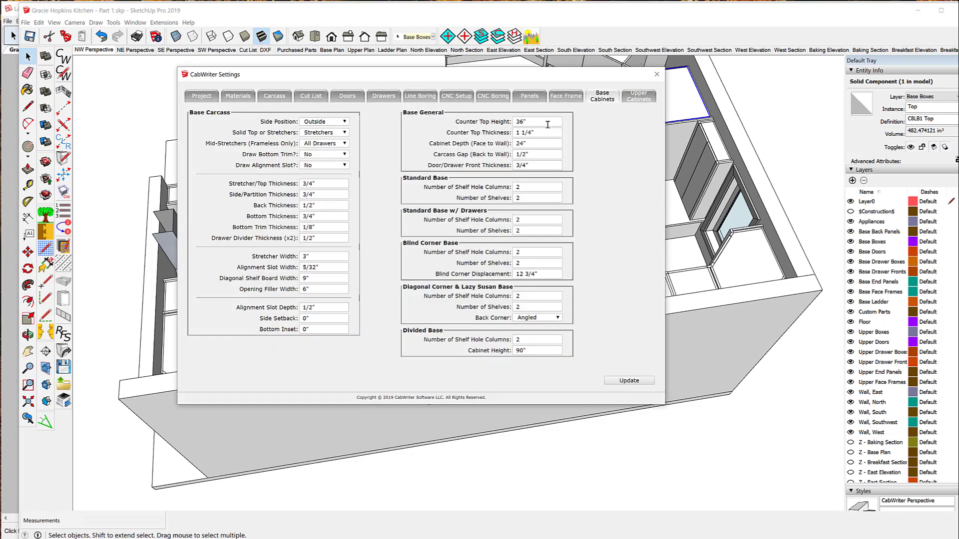
left_click(556, 97)
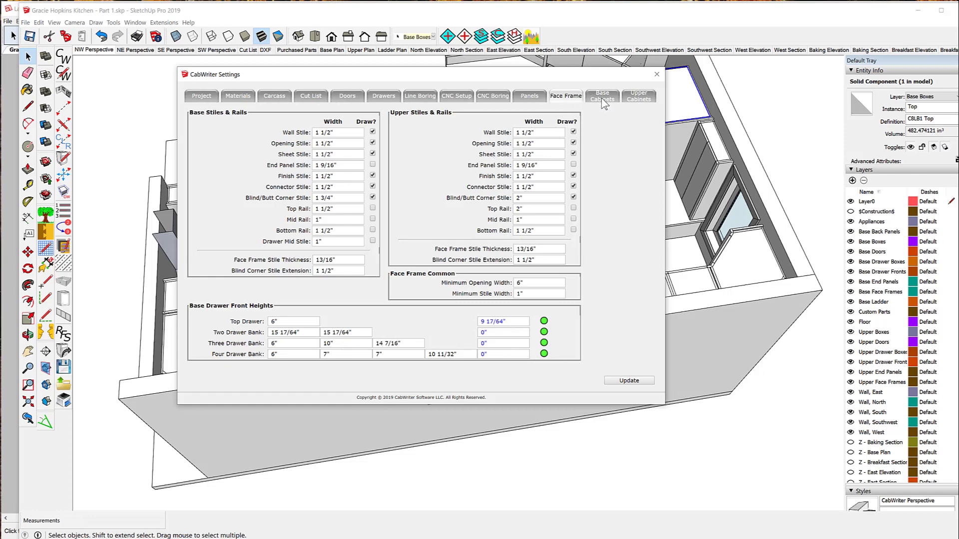
key("Escape")
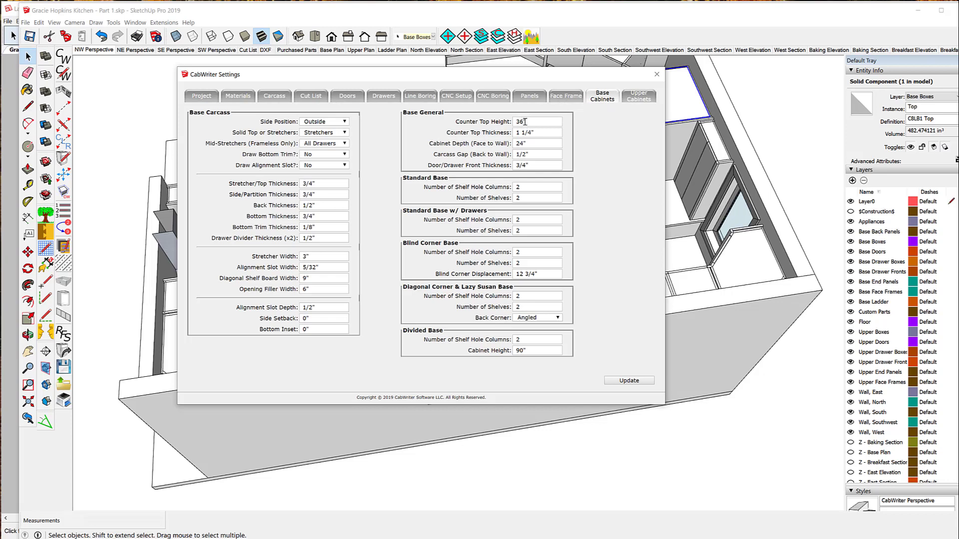
left_click(525, 121)
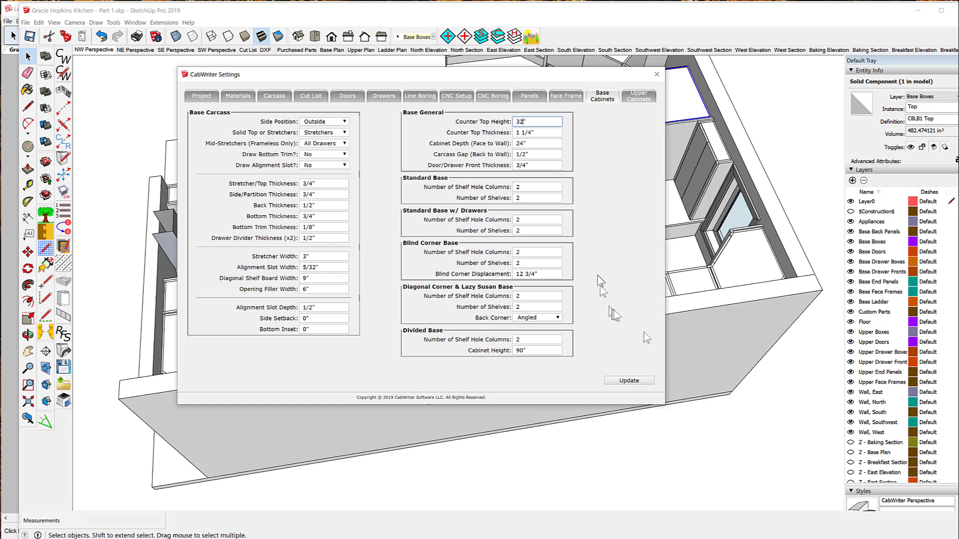
left_click(632, 382)
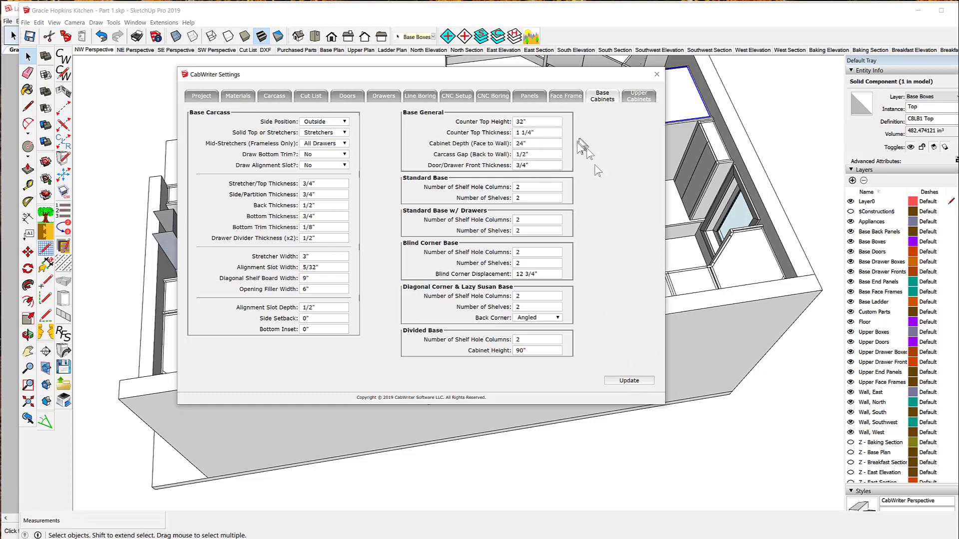
Step: In the Base Drawer Front Heights, set both Two Drawer Bank fronts to 13 17/64" and update the settings
left_click(566, 95)
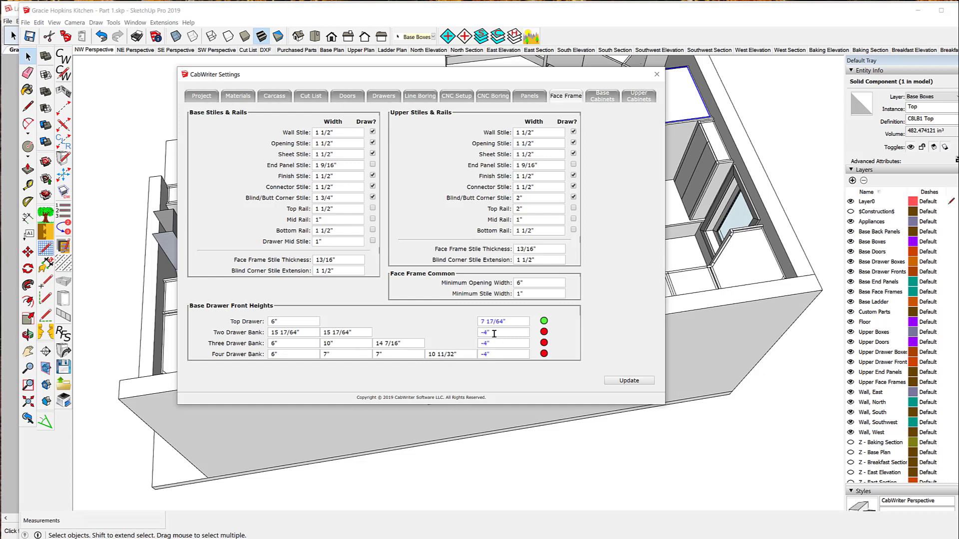
left_click(278, 333)
left_click(330, 332)
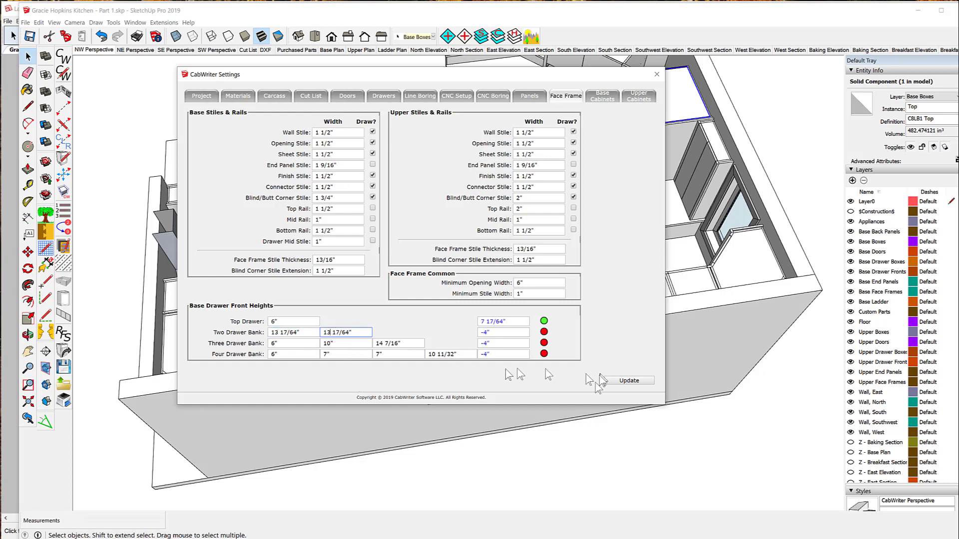
left_click(617, 382)
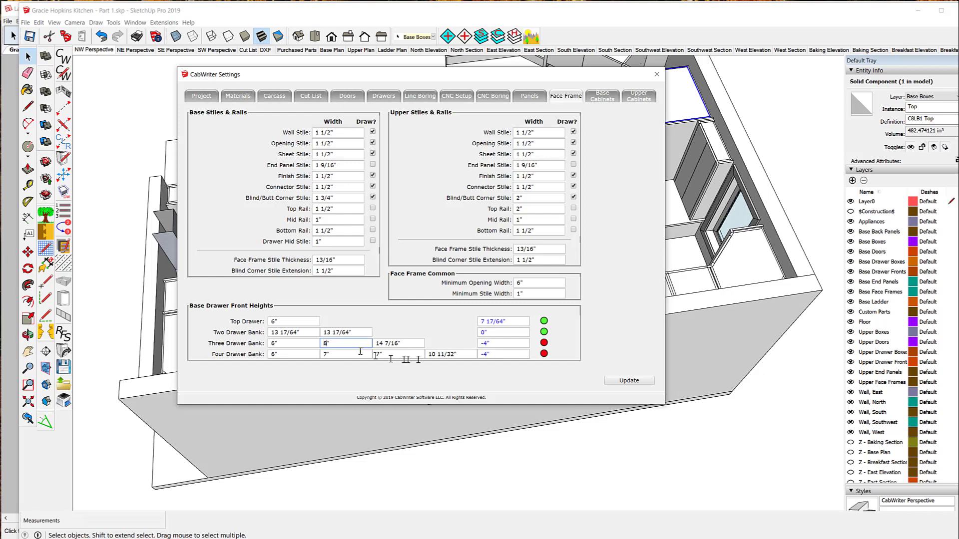
Step: Set the Three Drawer Bank's lower fronts to 8" and 12 7/16", the Four Drawer Bank's to 6", 6" and 8 11/32", and update
left_click(383, 344)
key("BackSpace")
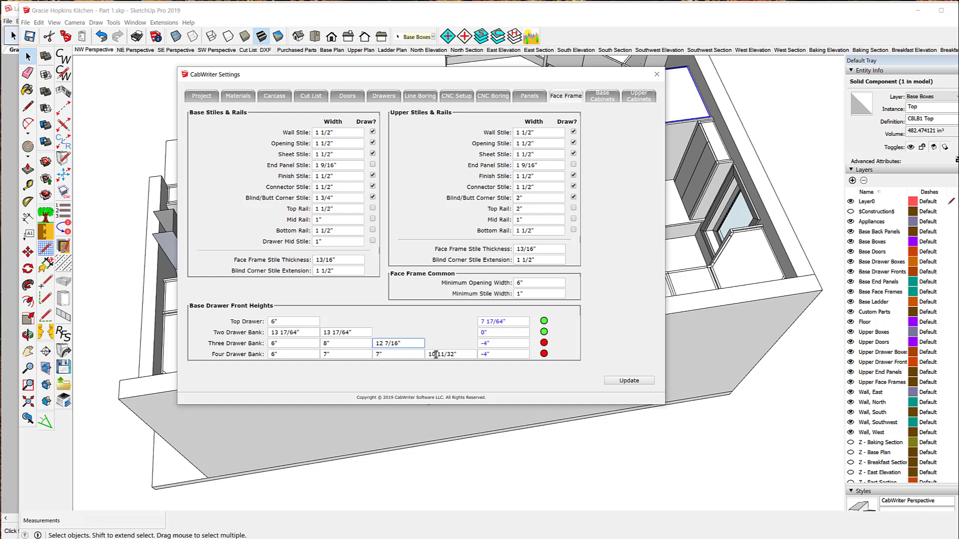
left_click(326, 354)
left_click(379, 355)
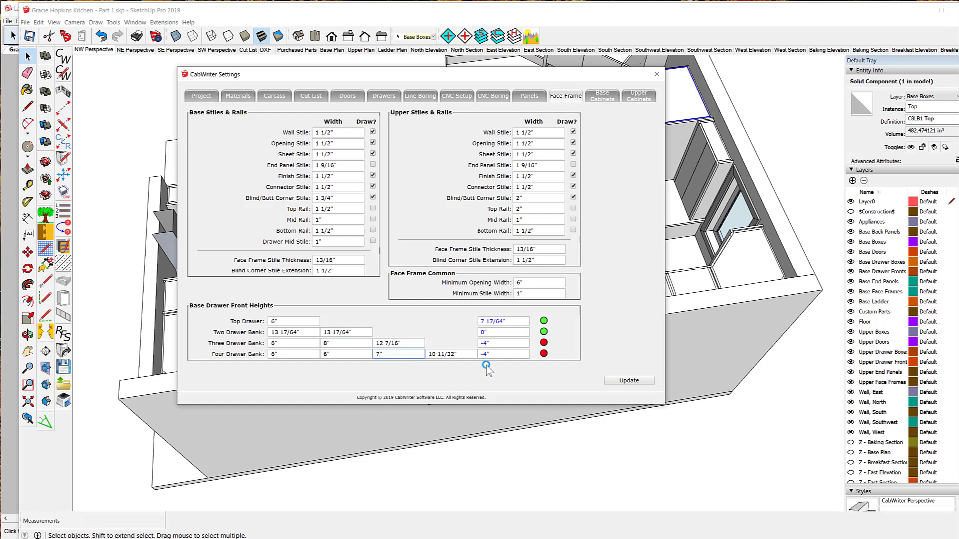
key("BackSpace")
type("6")
left_click(434, 353)
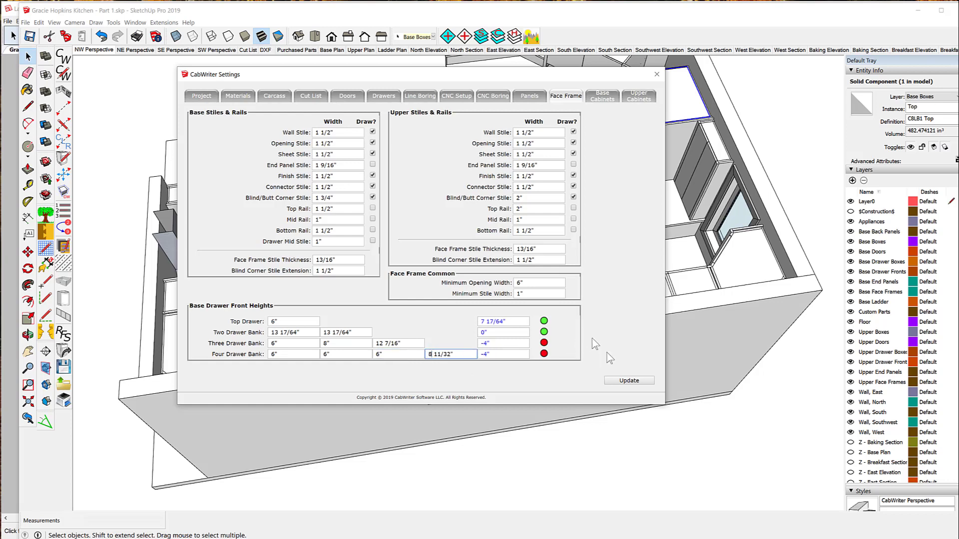
left_click(630, 381)
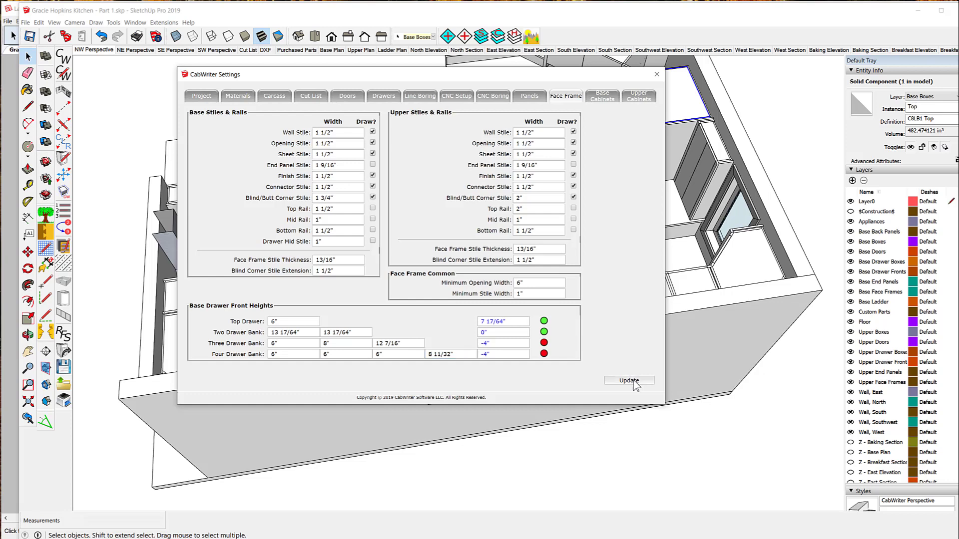
left_click(629, 381)
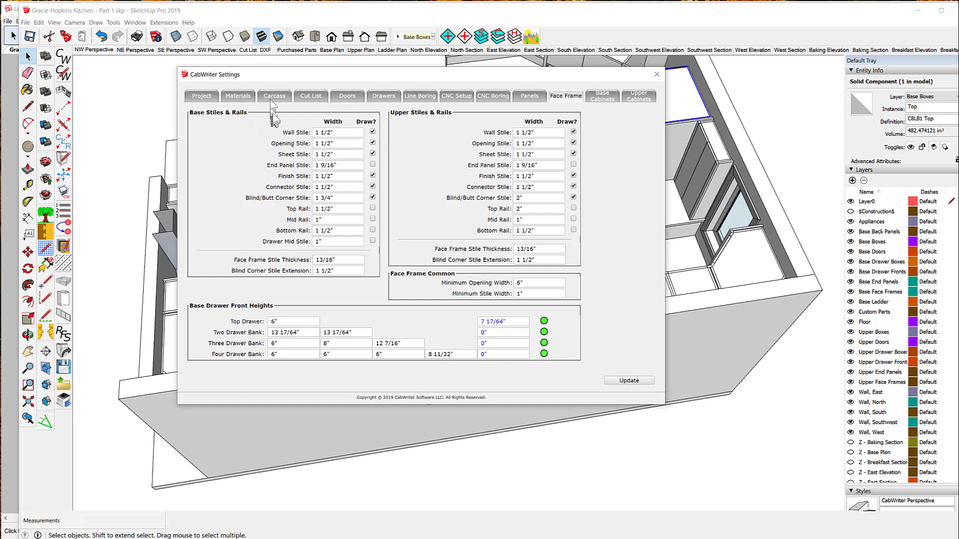
Step: Look through the saved CabWriter defaults files, cancel saving a new one, and close the CabWriter settings
left_click(64, 367)
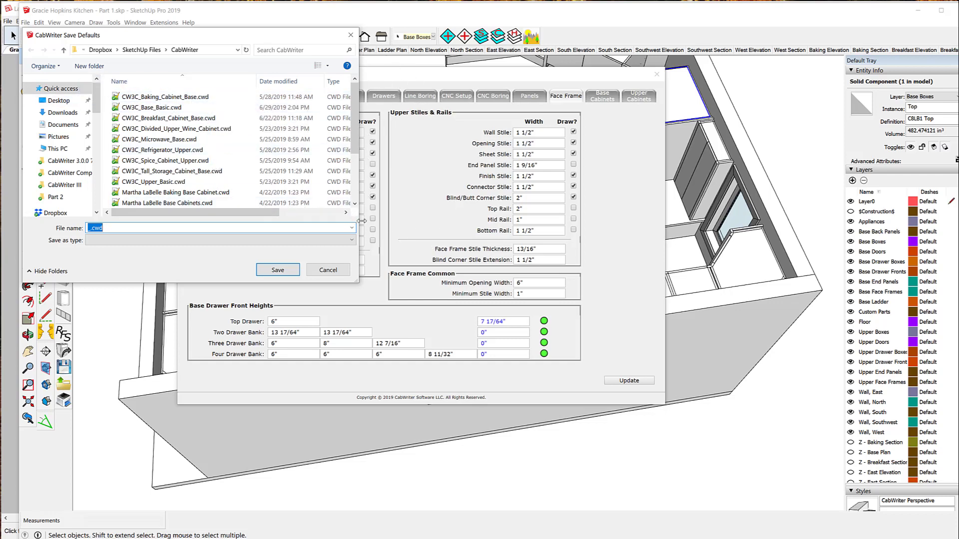
left_click(329, 270)
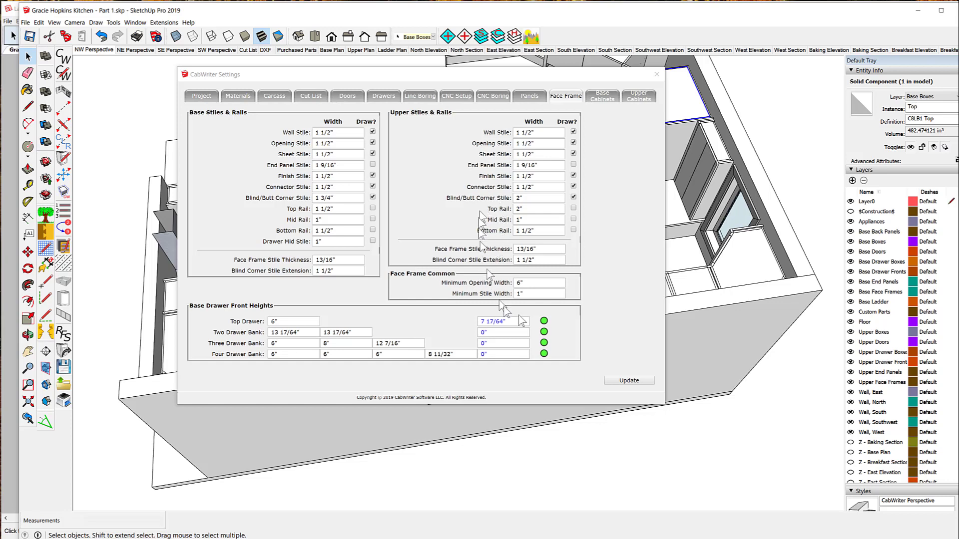
left_click(657, 74)
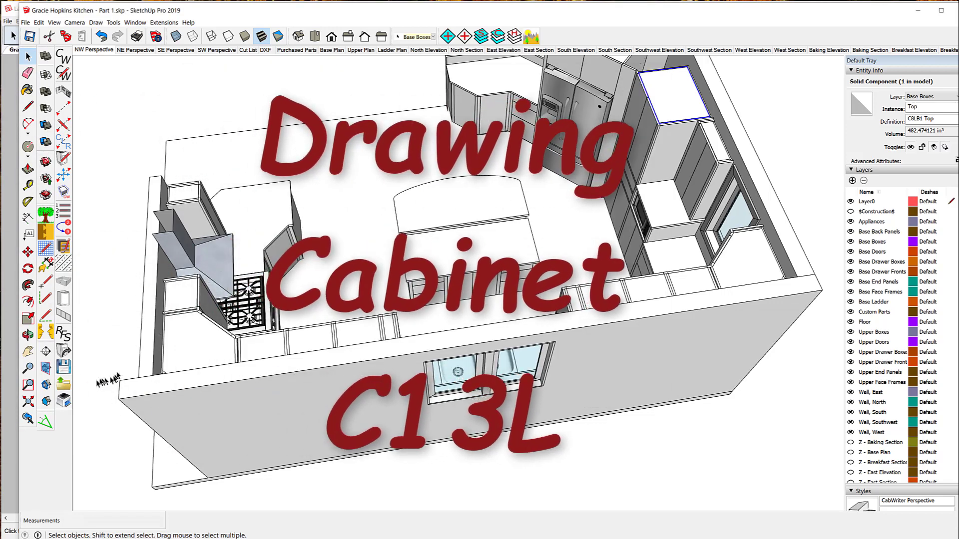
Step: Load the user defaults file CW3C_Baking_Cabinet_Base into CabWriter
left_click(66, 390)
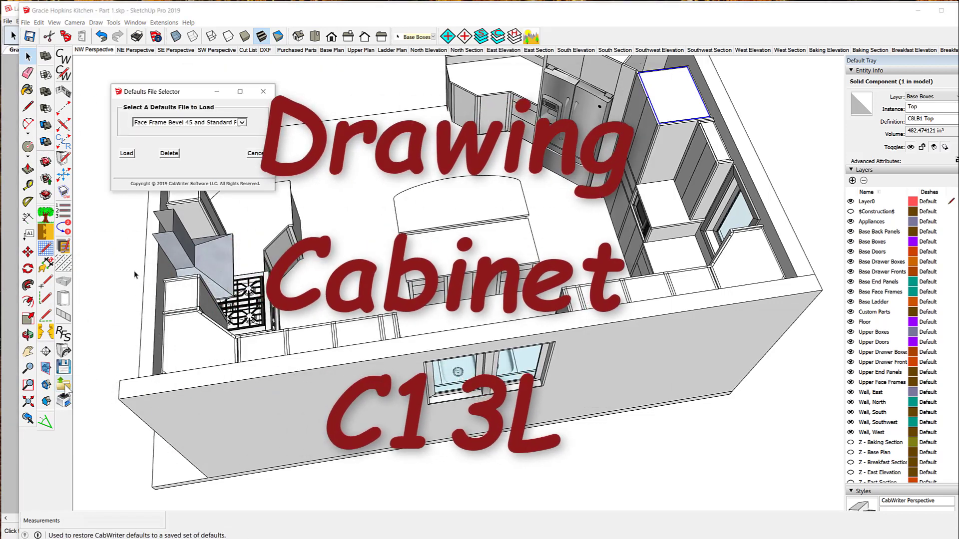
left_click(241, 122)
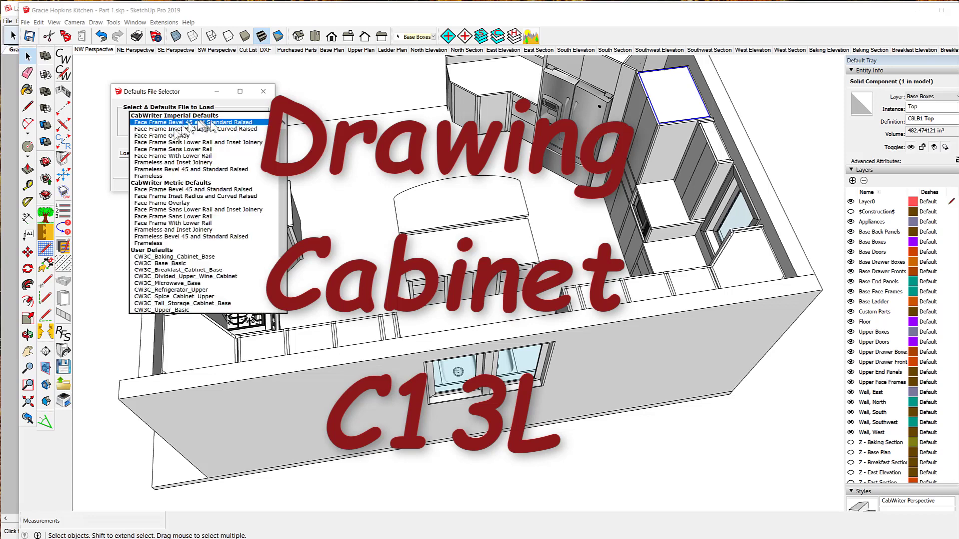
left_click(208, 257)
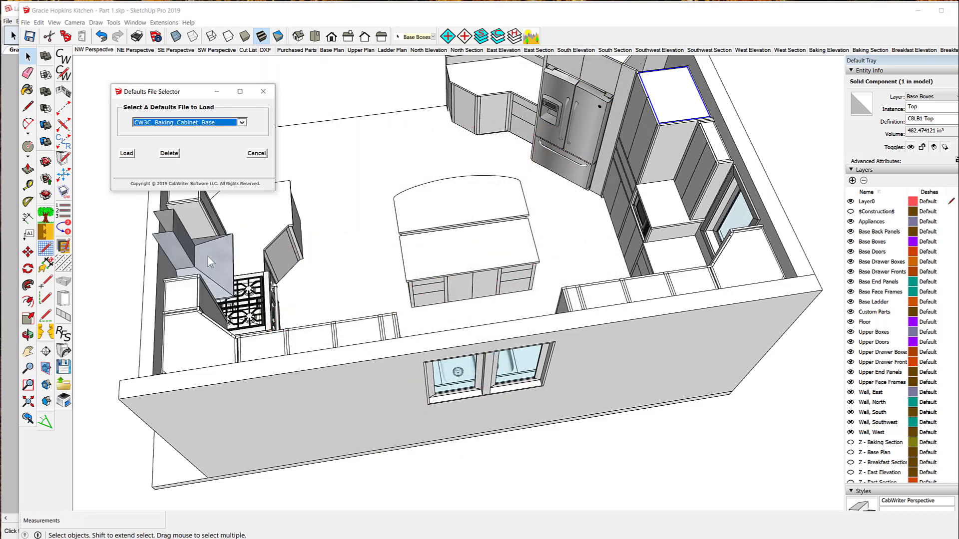
left_click(126, 153)
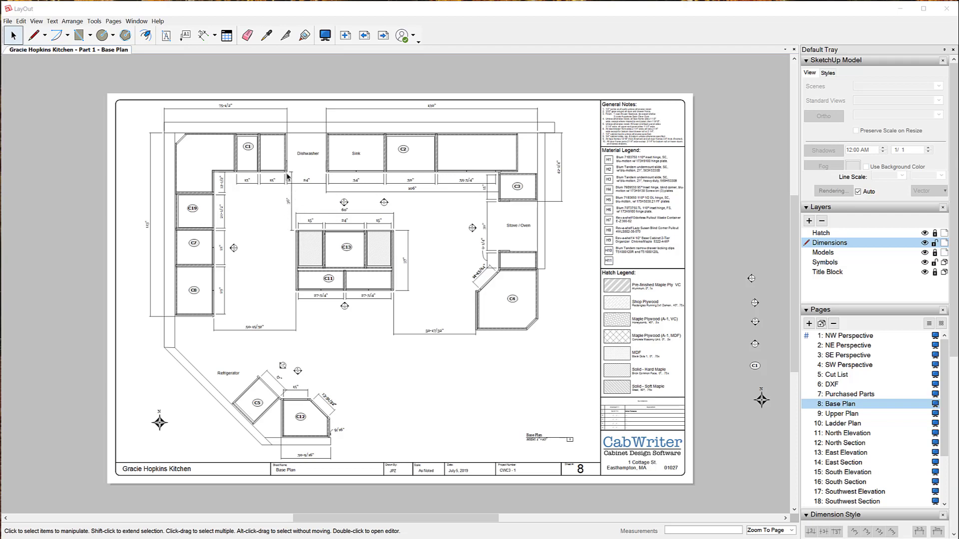
Step: Examine the widths, depth and aisle clearances of island cabinets C13 and C11 on LayOut's Base Plan page
scroll(291, 175, "up", 3)
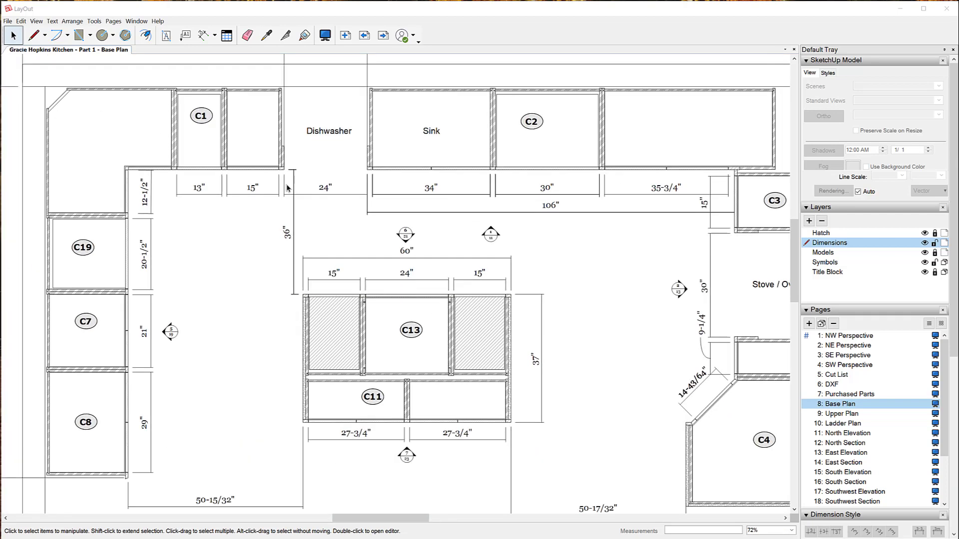
scroll(287, 187, "up", 1)
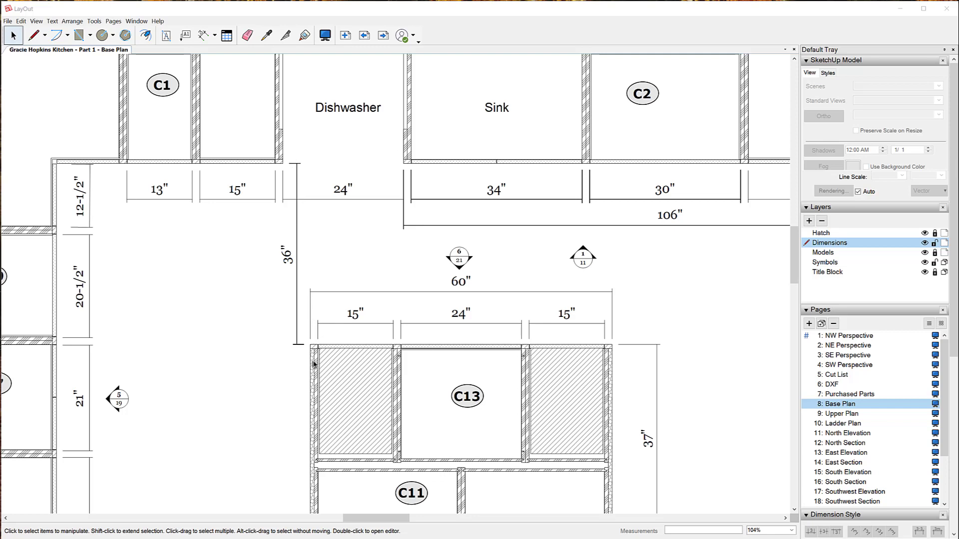
scroll(298, 261, "down", 2)
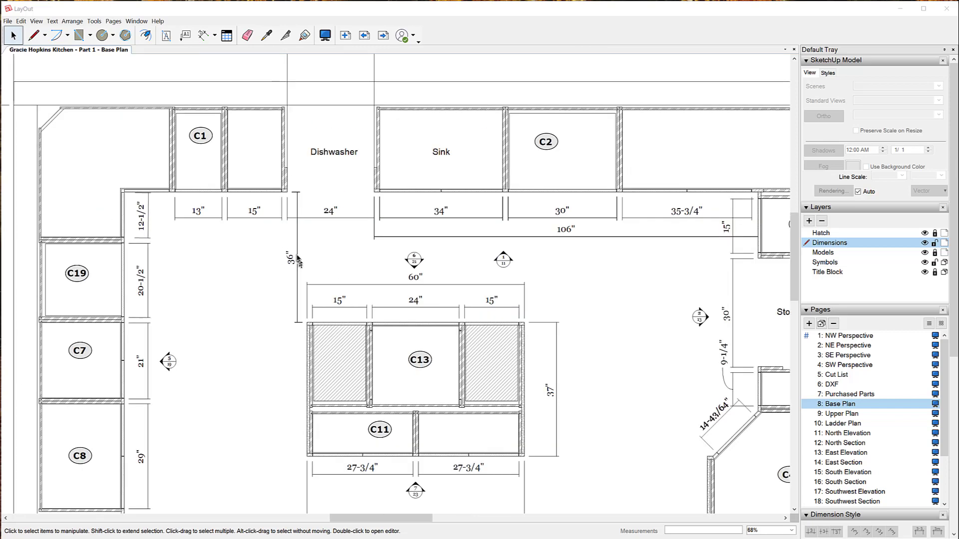
scroll(298, 259, "down", 3)
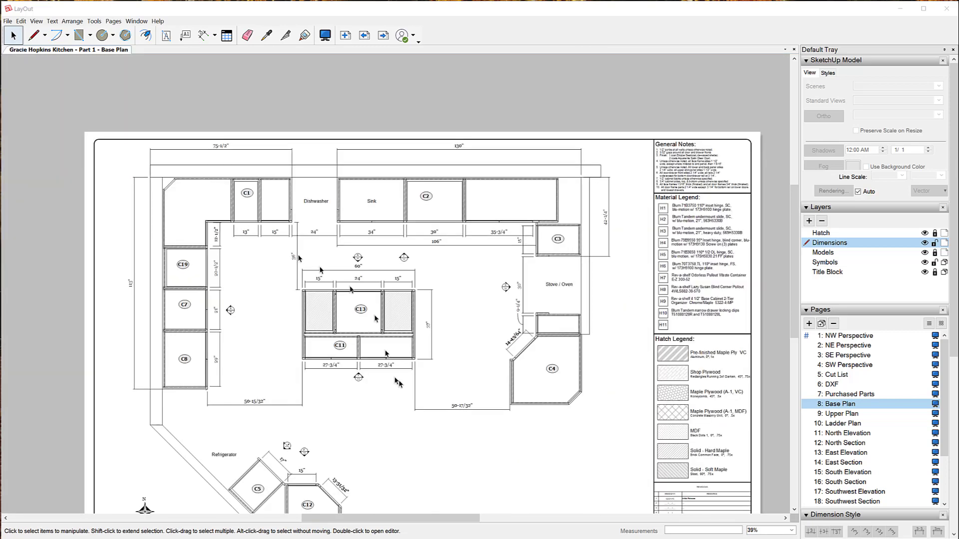
scroll(360, 369, "up", 6)
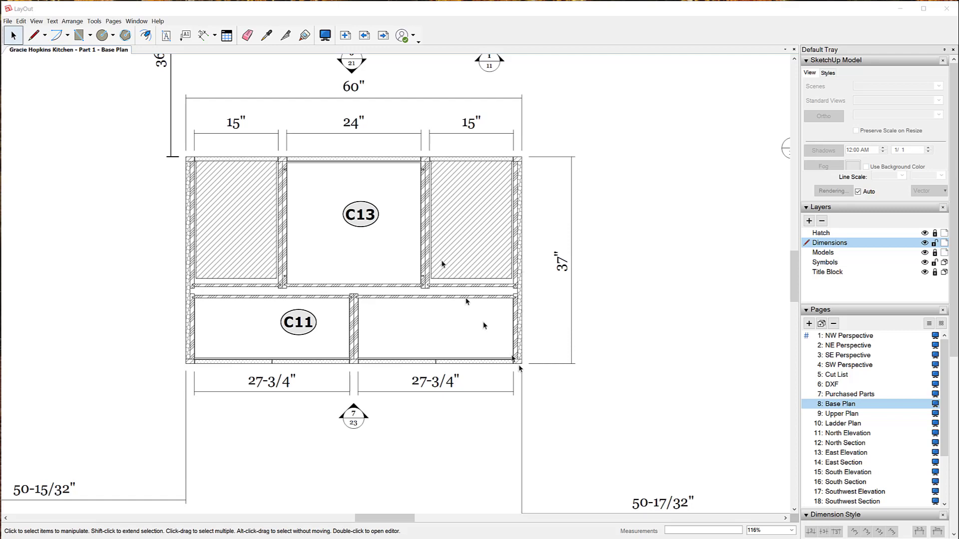
scroll(424, 230, "down", 2)
scroll(425, 230, "down", 2)
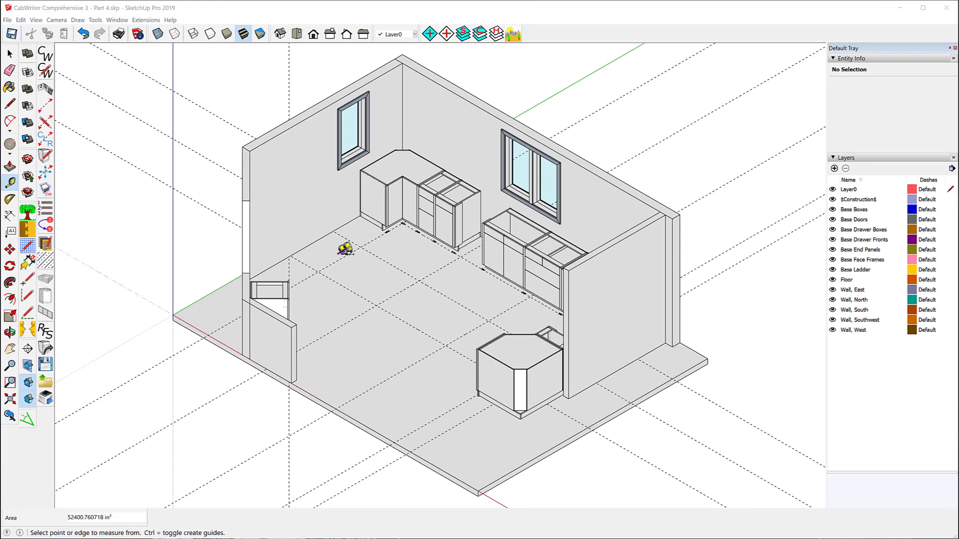
Step: In SketchUp, measure the aisle from the guide line in front of the sink base to the island's nearest guide line
left_click(339, 259)
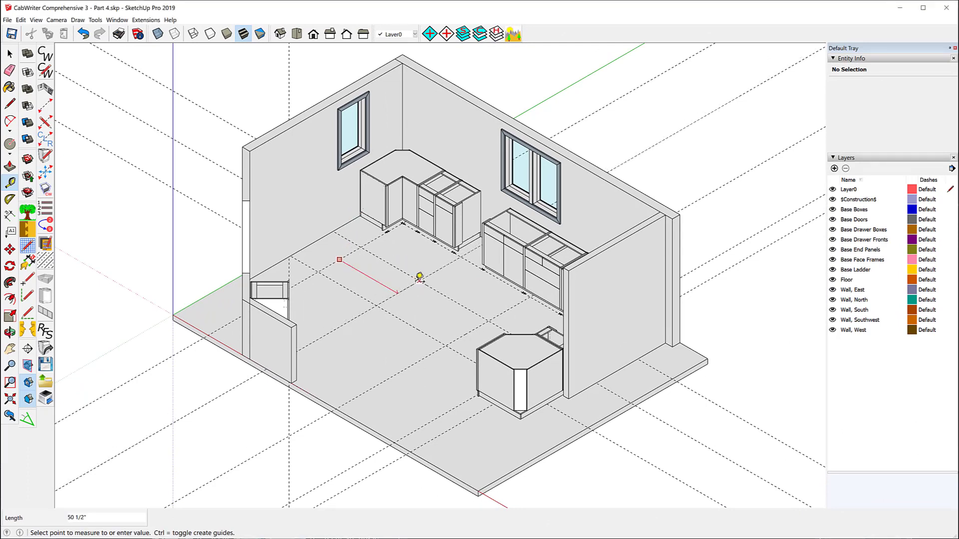
key("Escape")
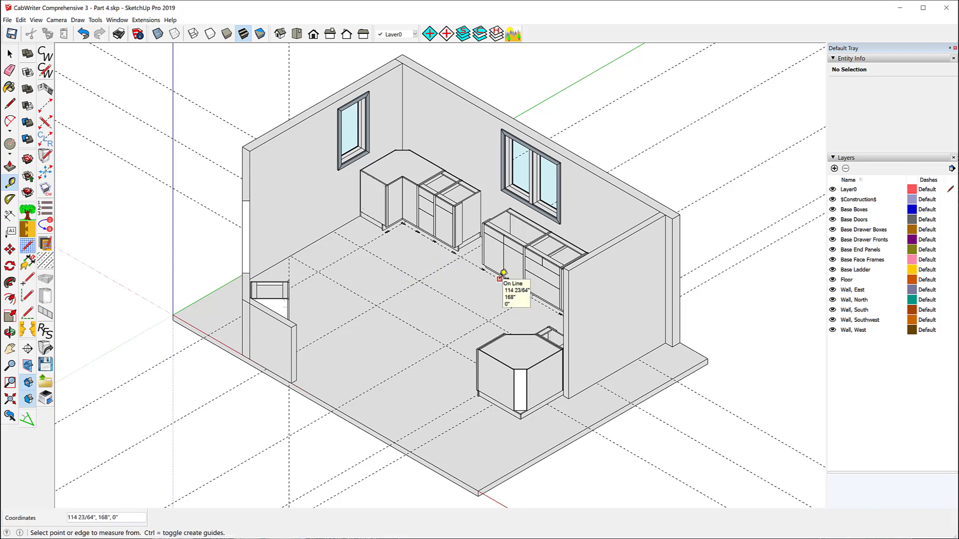
left_click(499, 279)
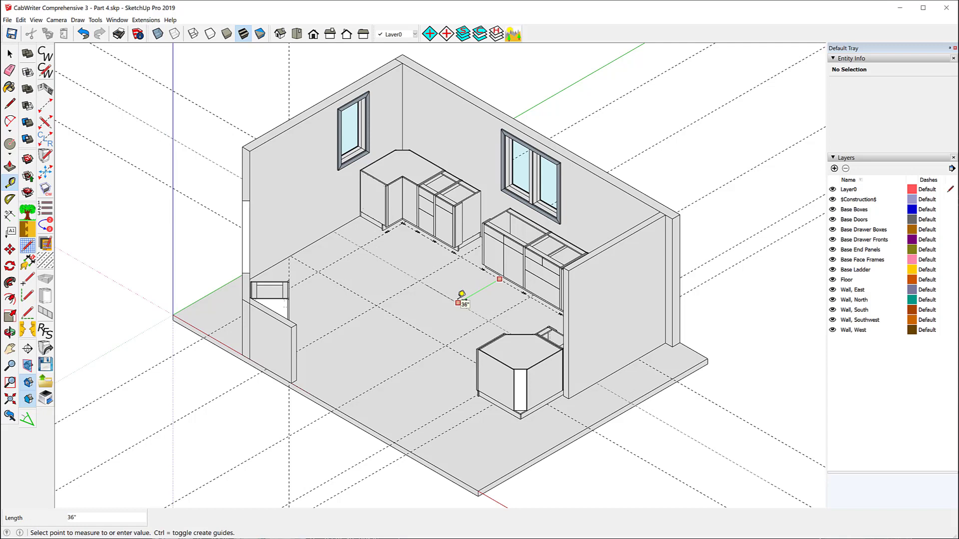
left_click(461, 296)
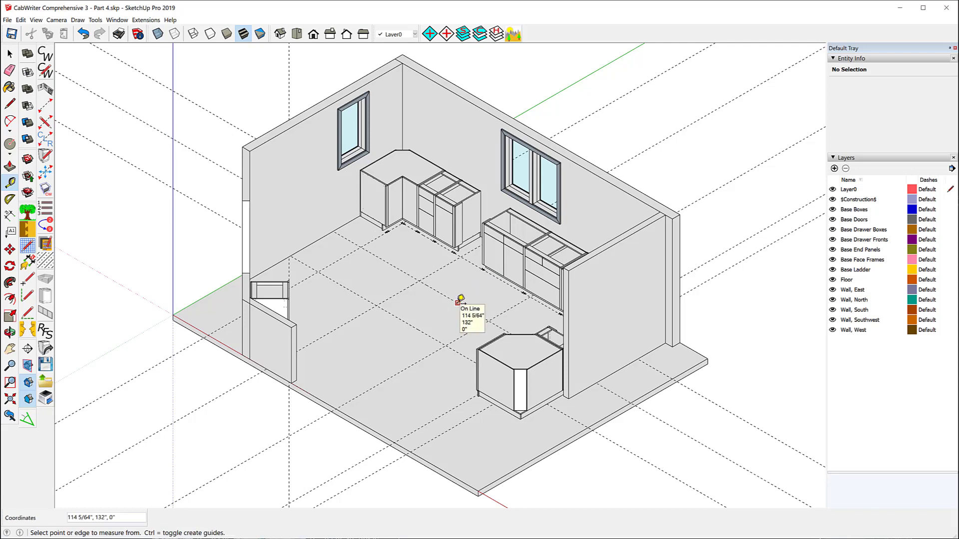
Step: Measure the island footprint's depth and width and the adjoining aisle toward the angled base cabinet between the floor guide lines
left_click(457, 303)
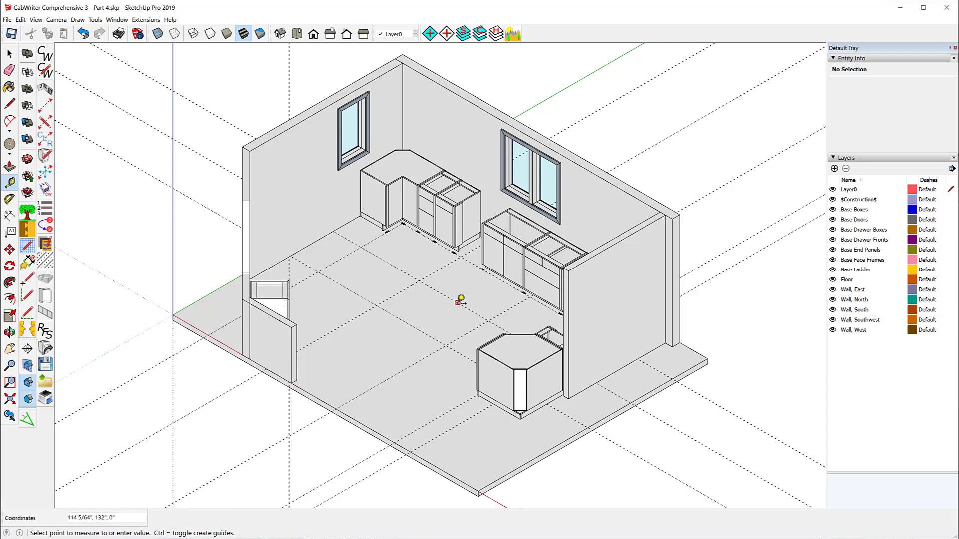
left_click(415, 325)
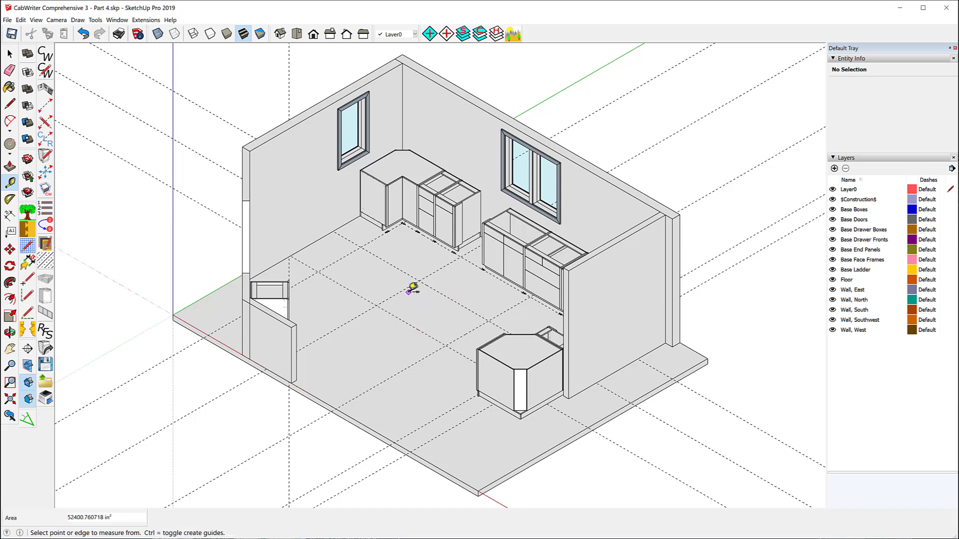
left_click(405, 289)
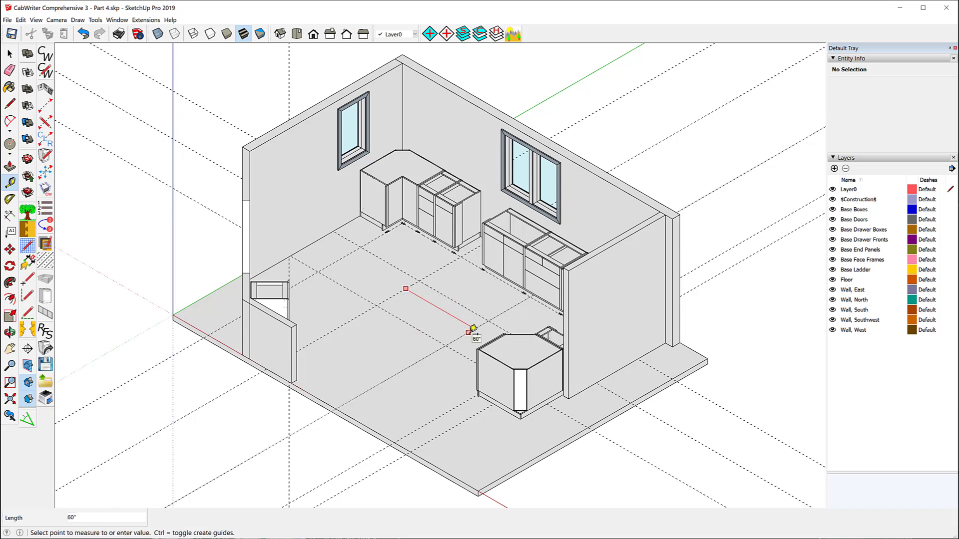
left_click(468, 331)
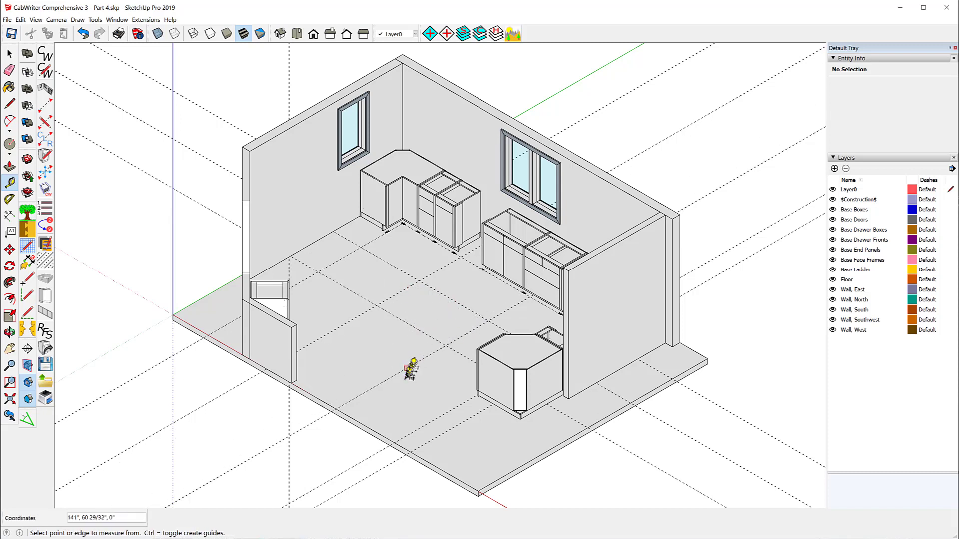
left_click(413, 365)
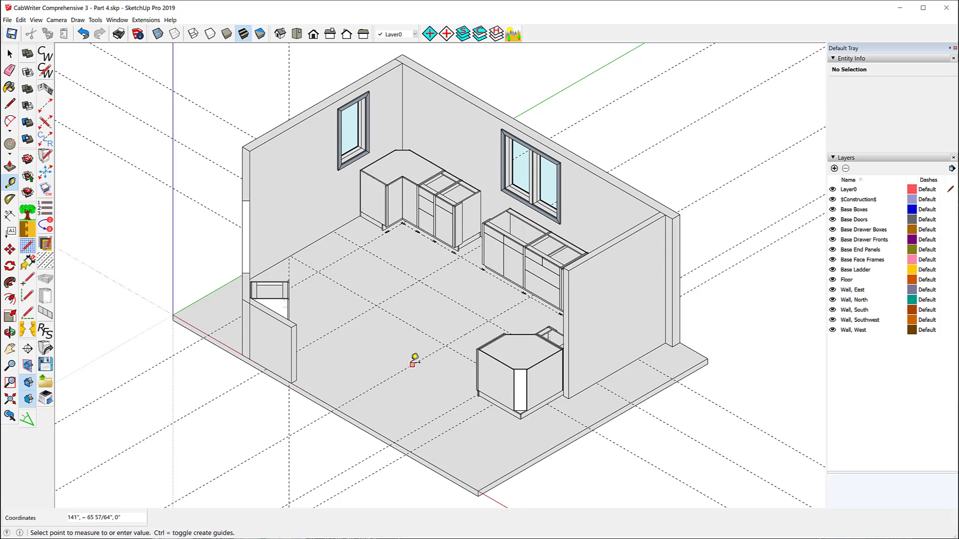
left_click(462, 401)
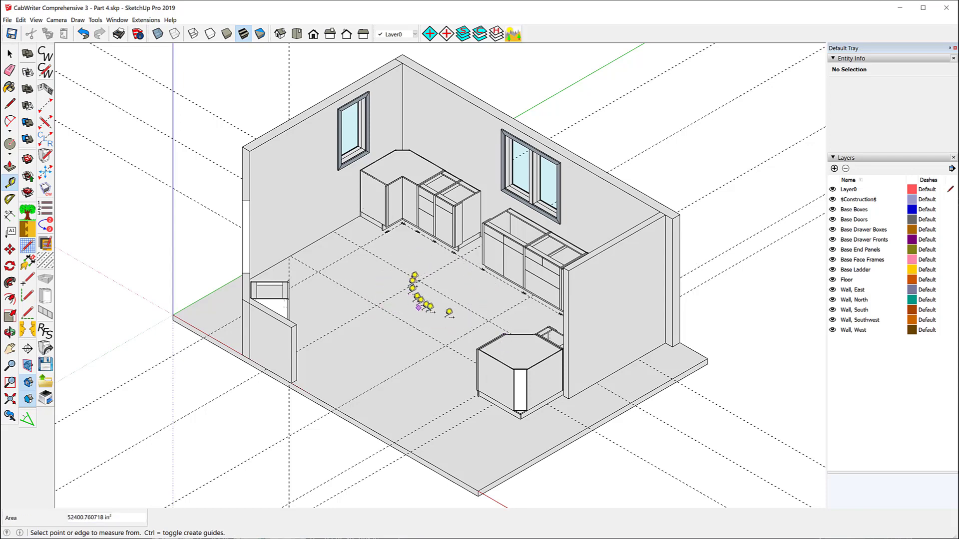
Step: Viewing the island from the window-wall side, try to draw a Left Sheet end stile at the right-hand corner of its sink-side guide line
middle_click_drag(523, 312, 10, 318)
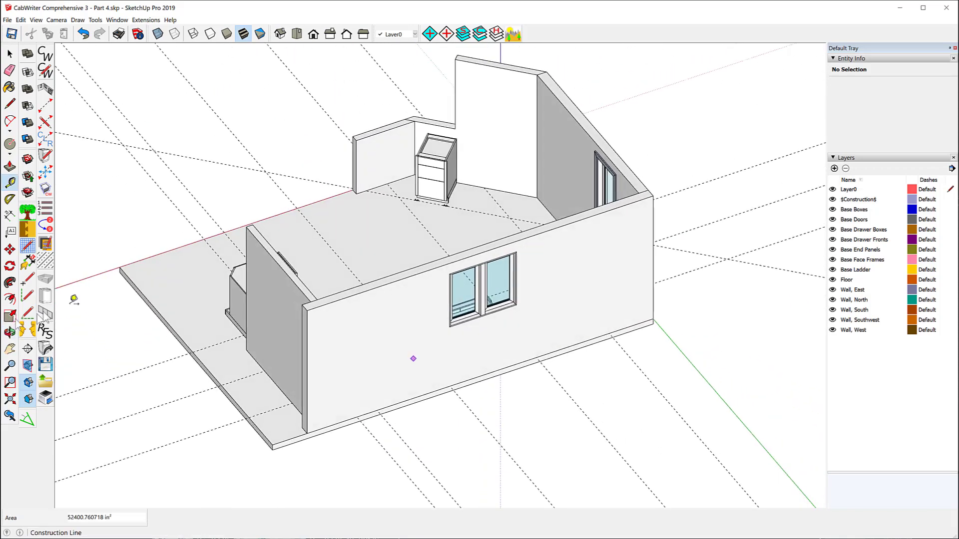
middle_click_drag(492, 242, 349, 382)
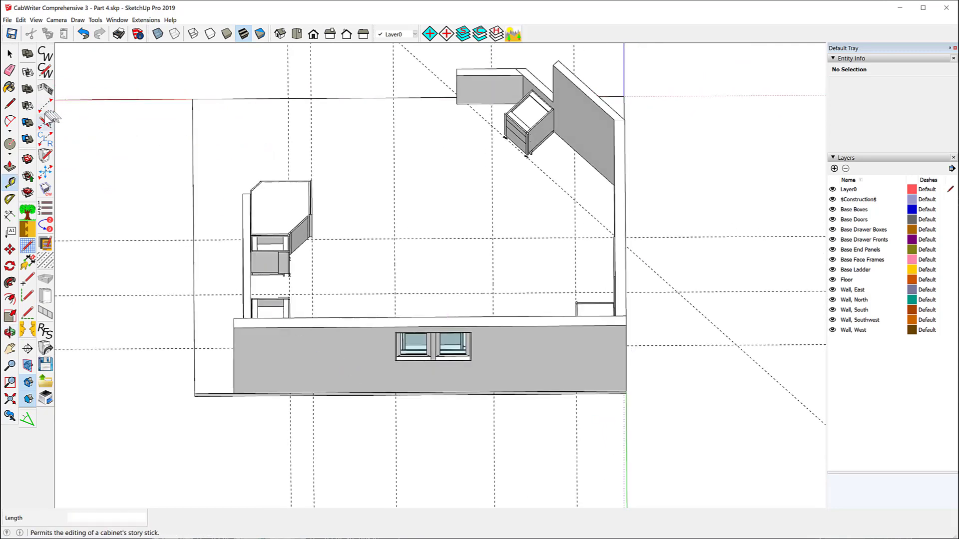
left_click(46, 121)
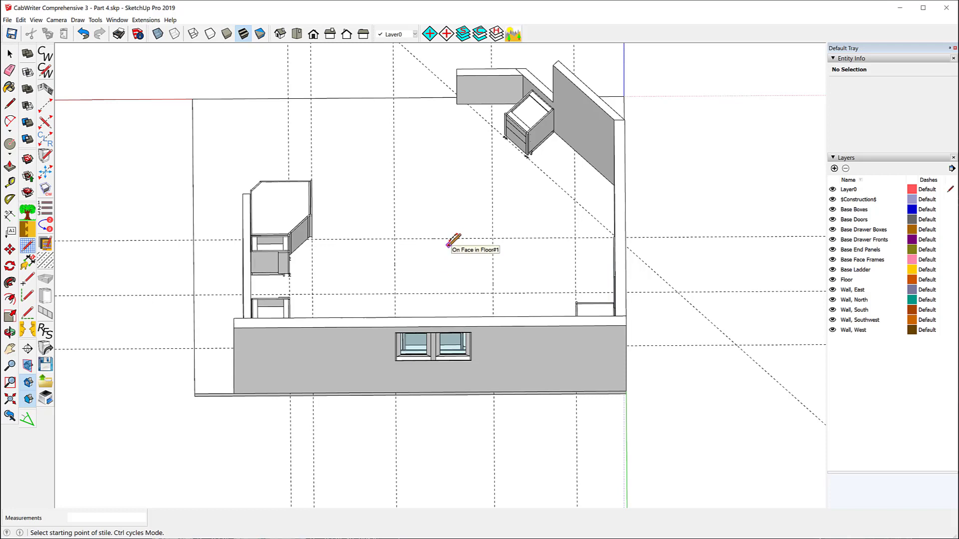
left_click(494, 294)
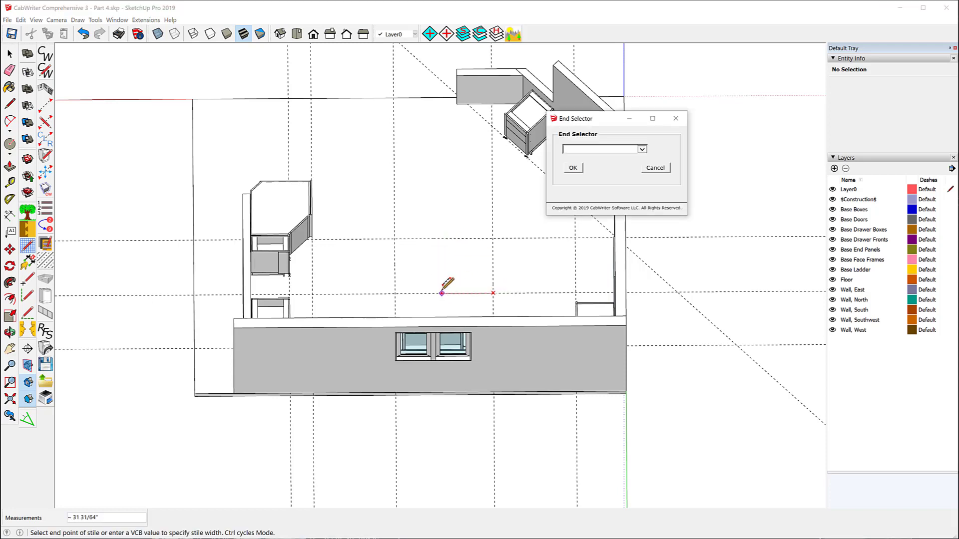
left_click(643, 150)
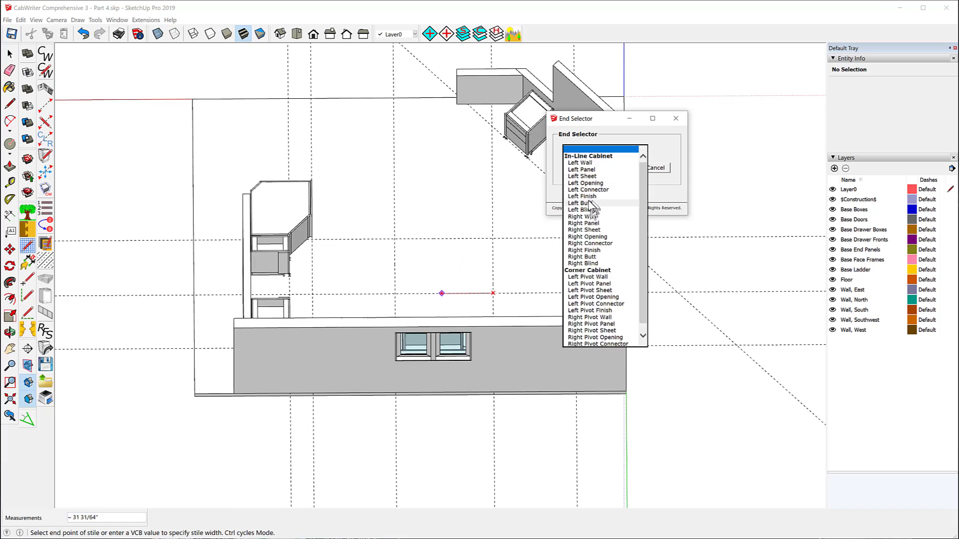
left_click(590, 177)
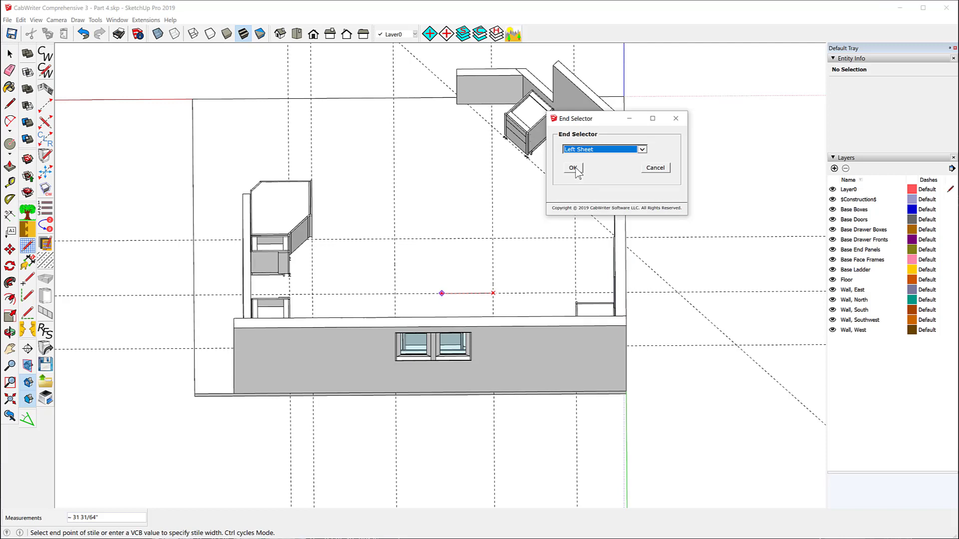
left_click(574, 168)
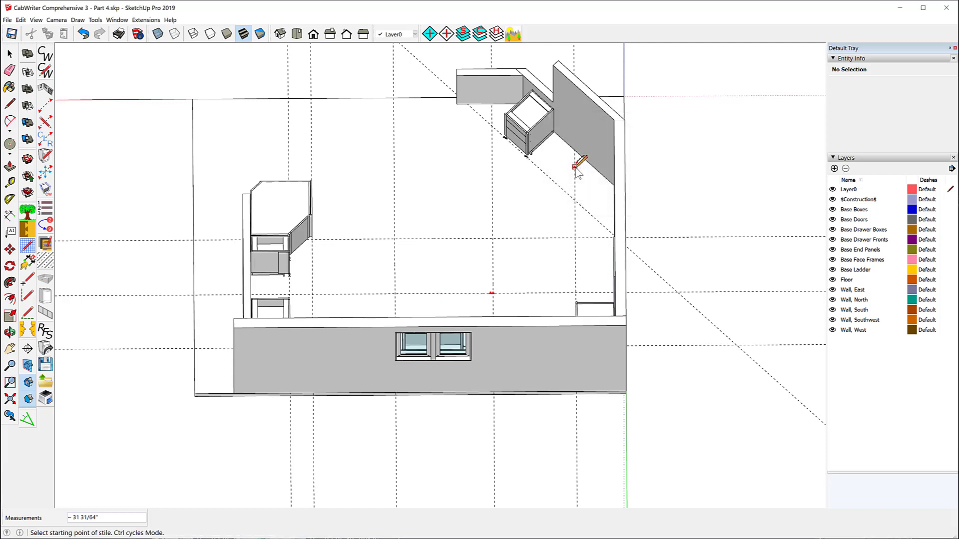
Step: Discard the stile started at the island's opposite sink-side corner and undo the wrongly assigned Left Sheet stile
left_click(394, 293)
left_click(424, 293)
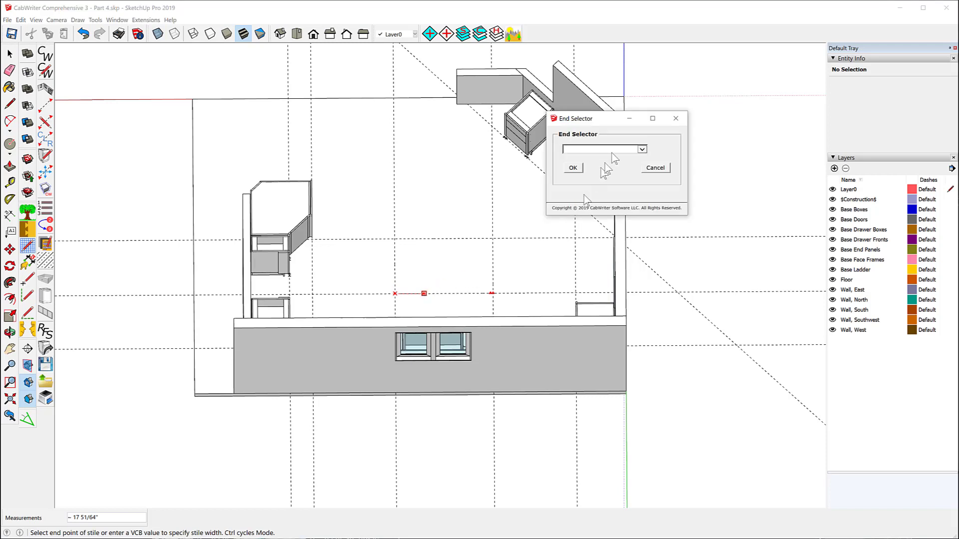
left_click(641, 149)
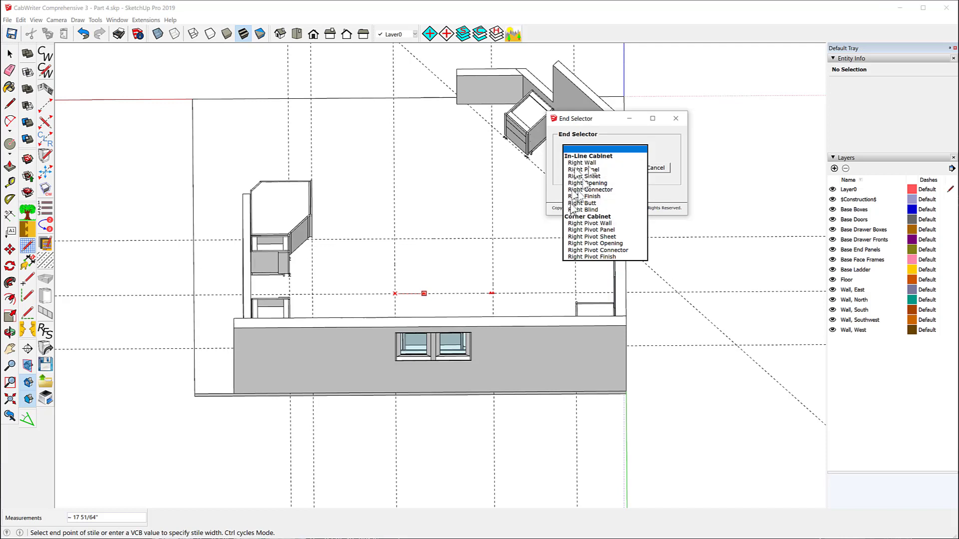
left_click(659, 172)
left_click(657, 168)
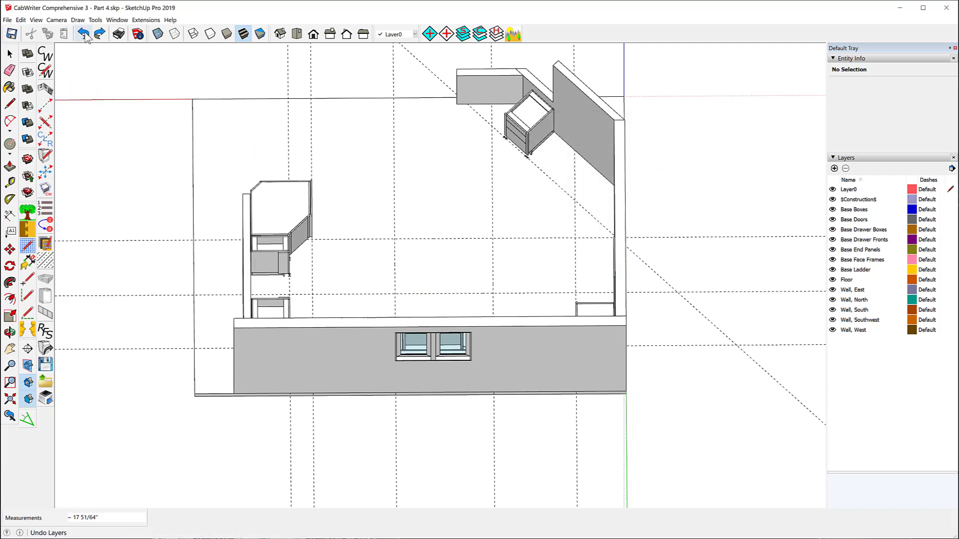
Step: Draw the island's right end stile at the right-hand intersection of its sink-side guide line and assign the Right Sheet end type
left_click(494, 293)
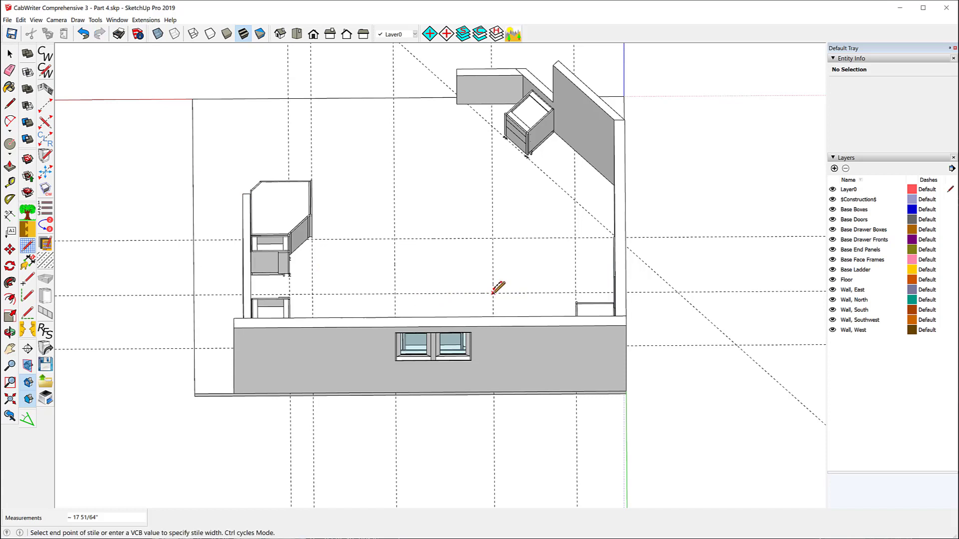
left_click(454, 293)
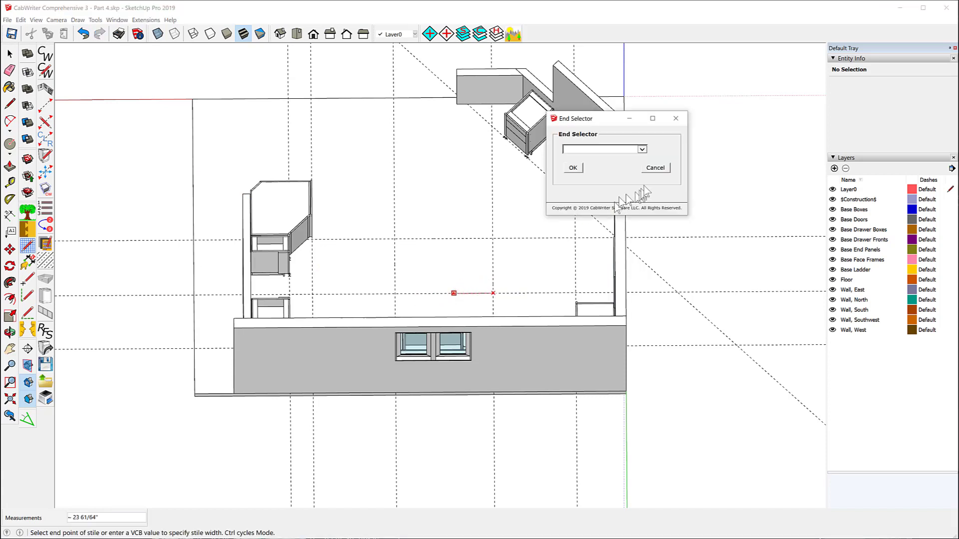
left_click(643, 150)
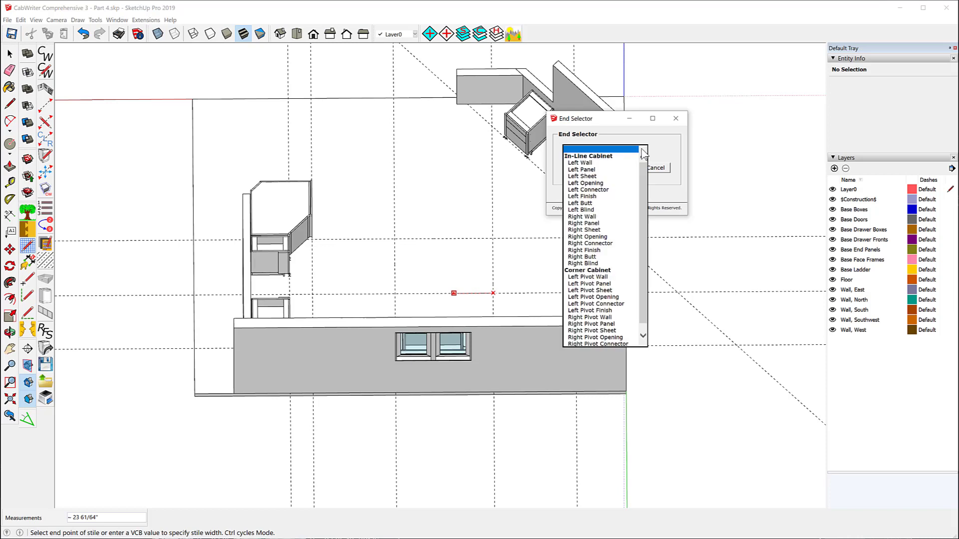
left_click(583, 230)
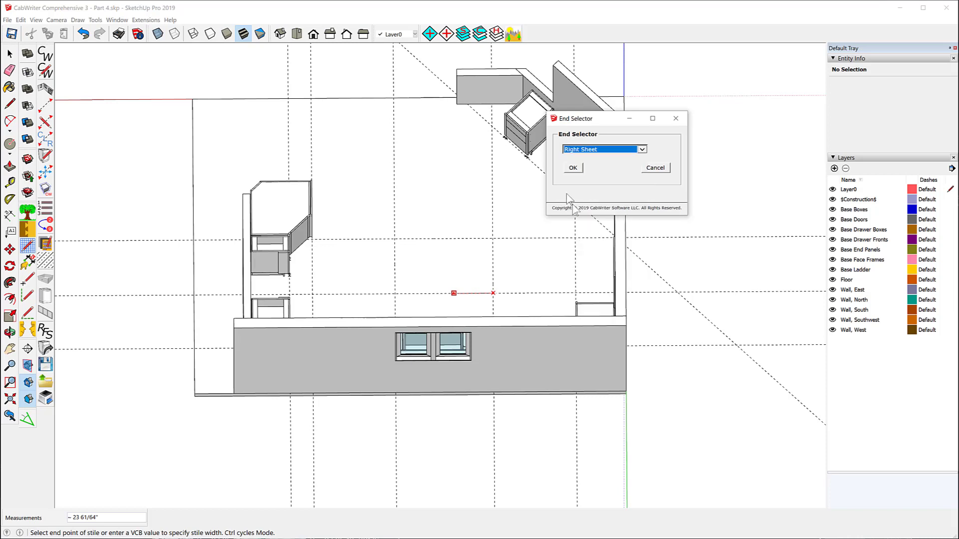
left_click(572, 169)
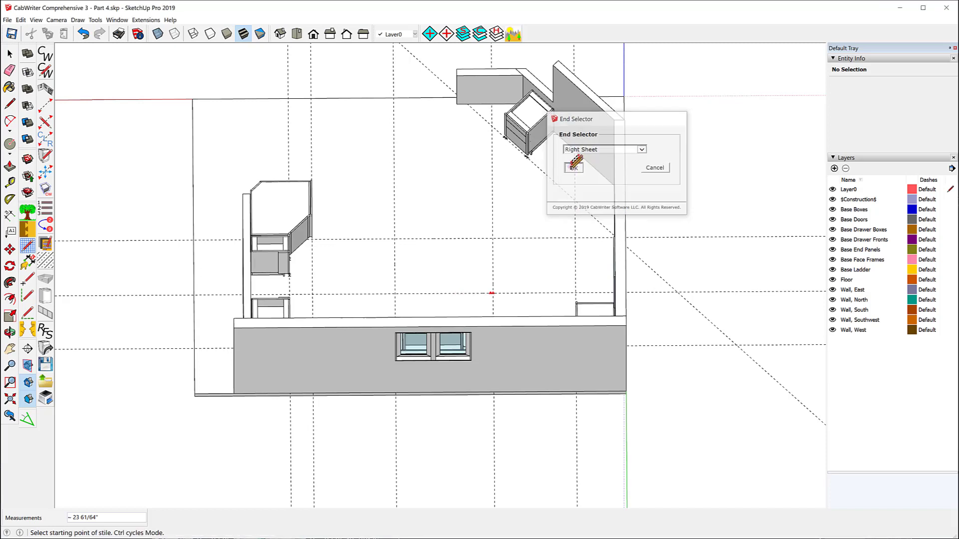
Step: Draw the island's left end stile at the left-hand intersection of its sink-side guide line and assign the Left Sheet end type
left_click(395, 294)
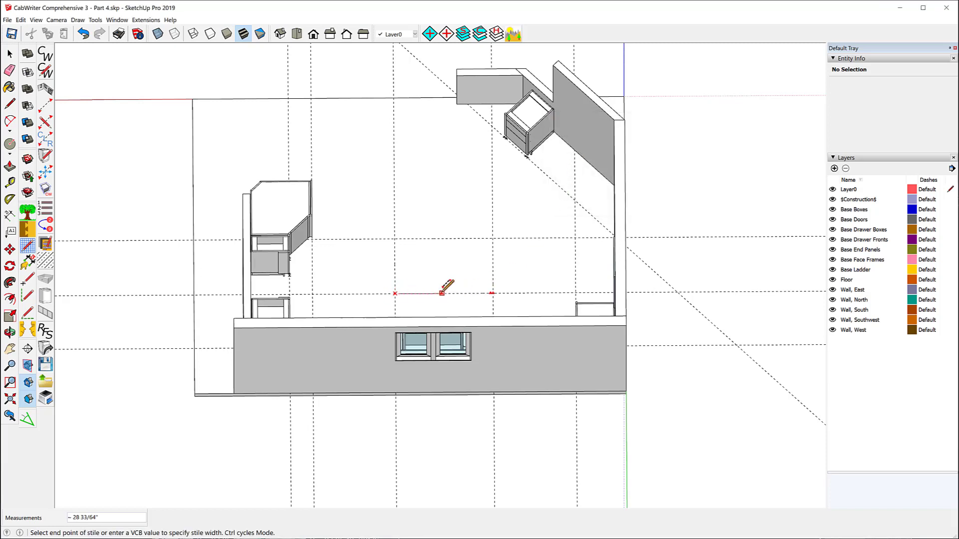
left_click(441, 293)
left_click(638, 150)
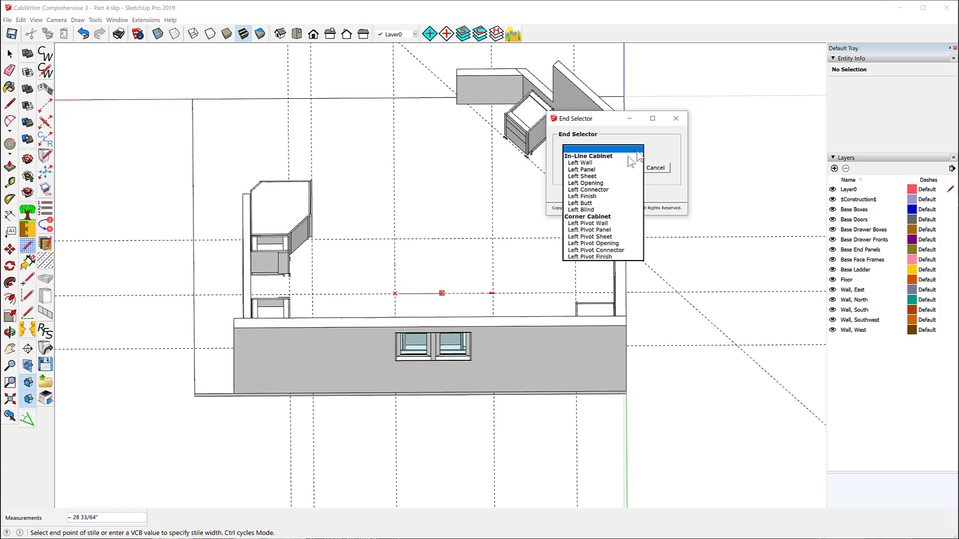
left_click(585, 176)
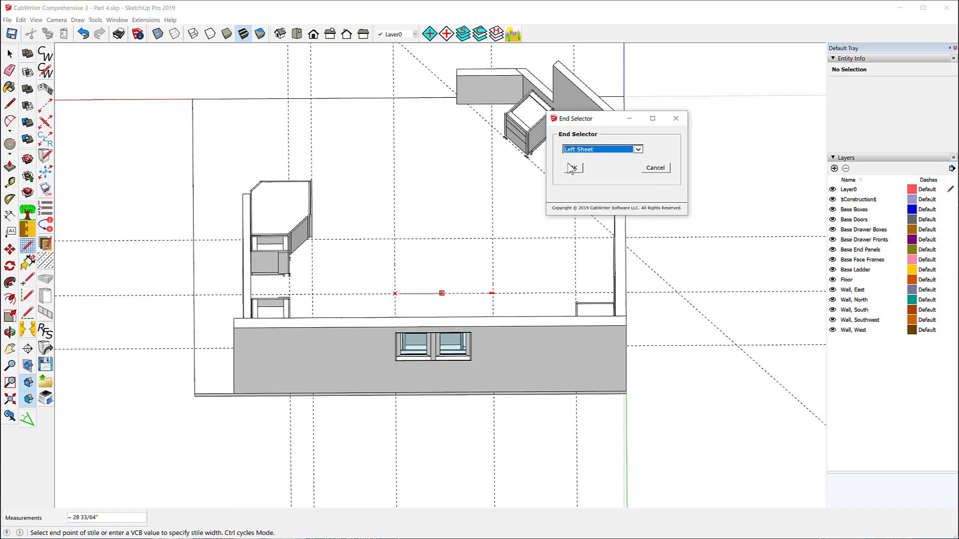
left_click(573, 169)
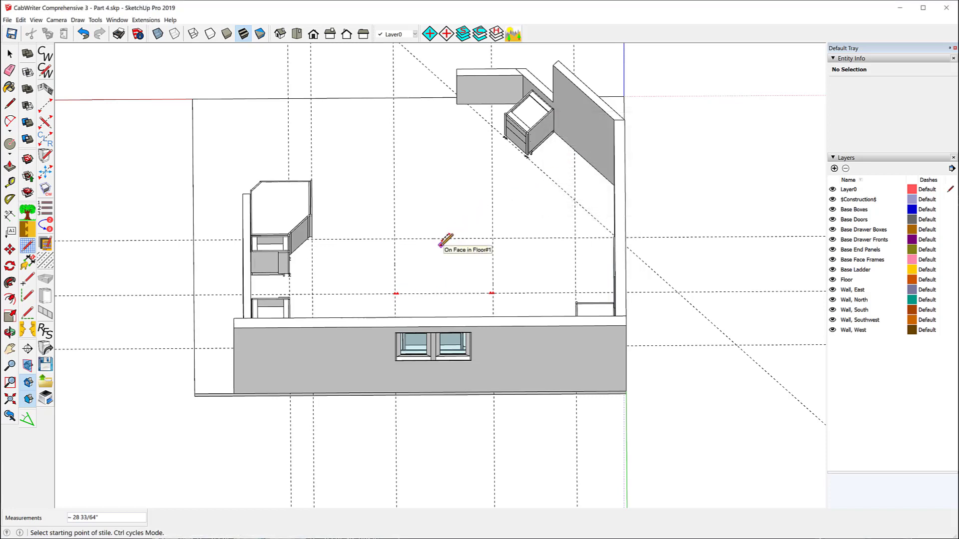
Step: Add an intermediate stile on the island's sink-side guide line, starting 15" from the left end stile's inner edge
scroll(420, 298, "up", 5)
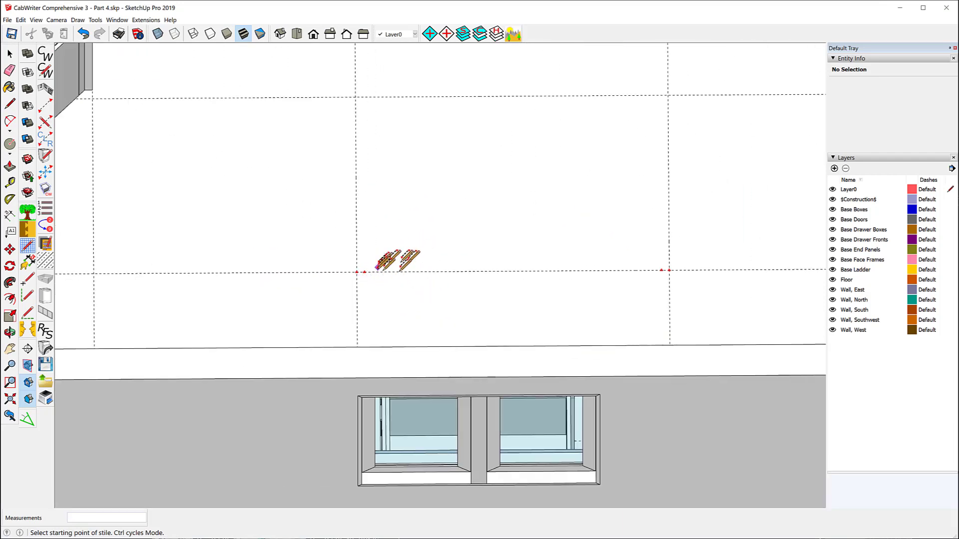
key("ctrl")
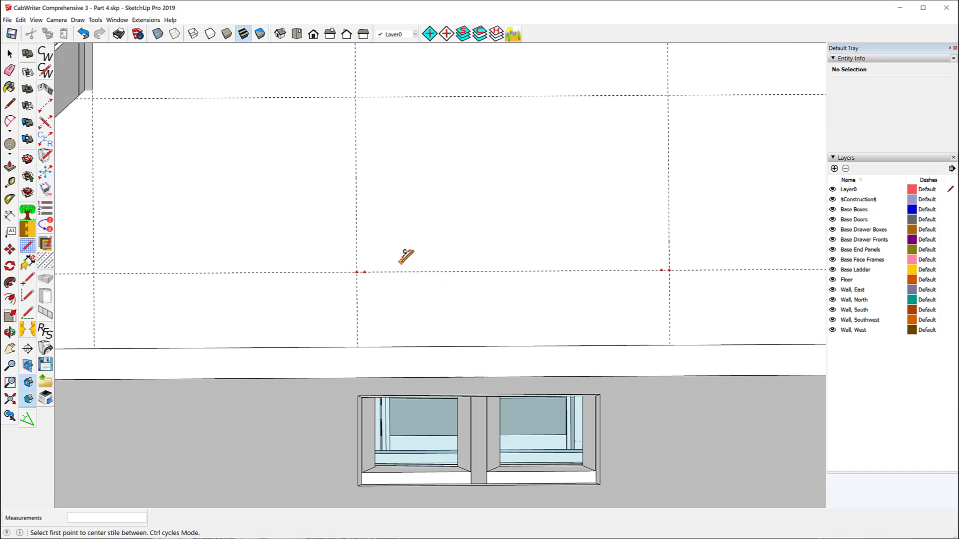
key("ctrl")
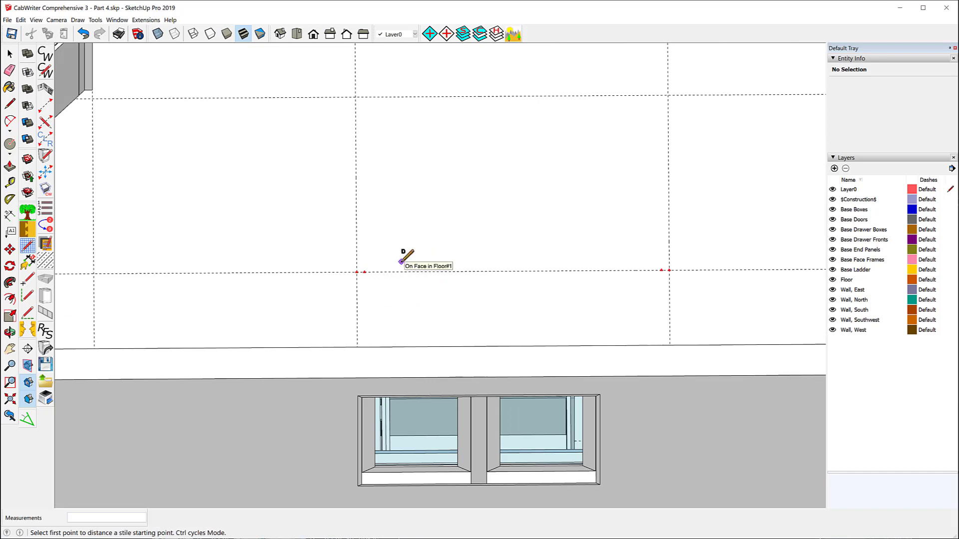
left_click(364, 272)
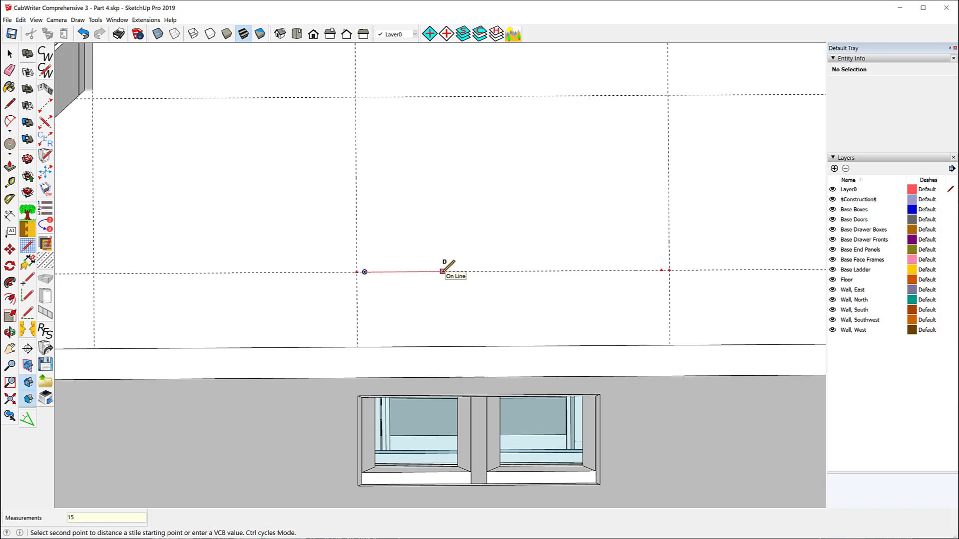
left_click(442, 271)
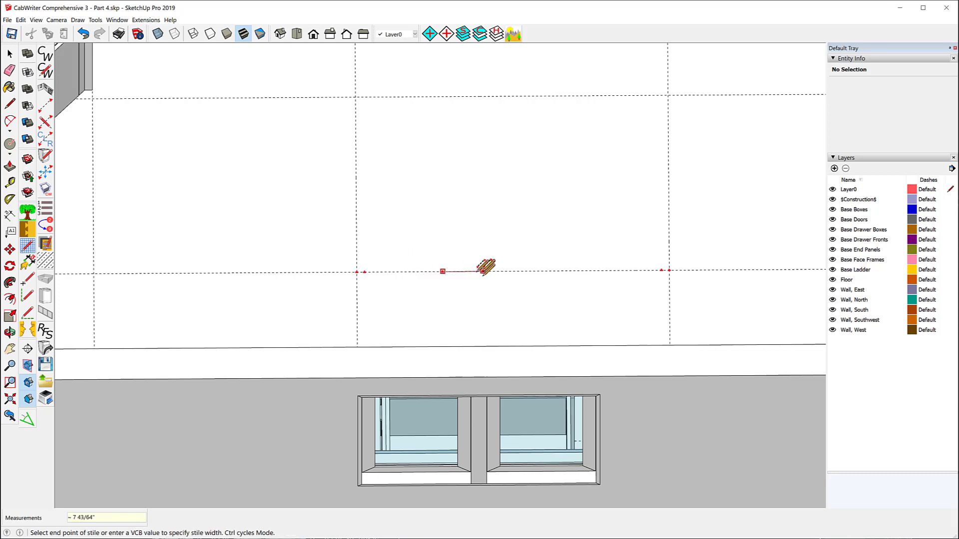
left_click(464, 269)
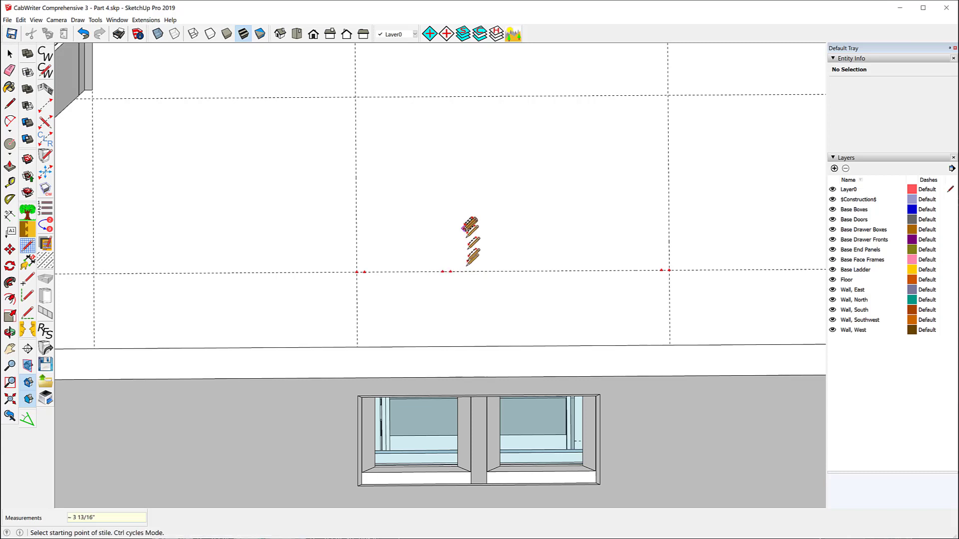
Step: Add a second intermediate stile on the same guide line, starting 15" from the right end stile's inner edge
key("ctrl")
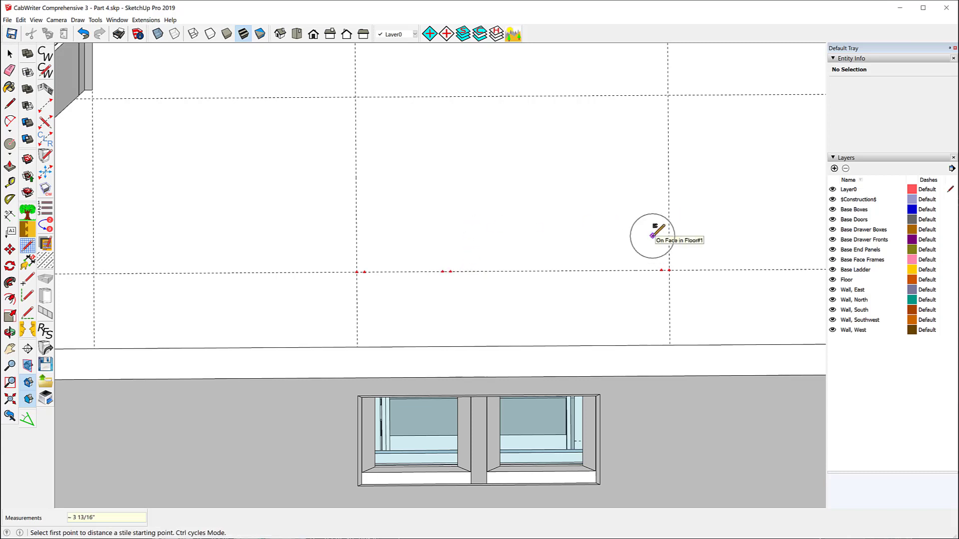
left_click(661, 270)
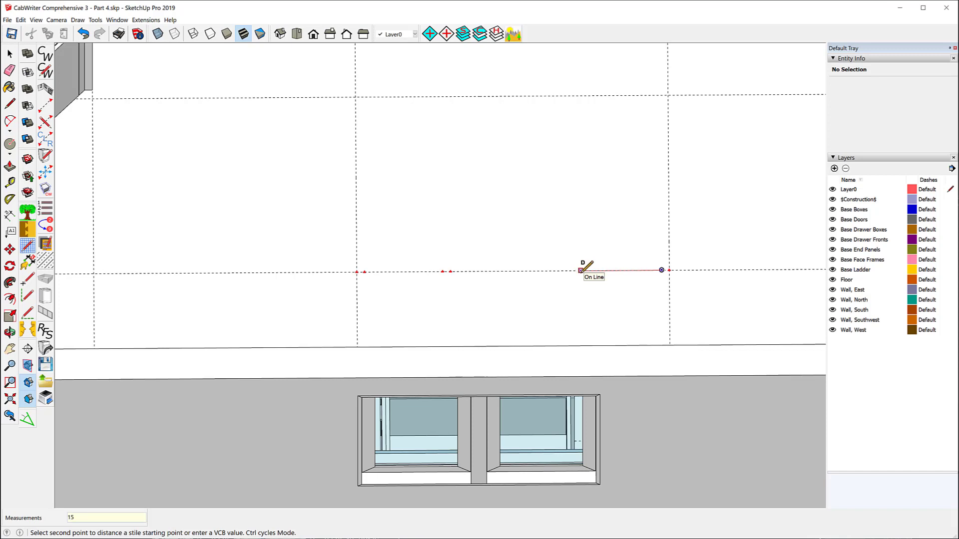
type("15")
key("Return")
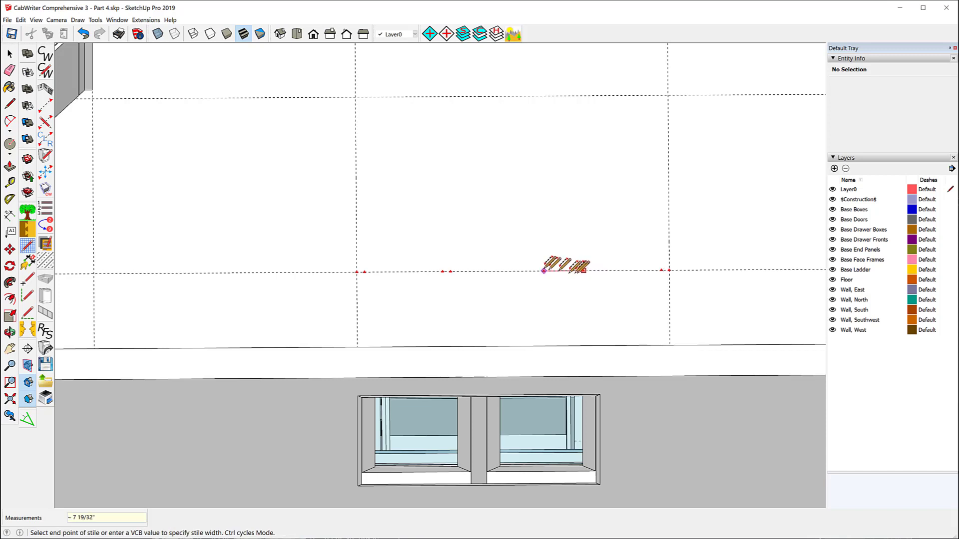
left_click(561, 270)
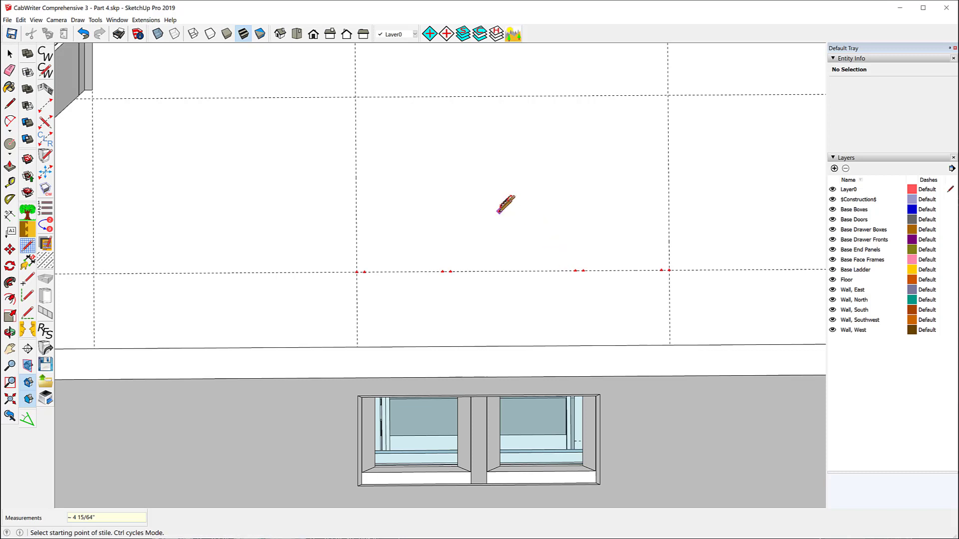
key("ctrl")
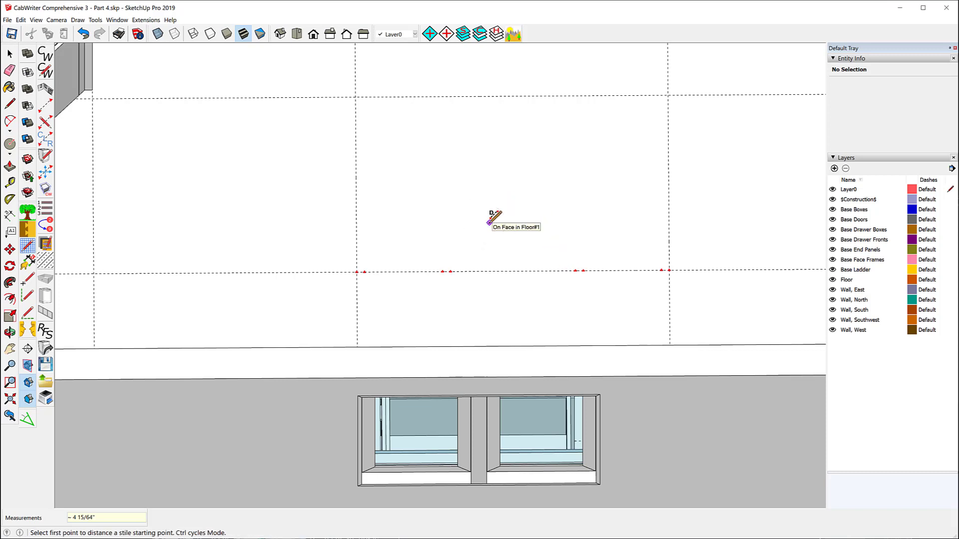
left_click(451, 271)
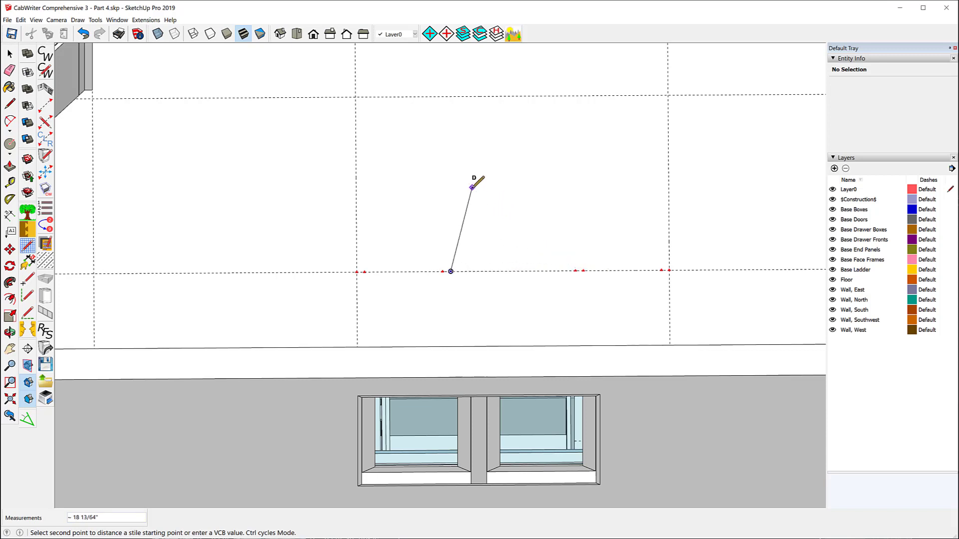
left_click(472, 188)
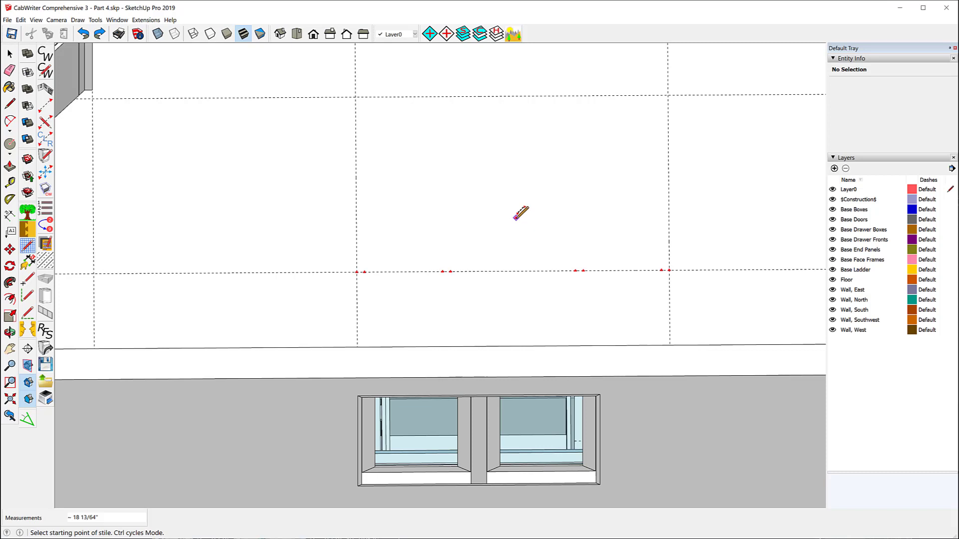
Step: Start generating the sink-side island cabinet from its stiles and define box 1 as a Drawer Bank Base with 3 drawers
key("Return")
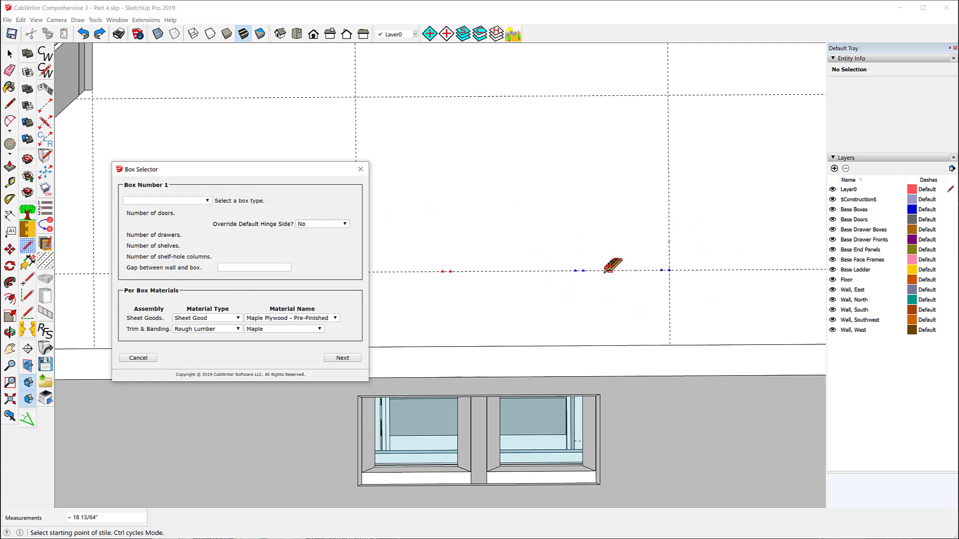
left_click(208, 199)
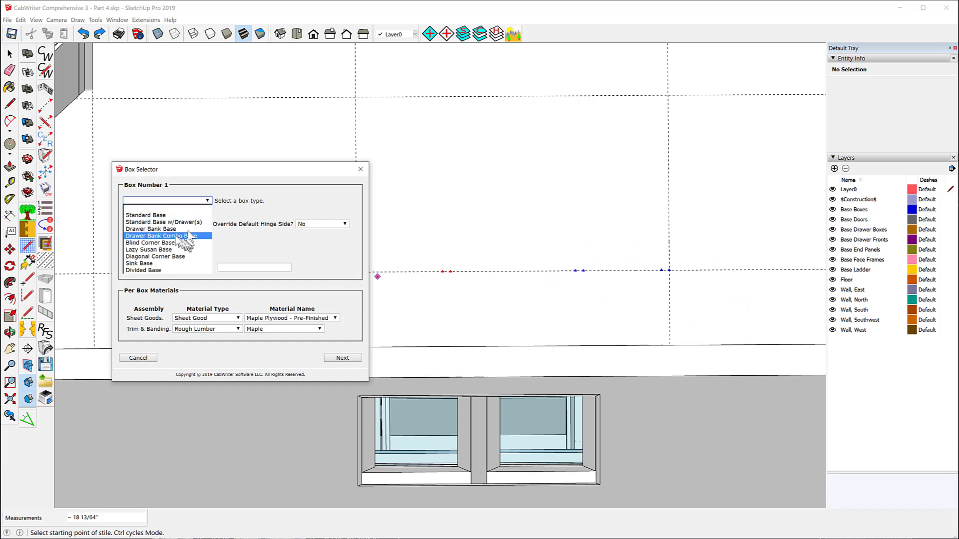
left_click(175, 231)
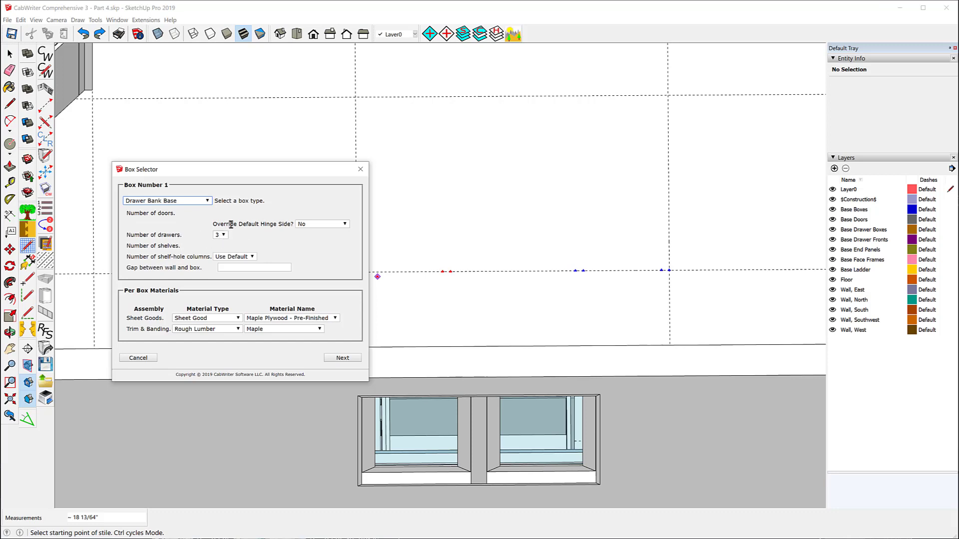
left_click(344, 358)
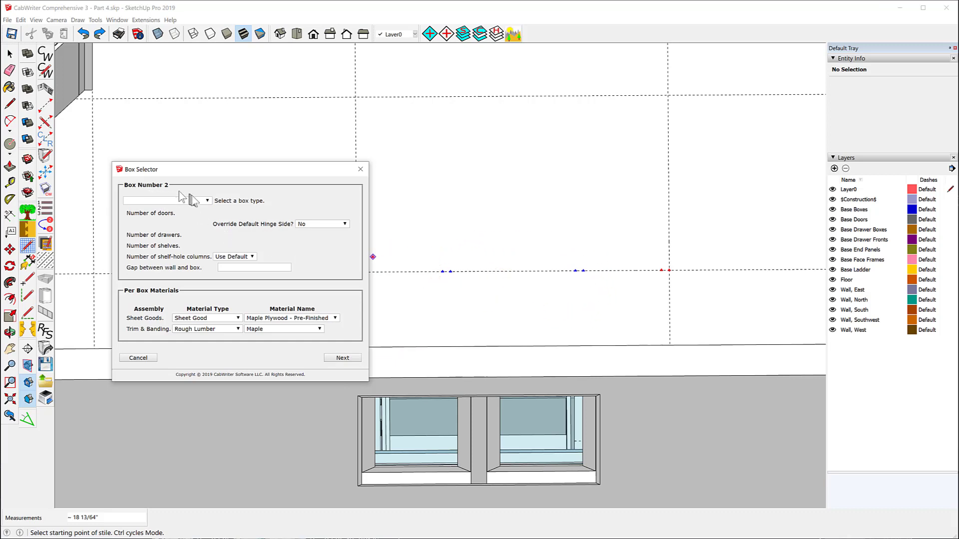
Step: Define box 2 of the island cabinet as a Standard Base with 2 doors
left_click(207, 200)
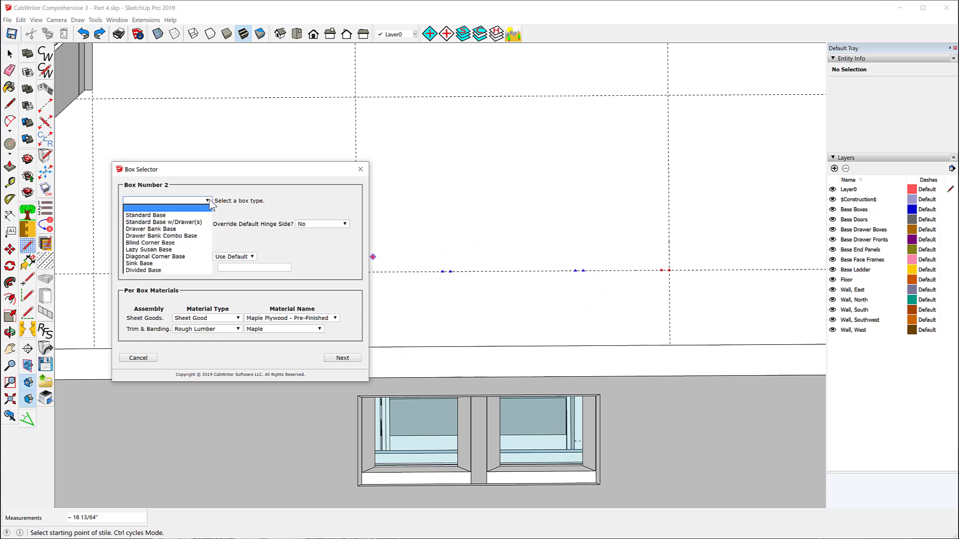
left_click(158, 215)
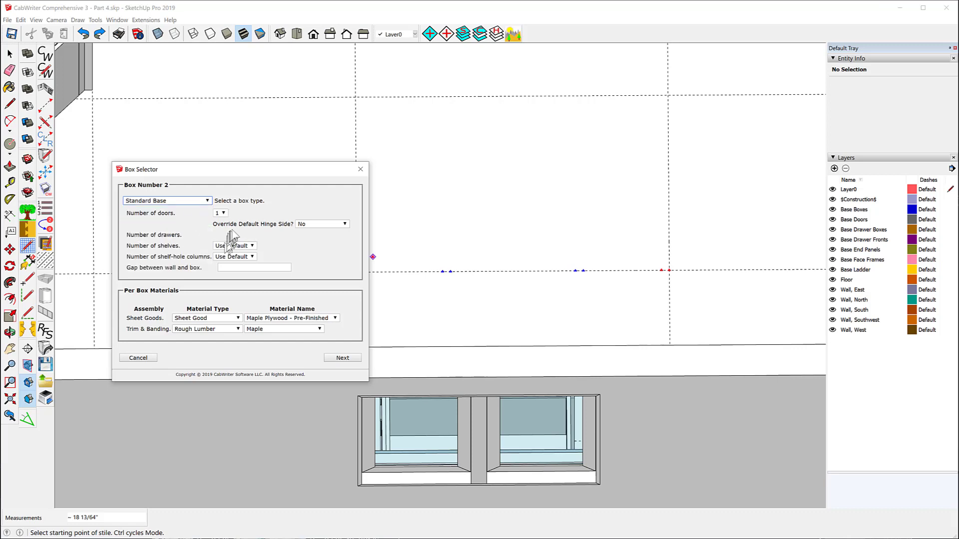
left_click(223, 214)
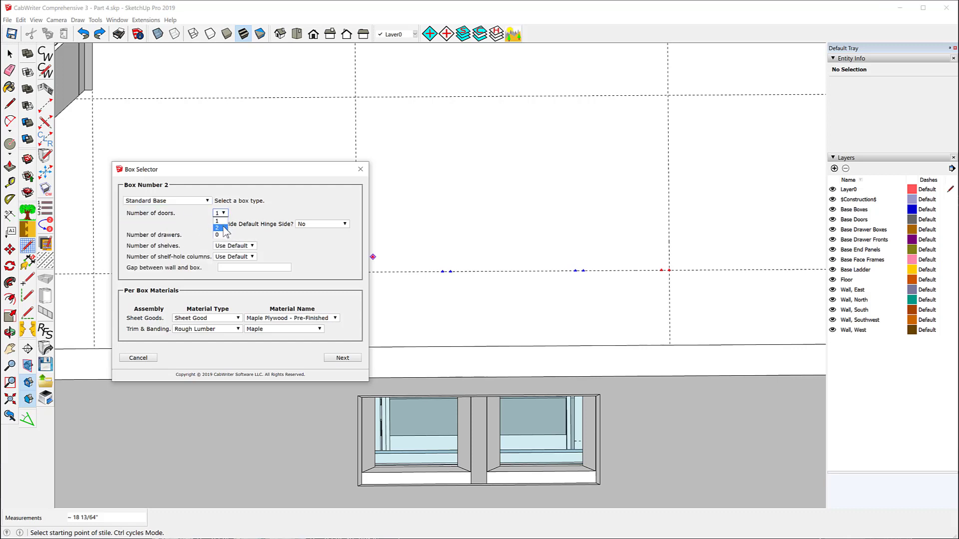
left_click(345, 358)
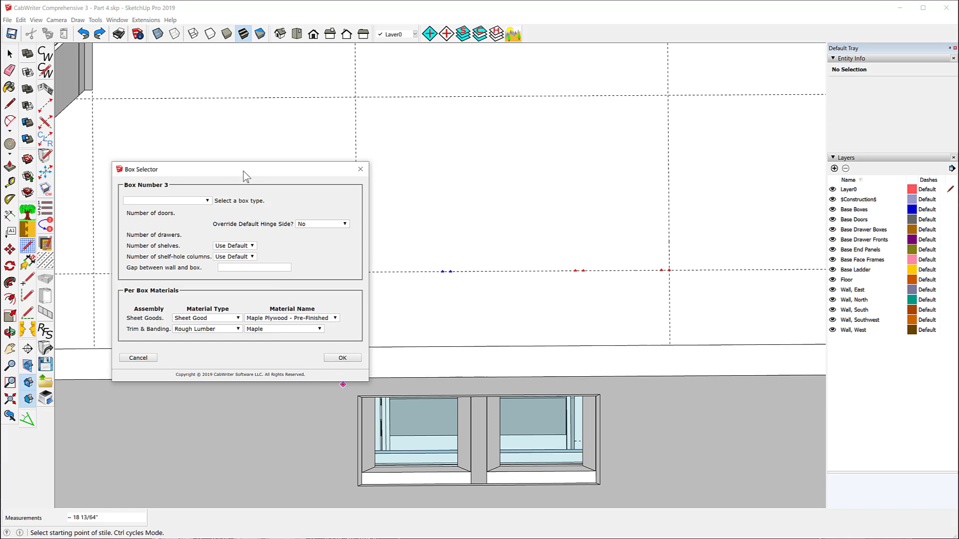
Step: Define box 3 as a Drawer Bank Base with 3 drawers and generate the sink-side island cabinet
left_click_drag(244, 172, 646, 126)
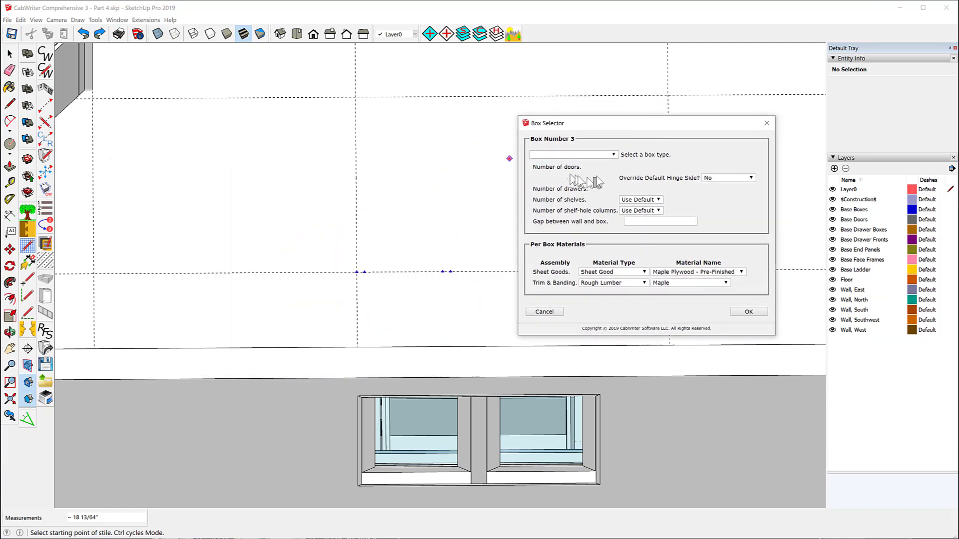
left_click(616, 155)
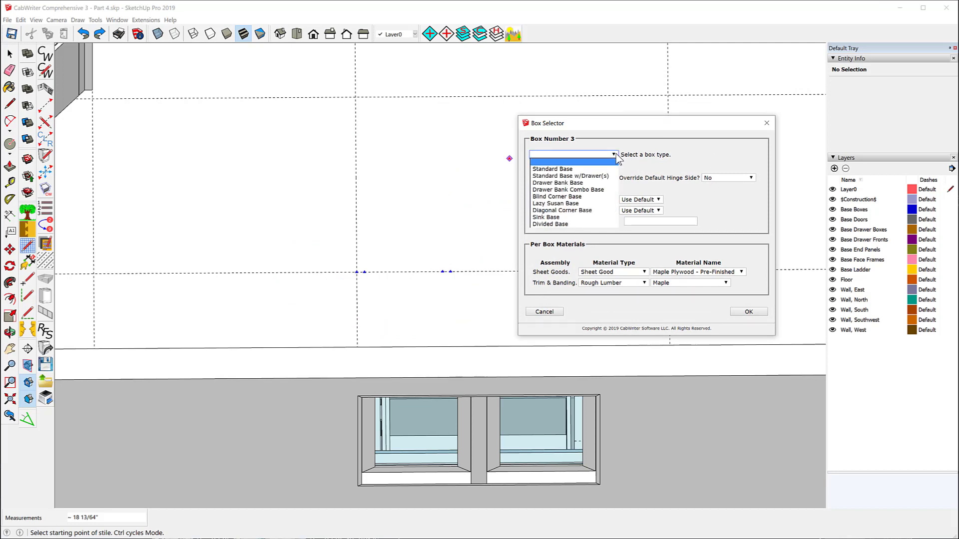
left_click(591, 183)
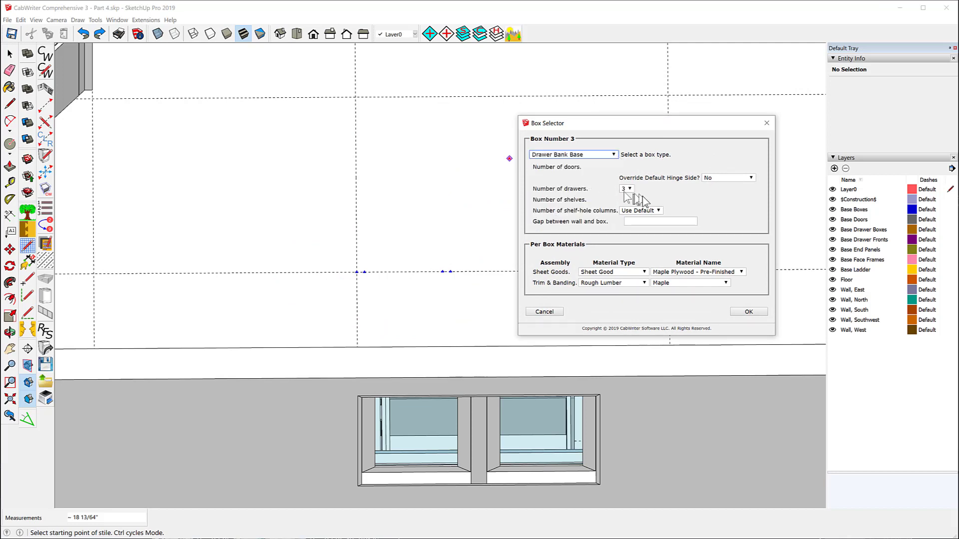
left_click(747, 312)
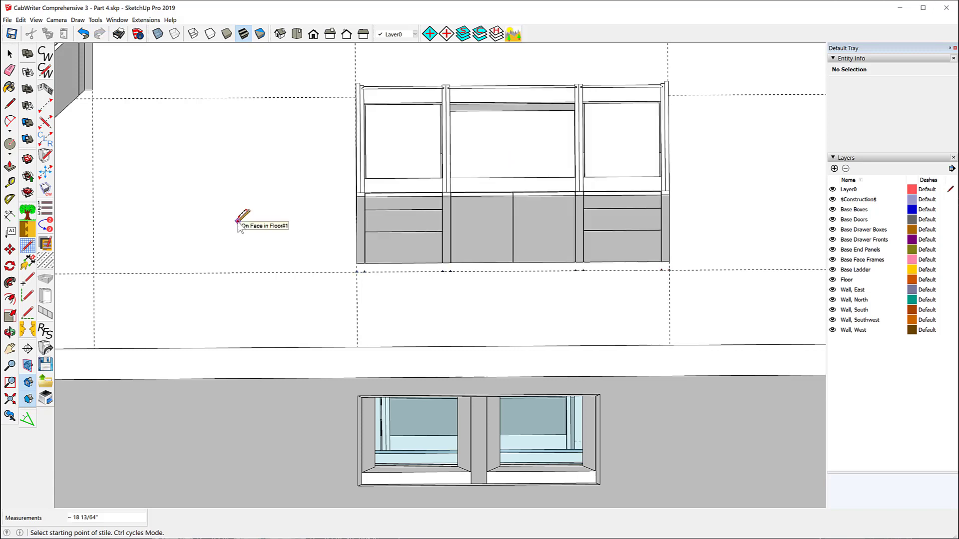
Step: Try to renumber the sink-side island cabinet as C13L, starting from one of its drawer fronts
middle_click_drag(265, 257, 222, 231)
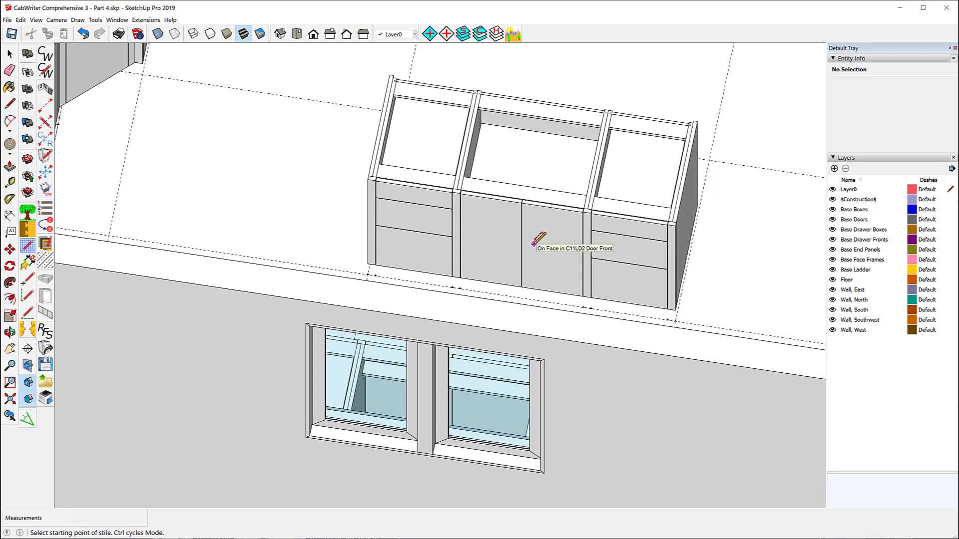
key("t")
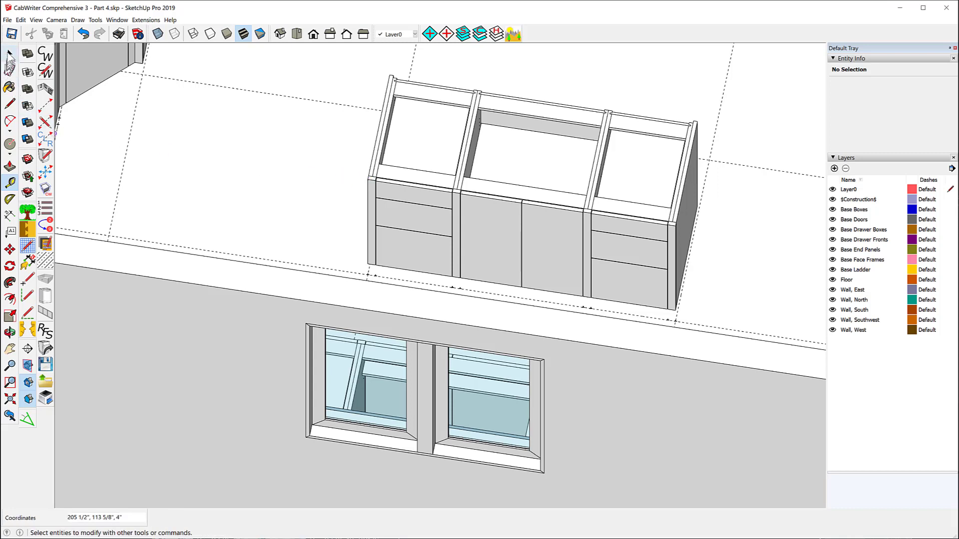
left_click(9, 54)
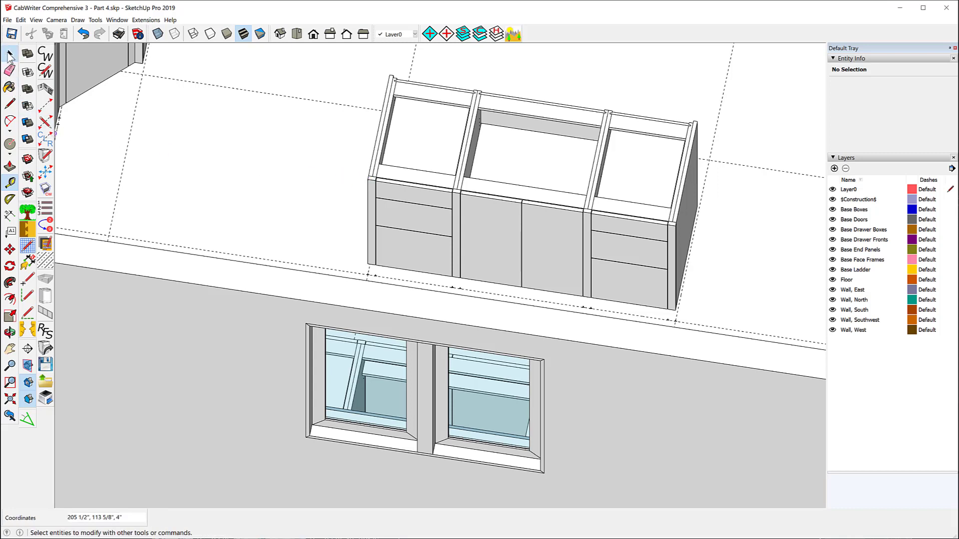
left_click(419, 197)
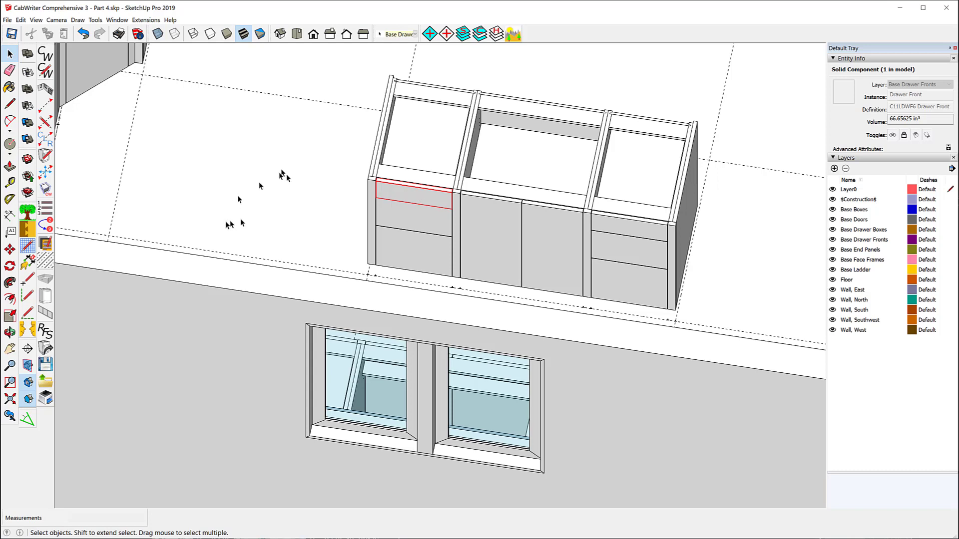
left_click(45, 225)
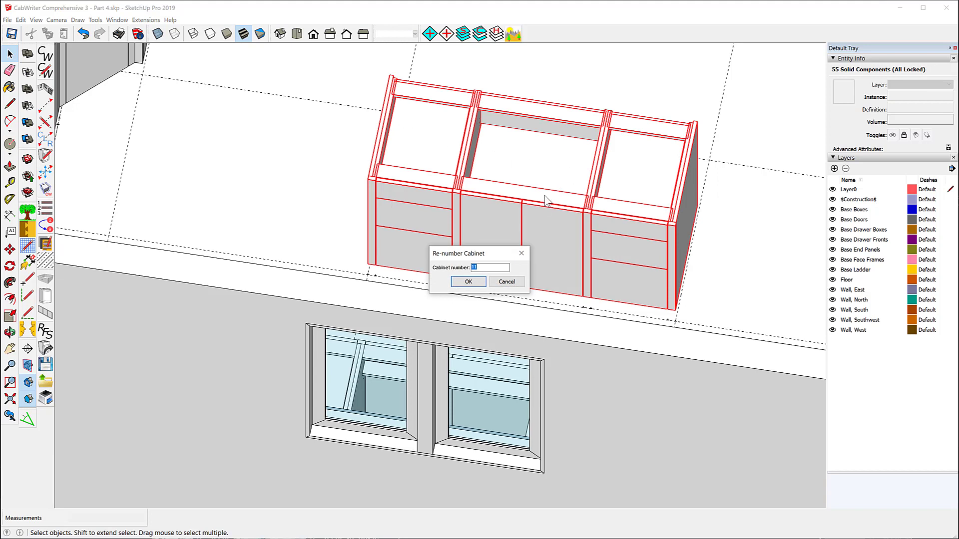
type("C13L")
left_click(469, 282)
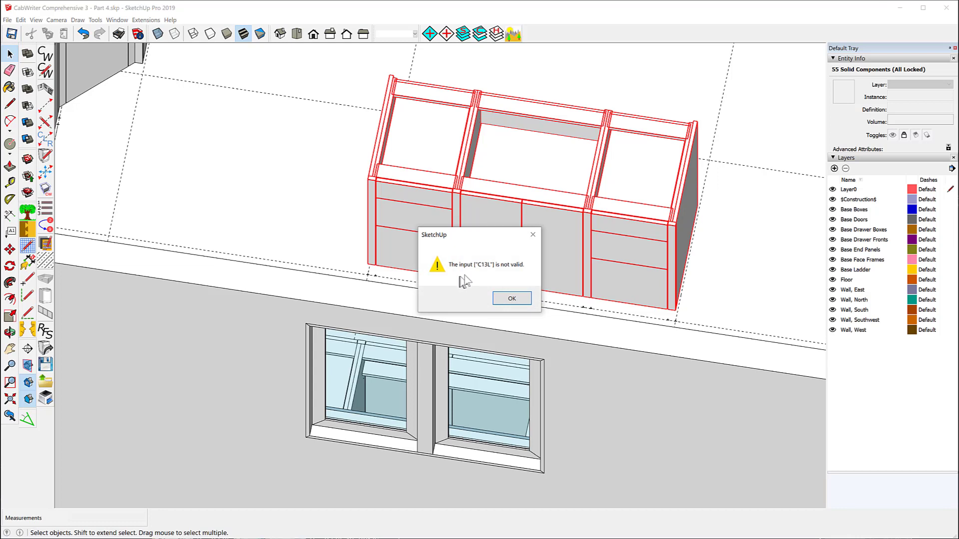
left_click(512, 300)
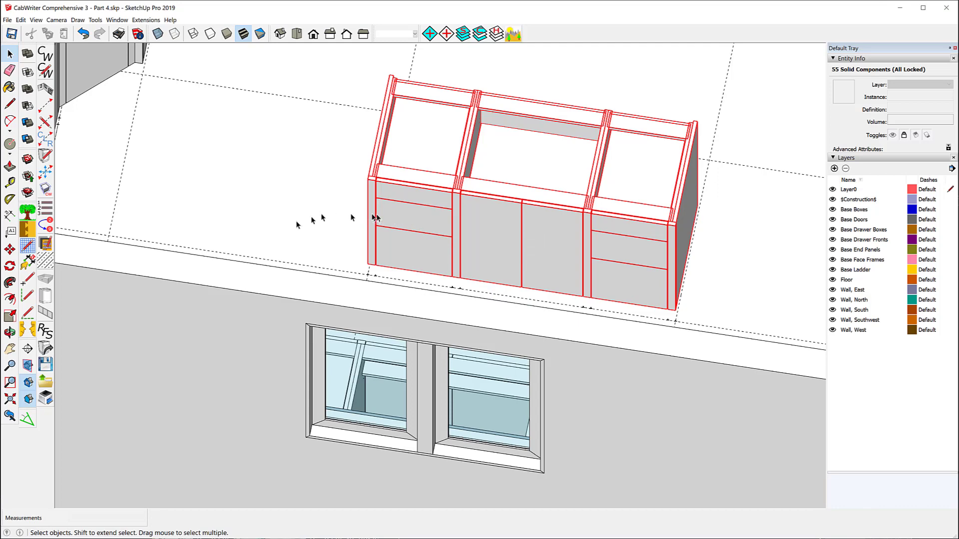
Step: Renumber the sink-side island cabinet as 13 and check the definition names of its upper drawer fronts
left_click(323, 193)
left_click(439, 195)
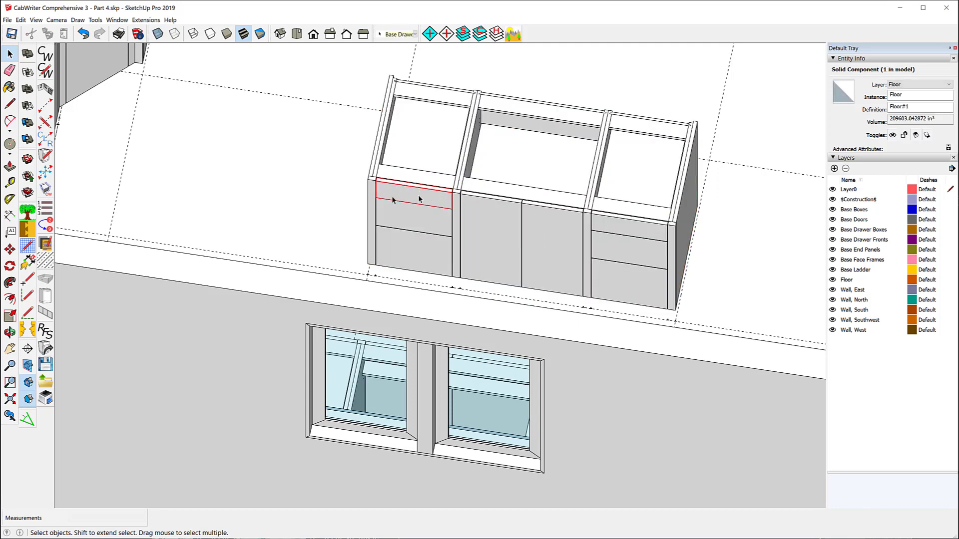
left_click(46, 226)
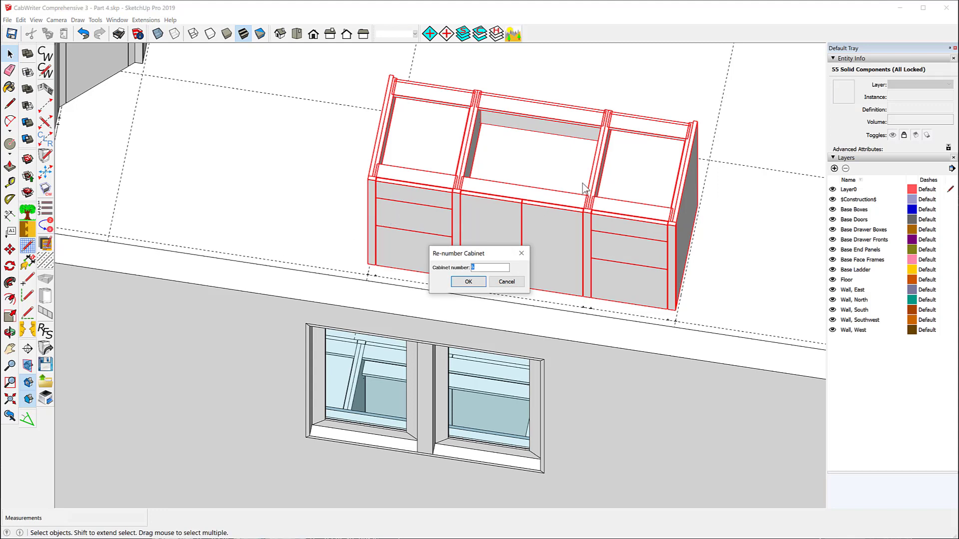
type("13")
left_click(467, 282)
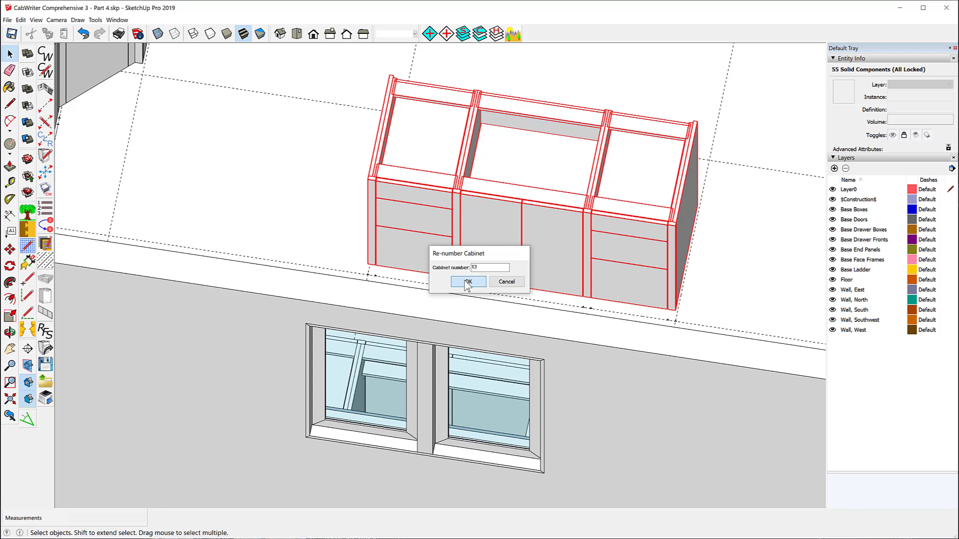
left_click(431, 205)
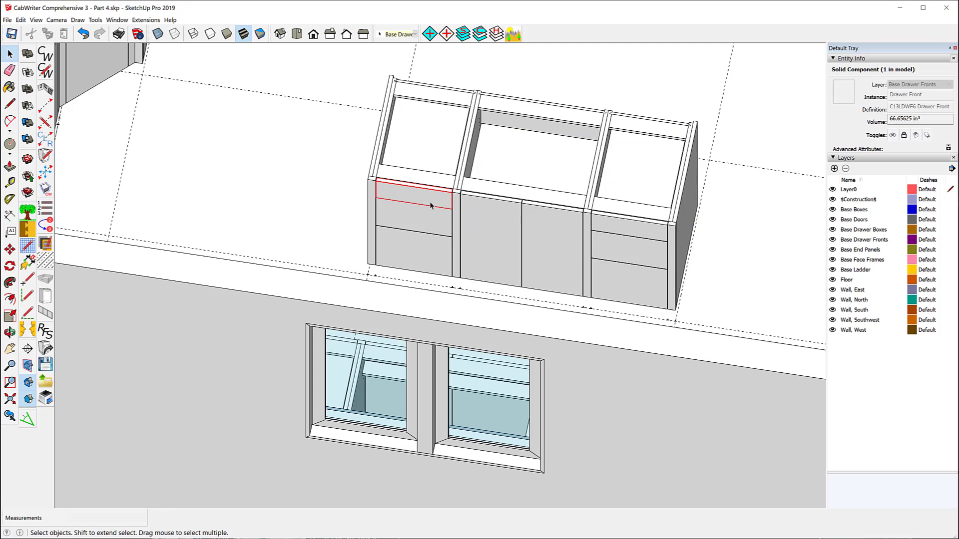
left_click(612, 227)
left_click(253, 179)
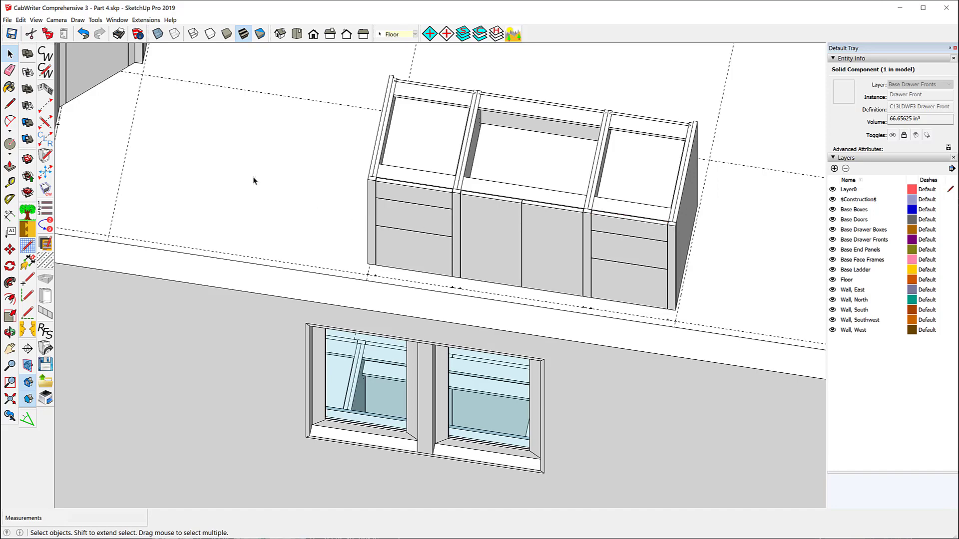
Step: Load the user defaults file CW3C_Breakfast_Cabinet_Base for the other side of the island
middle_click_drag(253, 178, 636, 214)
middle_click_drag(541, 262, 599, 265)
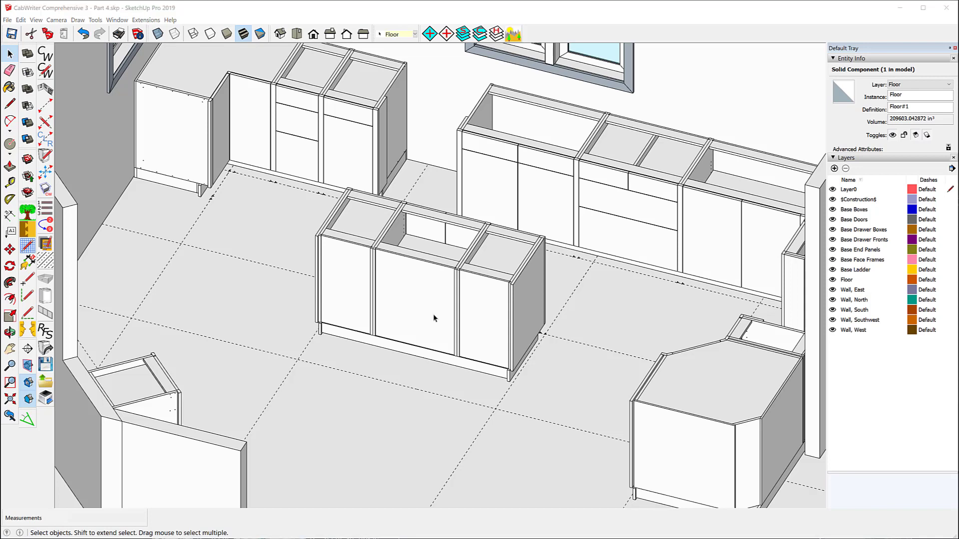
left_click(44, 381)
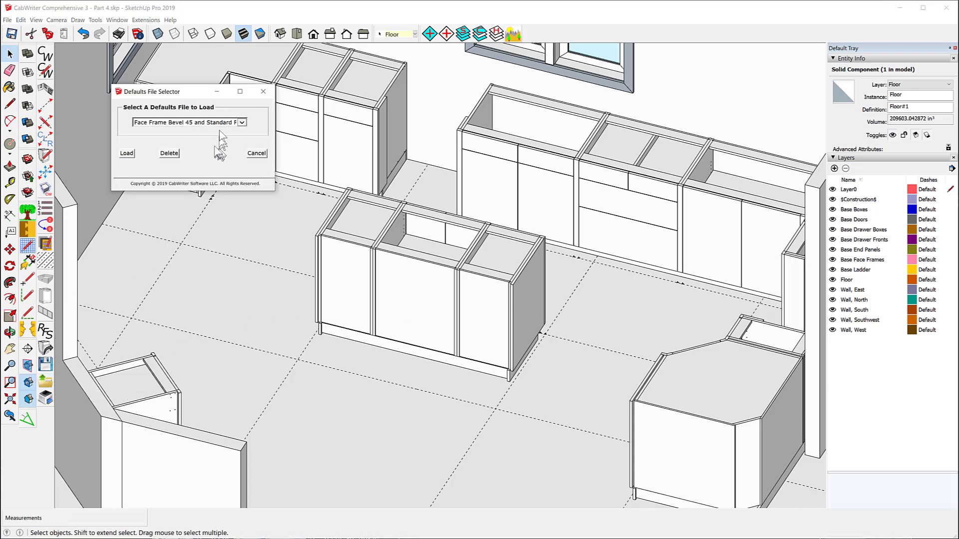
left_click(242, 122)
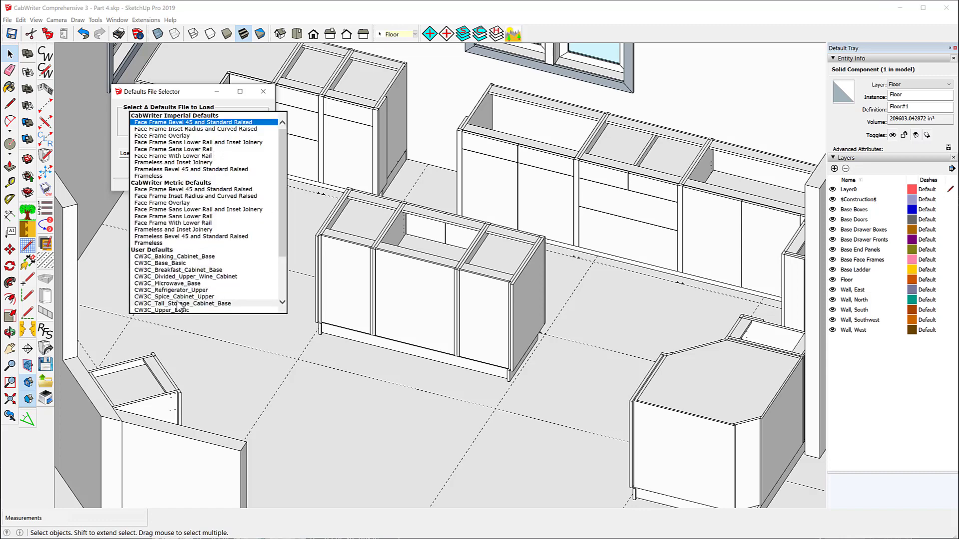
left_click(184, 270)
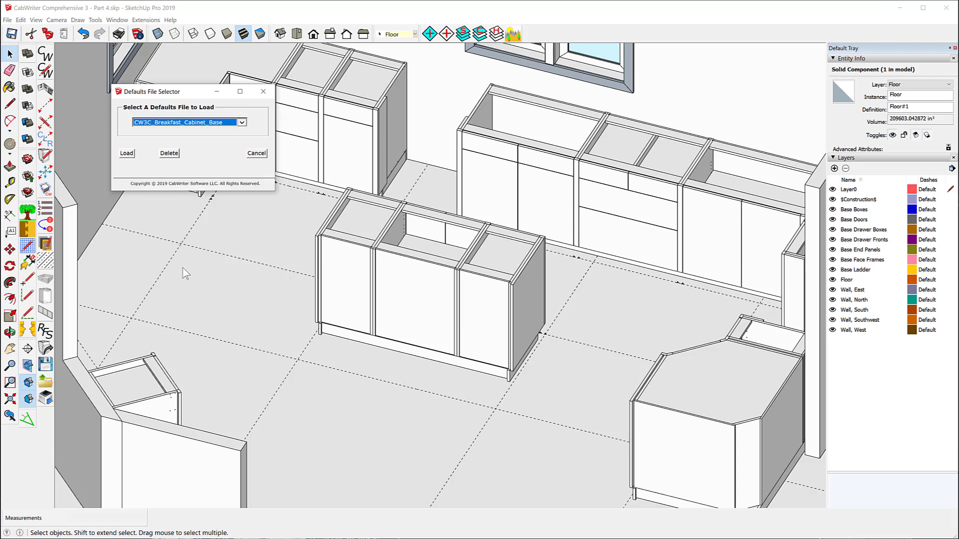
left_click(127, 153)
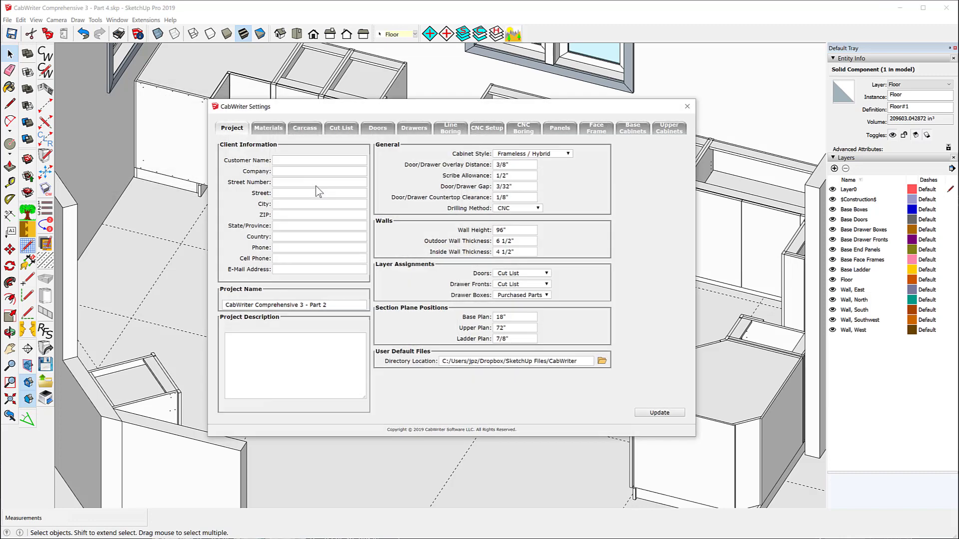
Step: Review the base cabinet dimensions and the CNC boring values in the CabWriter settings, leaving them without updating
left_click(632, 129)
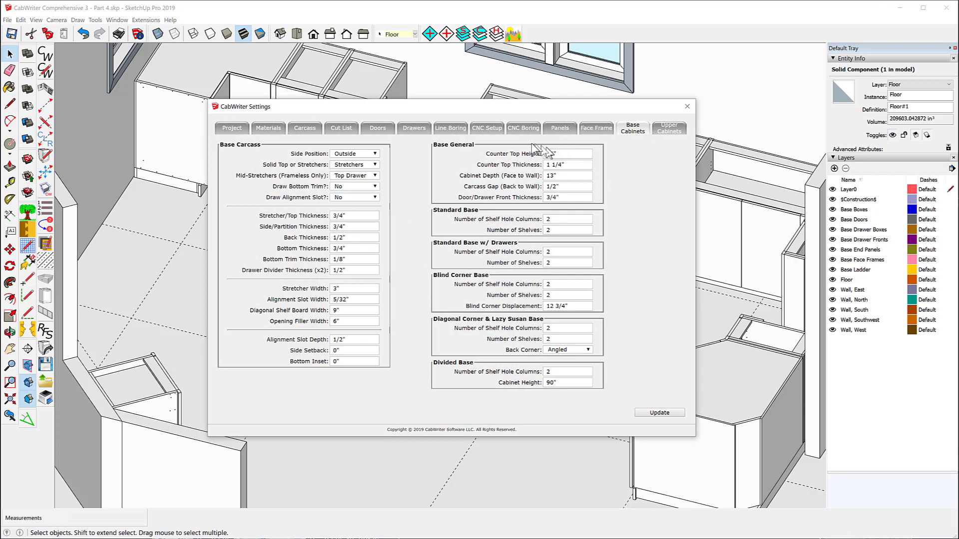
left_click(559, 164)
type("1/4")
left_click(524, 129)
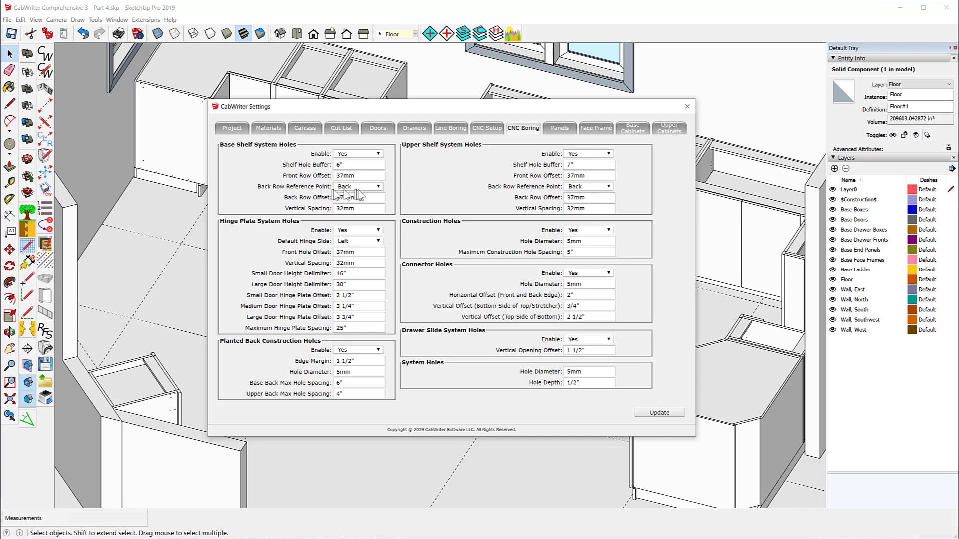
left_click(378, 187)
left_click(412, 182)
left_click(687, 107)
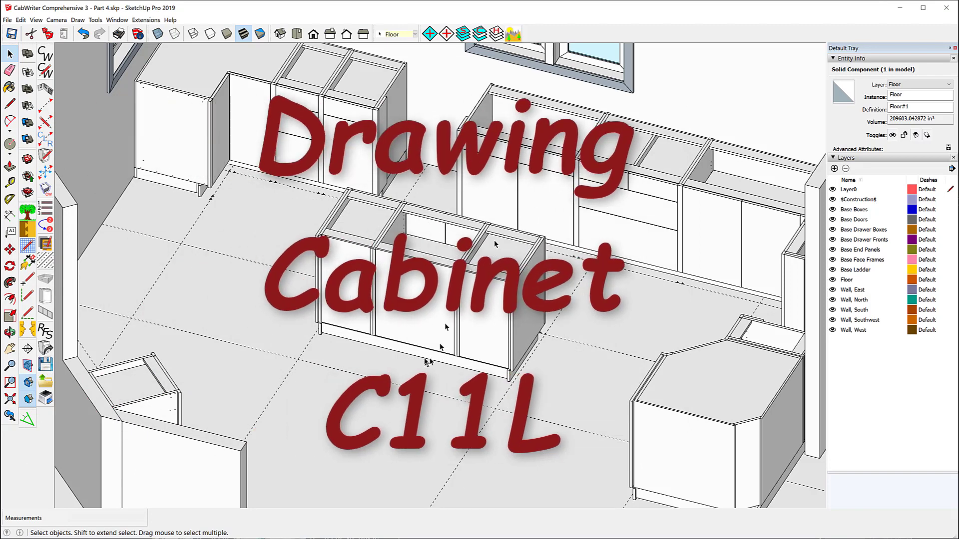
Step: Place a Left Sheet end stile where the guides cross on the breakfast side of the island
left_click(46, 104)
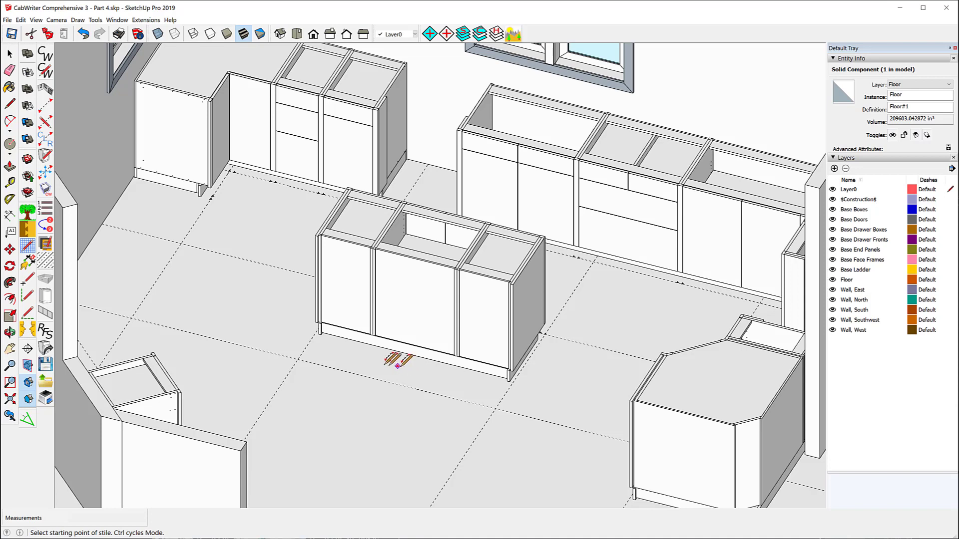
left_click(297, 359)
left_click(386, 380)
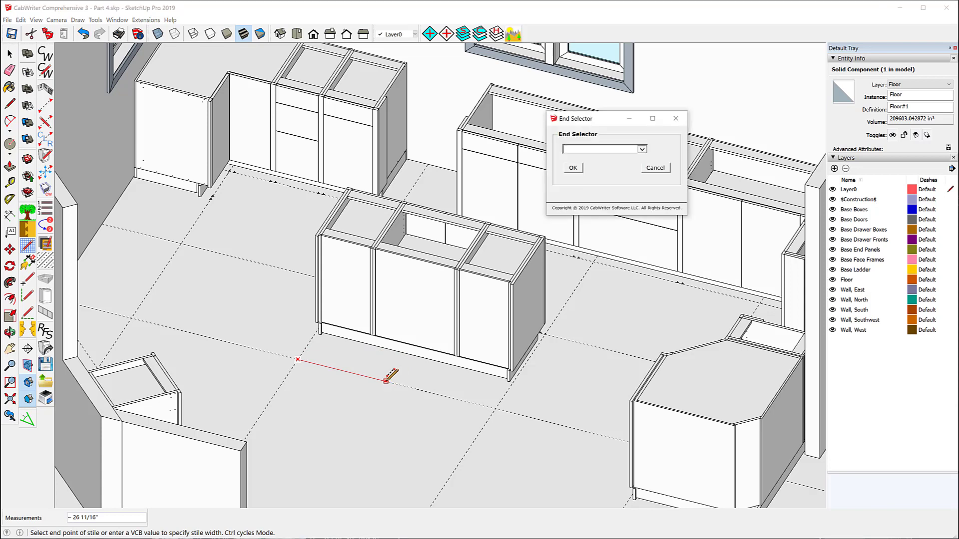
left_click(643, 149)
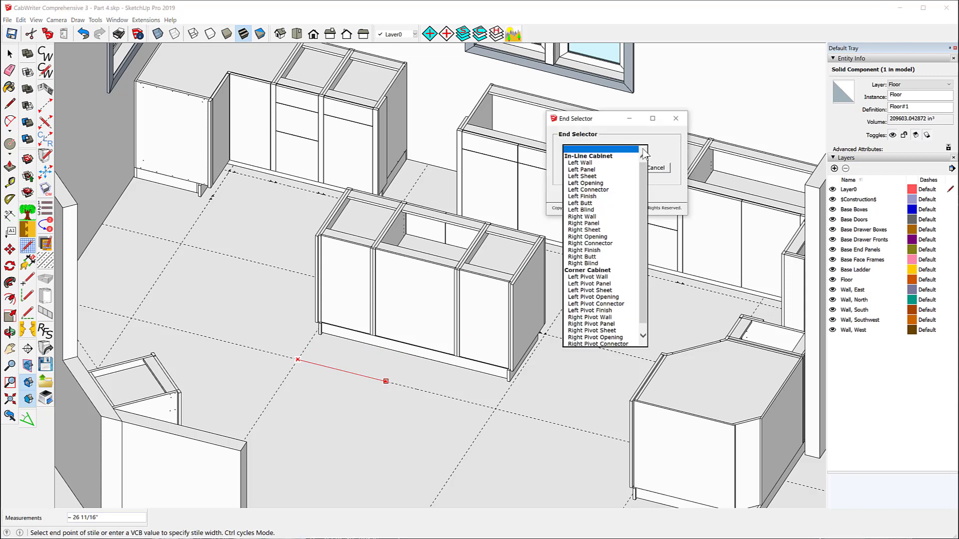
left_click(589, 180)
left_click(573, 168)
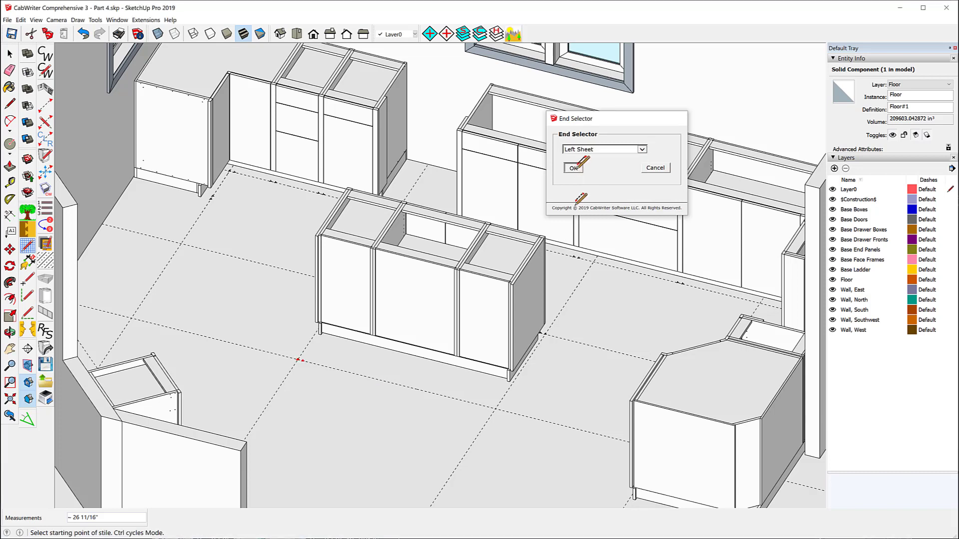
Step: Place a Right Sheet end stile at the other guide intersection on the breakfast side of the island
left_click(496, 409)
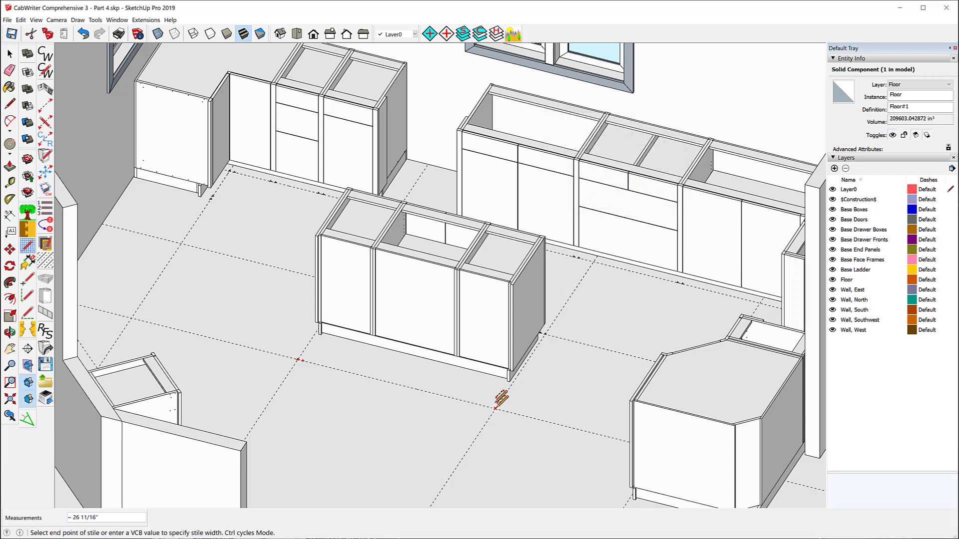
left_click(419, 389)
left_click(642, 150)
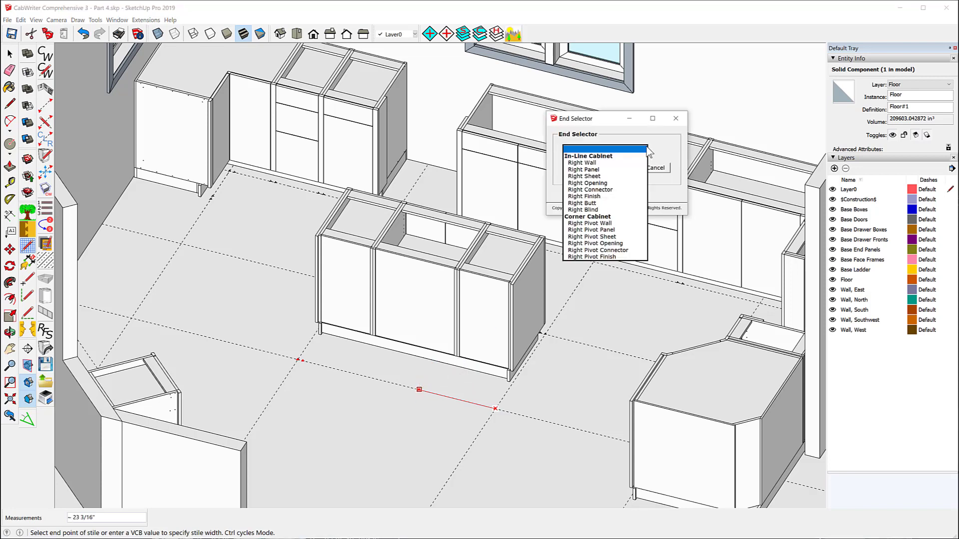
left_click(597, 177)
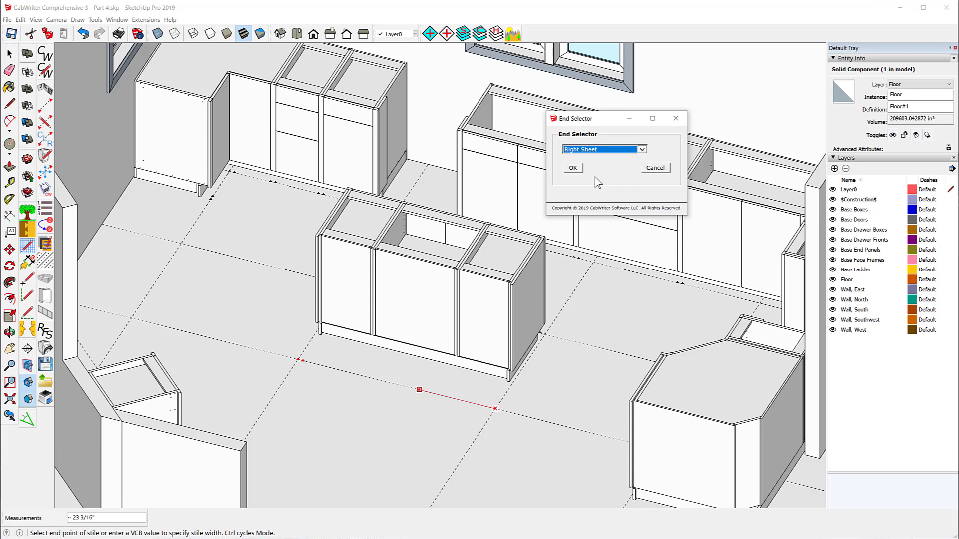
left_click(573, 168)
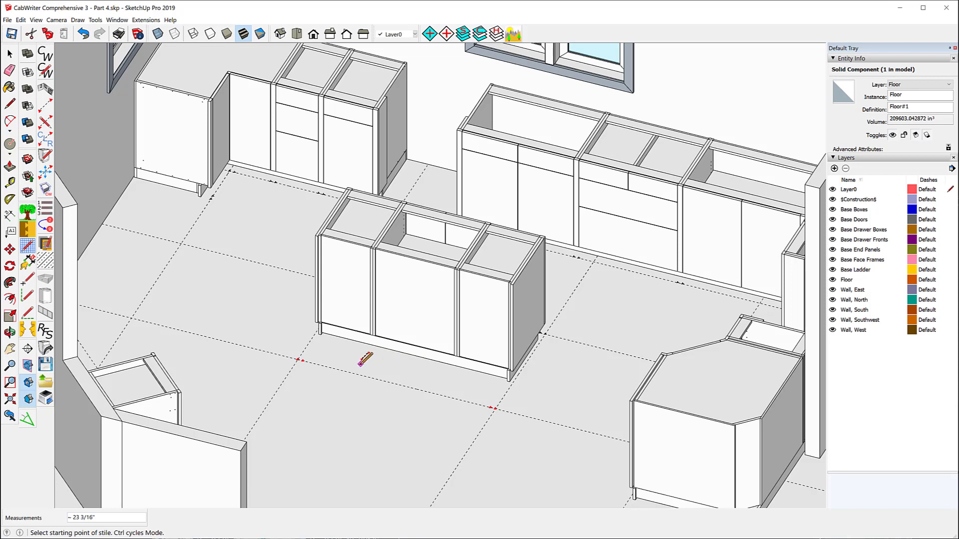
Step: Center a stile between the left and right end stiles on the breakfast side of the island
key("ctrl")
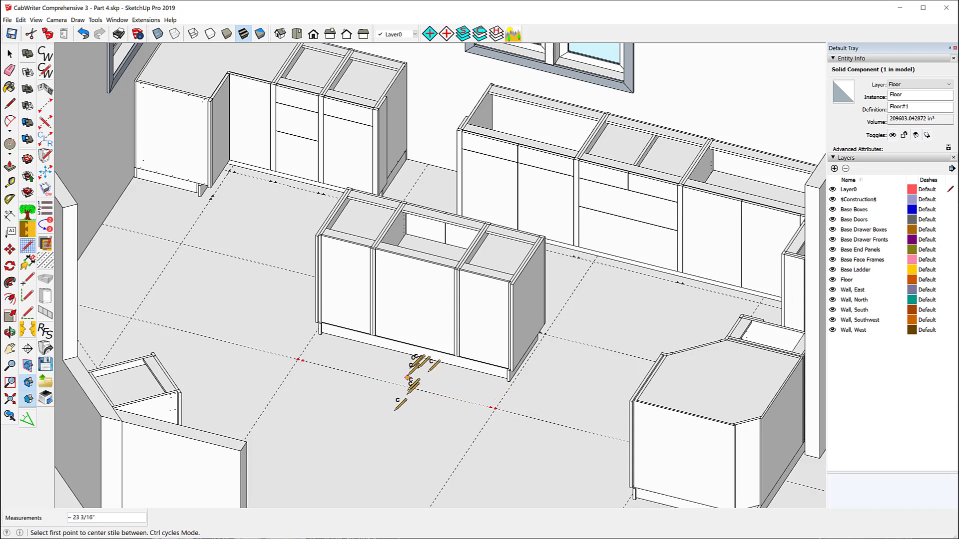
key("ctrl")
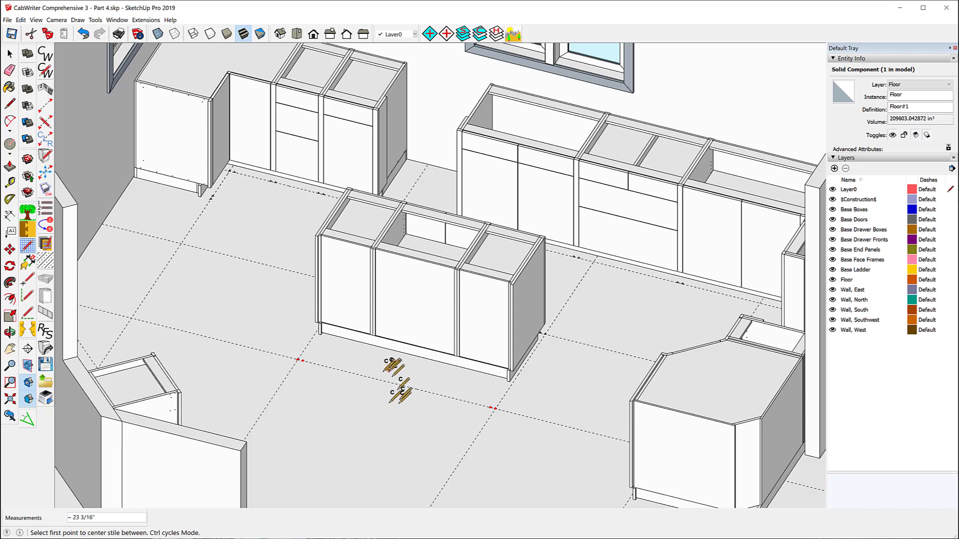
key("ctrl")
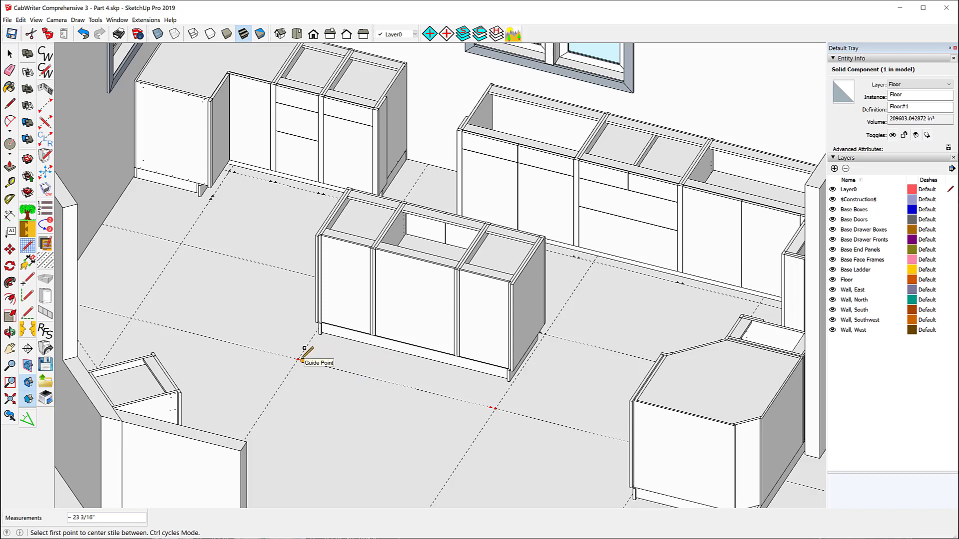
left_click(302, 359)
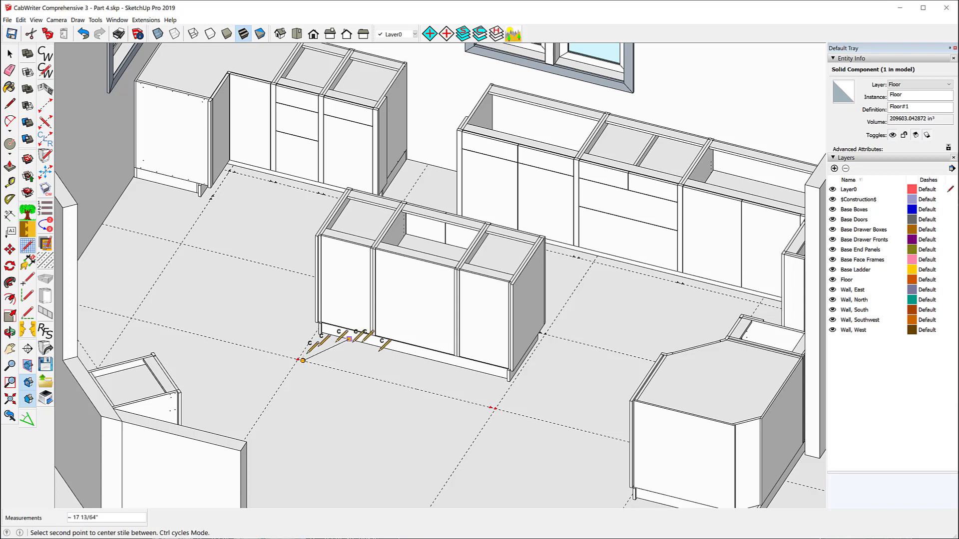
left_click(490, 407)
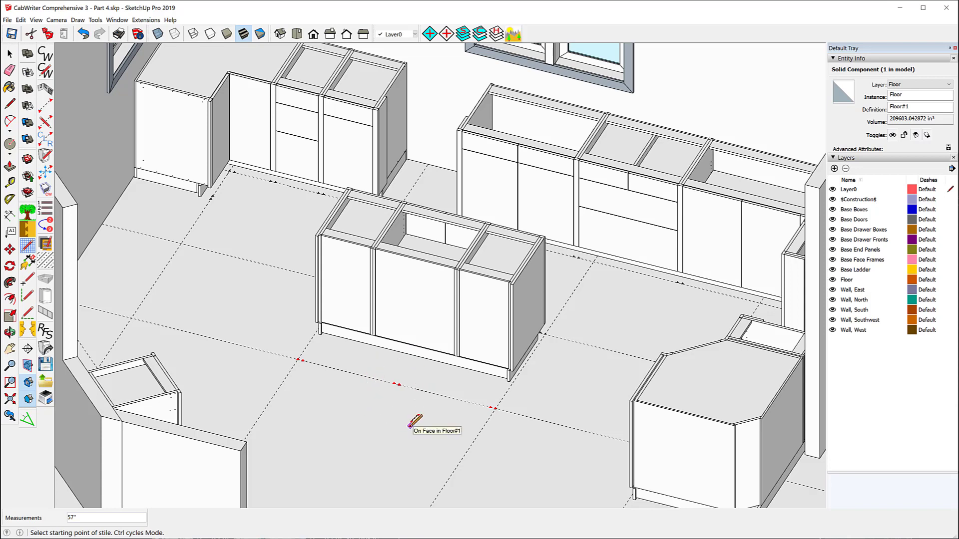
Step: Define box 1 of the breakfast-side cabinet as a Standard Base with 2 doors
key("Return")
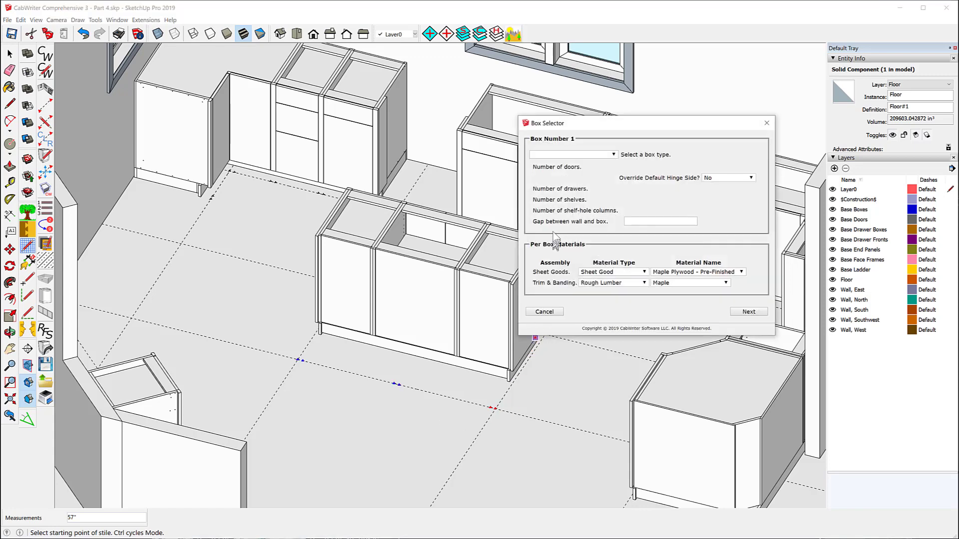
left_click(614, 155)
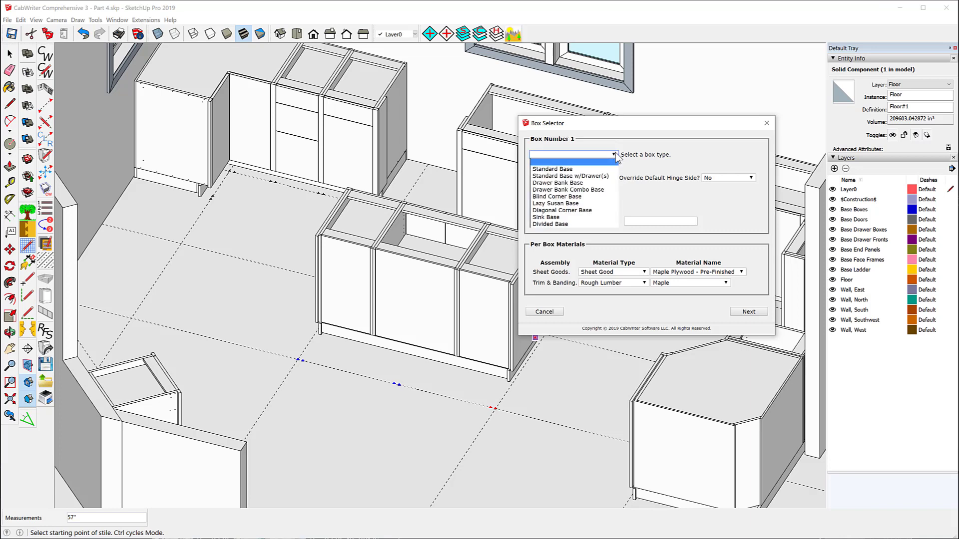
left_click(567, 168)
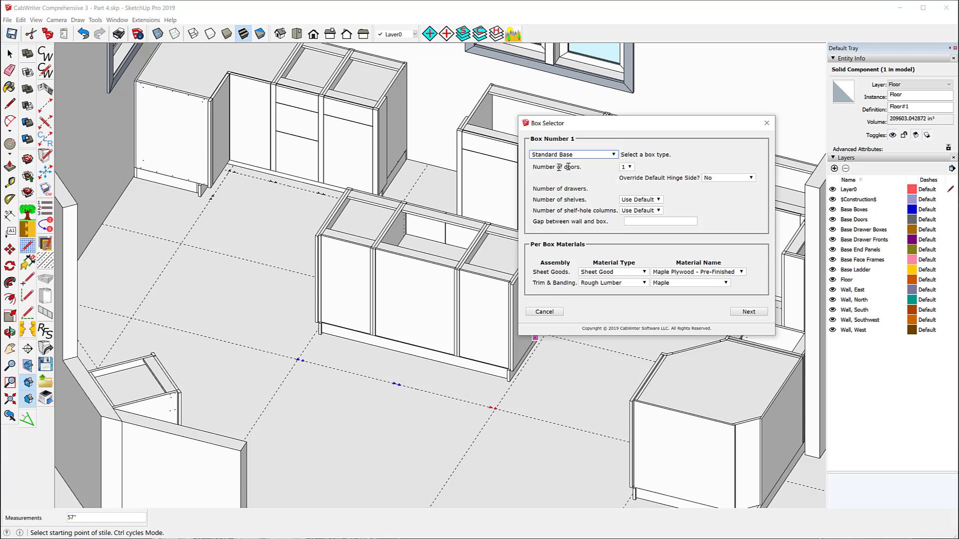
left_click(630, 167)
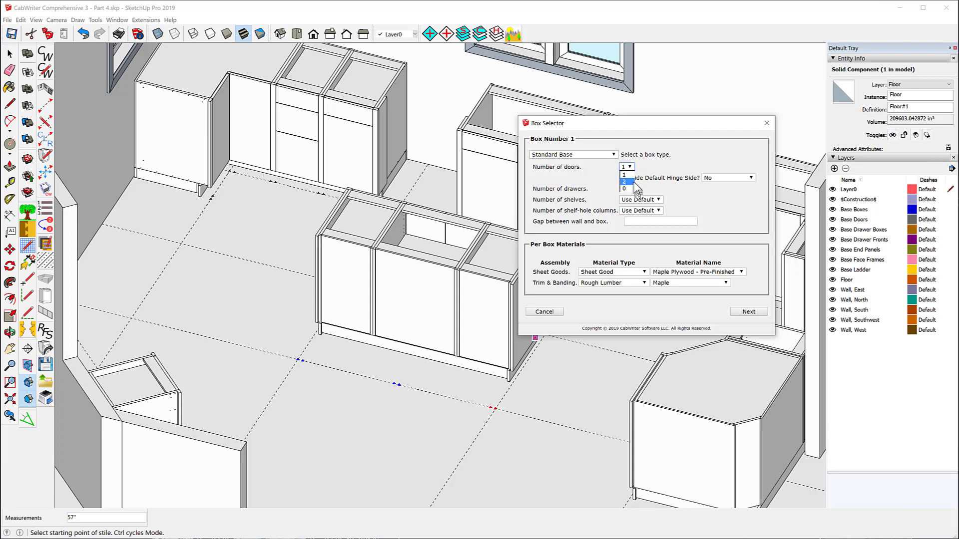
left_click(629, 181)
left_click(740, 313)
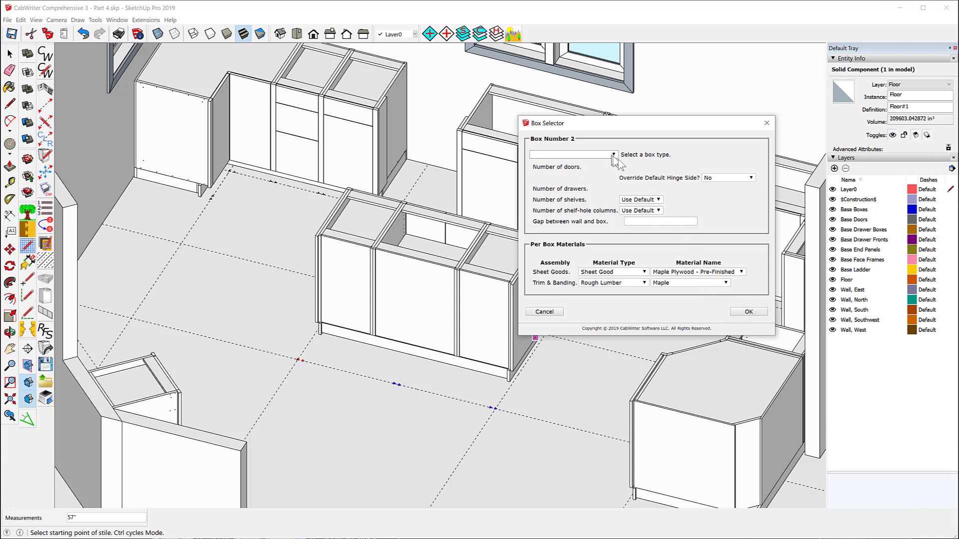
Step: Define box 2 as a Standard Base with 2 doors and draw the breakfast-side cabinet
left_click(615, 155)
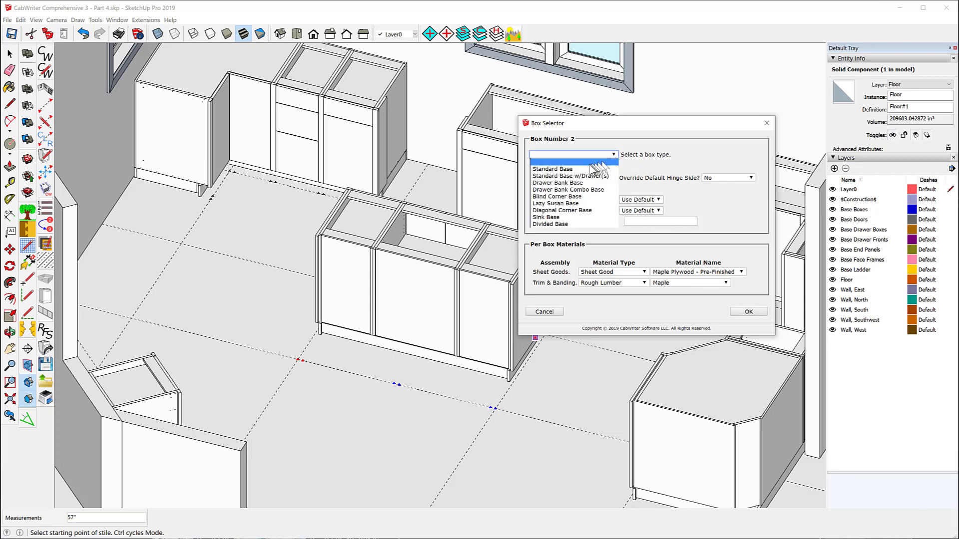
left_click(585, 169)
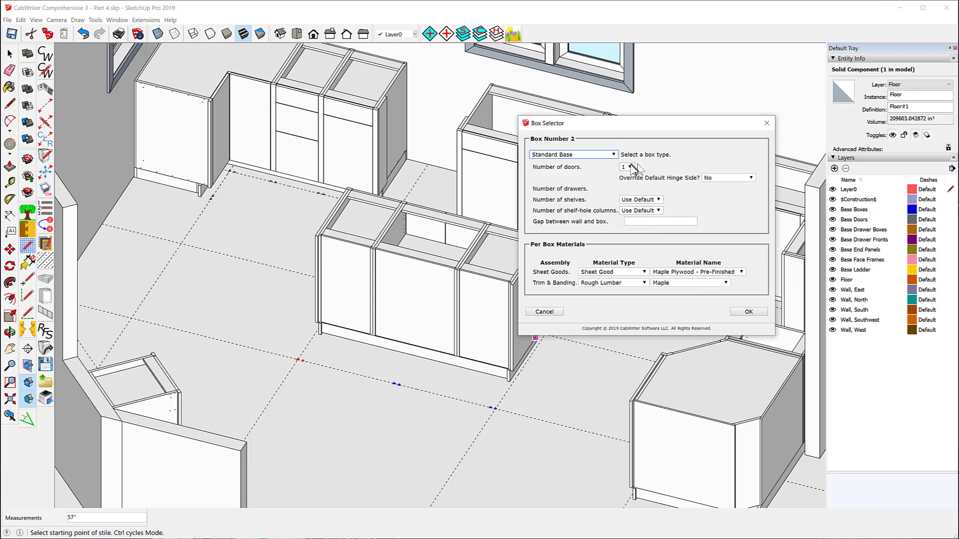
left_click(630, 167)
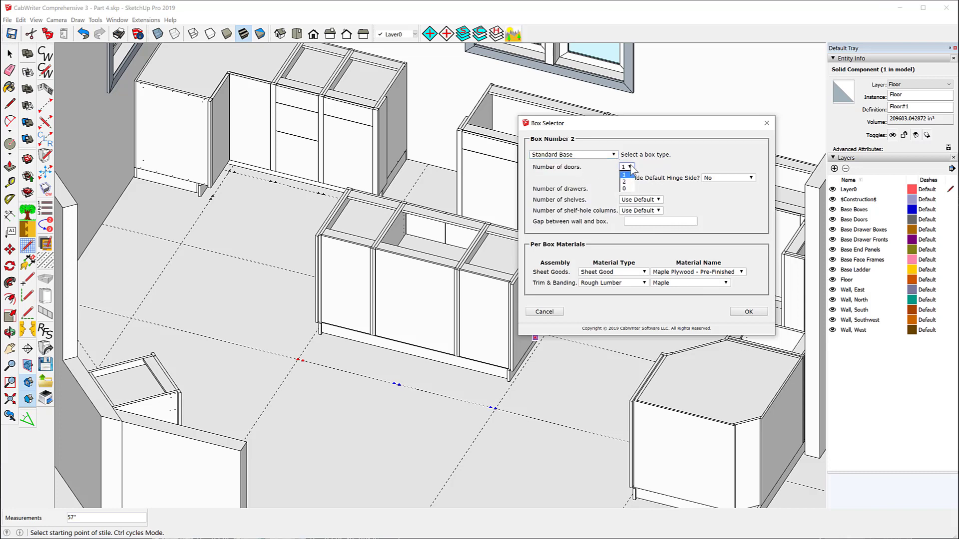
left_click(625, 188)
left_click(749, 312)
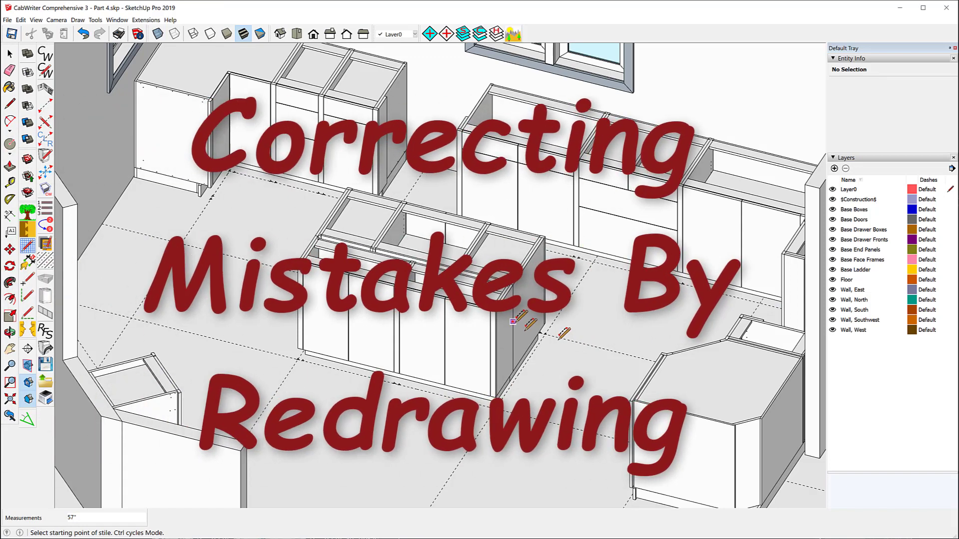
Step: Measure the height of the new breakfast-side cabinet from the floor guide up to its top corner
left_click(10, 183)
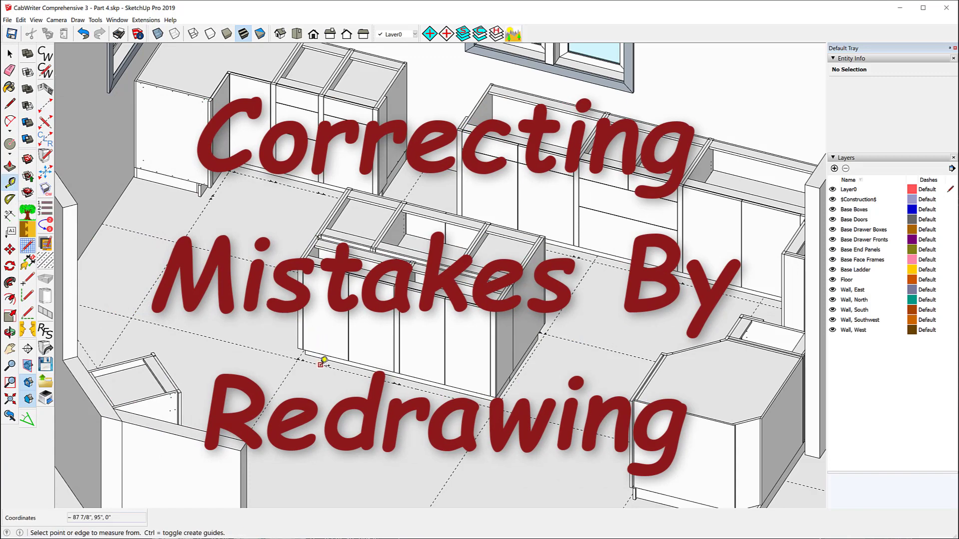
left_click(321, 364)
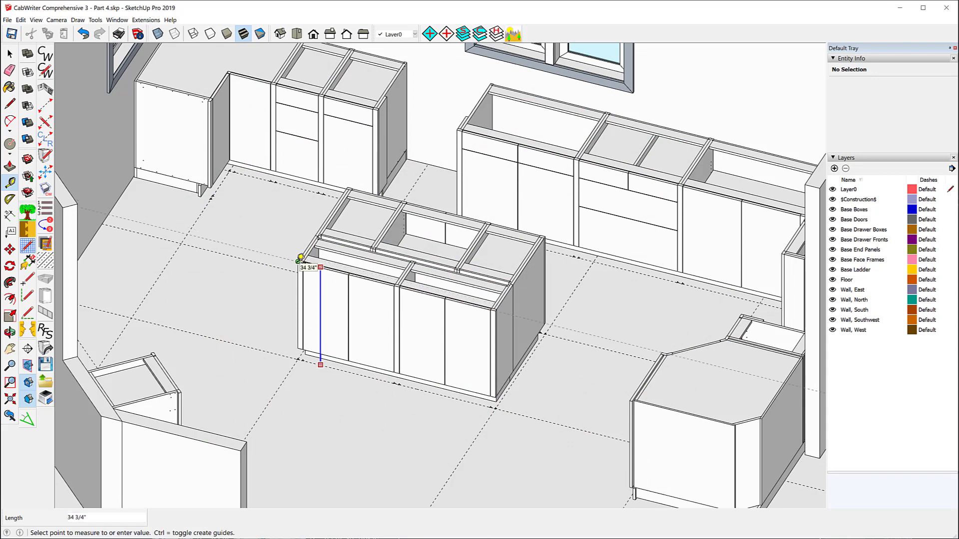
left_click(300, 257)
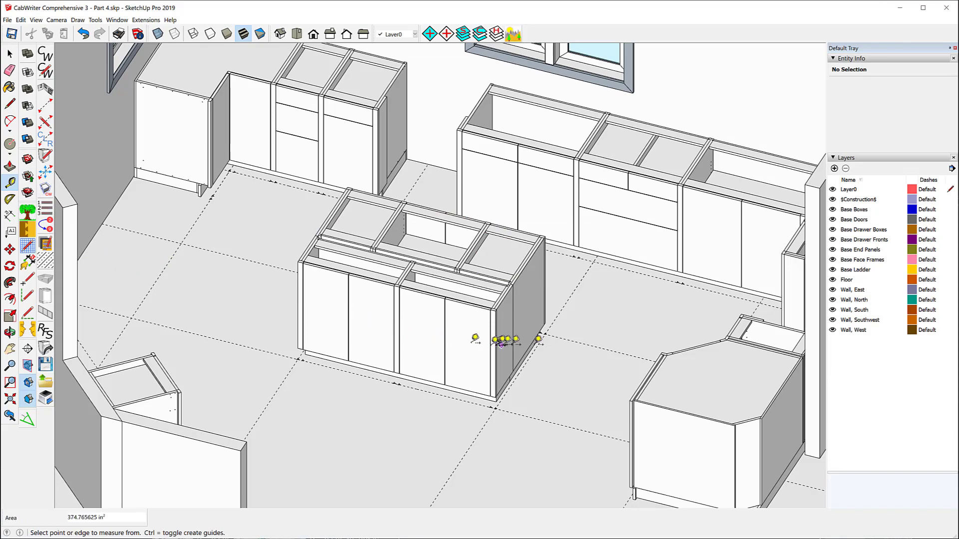
Step: Retrieve the sink-side island cabinet's defaults into the CabWriter settings, using its front stretcher as the selected part
middle_click_drag(574, 315, 421, 214)
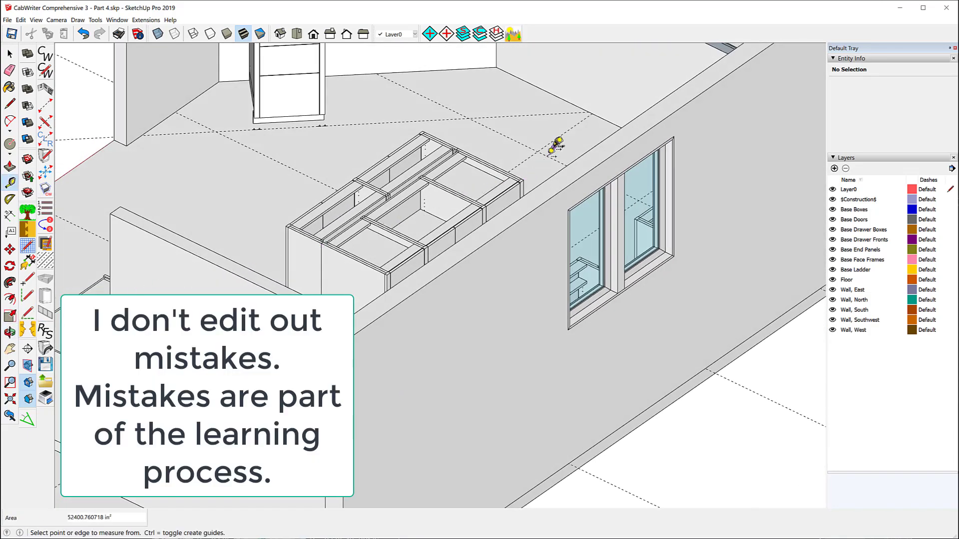
middle_click_drag(553, 145, 320, 257)
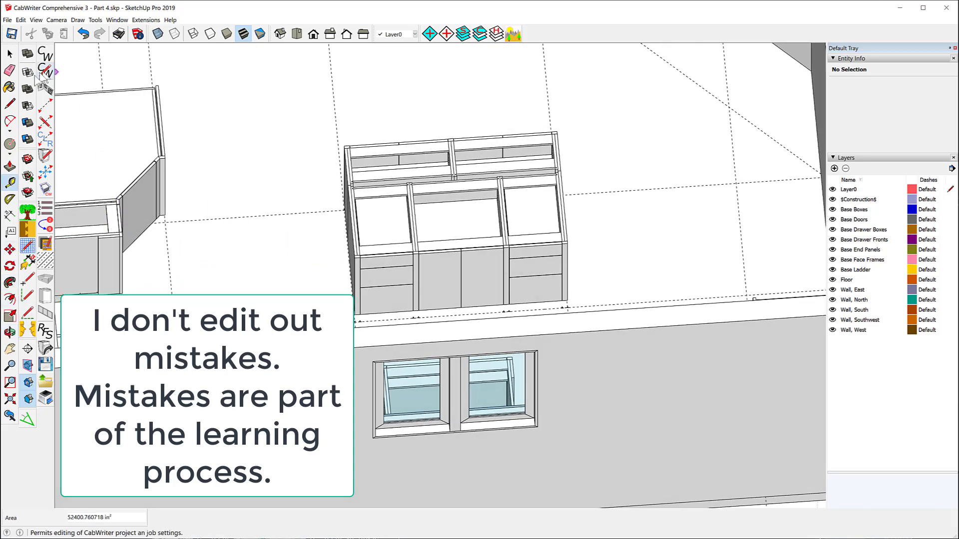
left_click(9, 53)
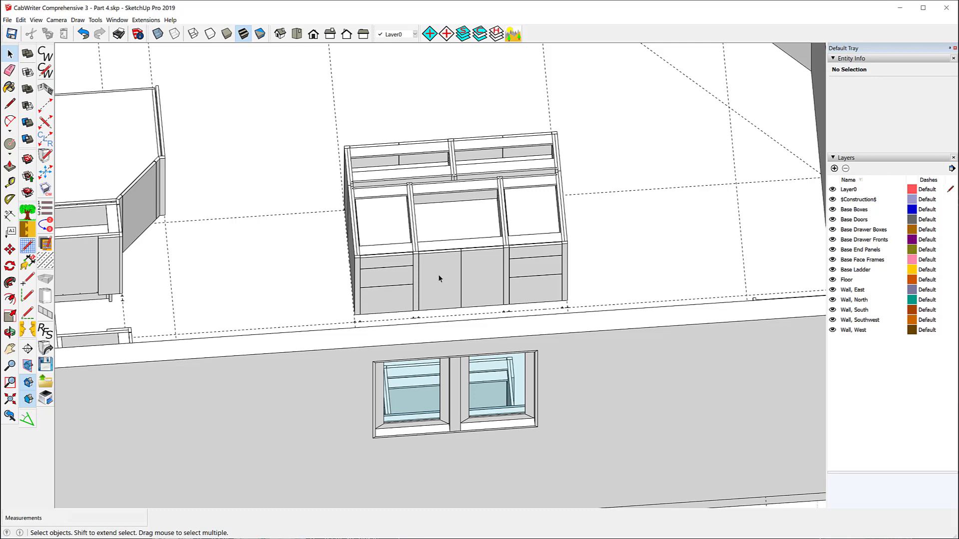
left_click(507, 254)
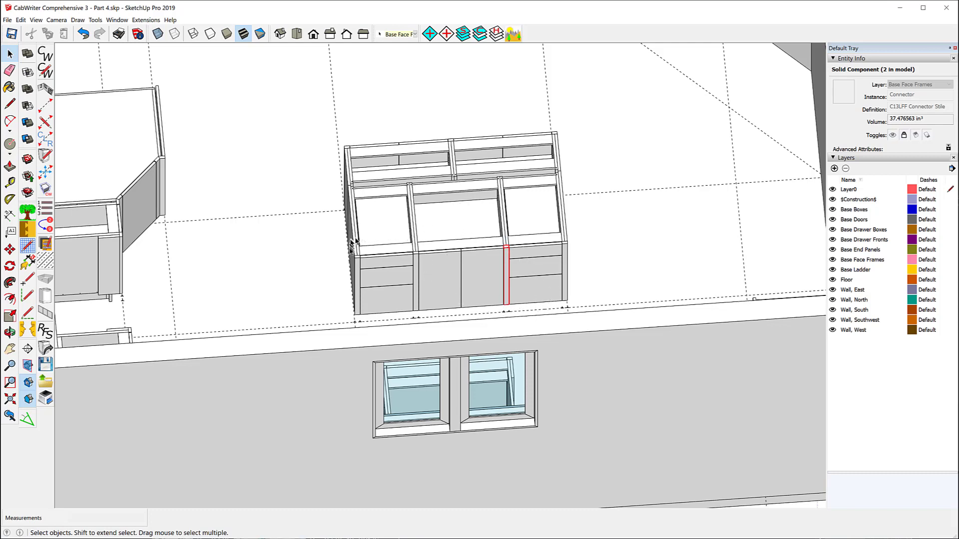
left_click(387, 251)
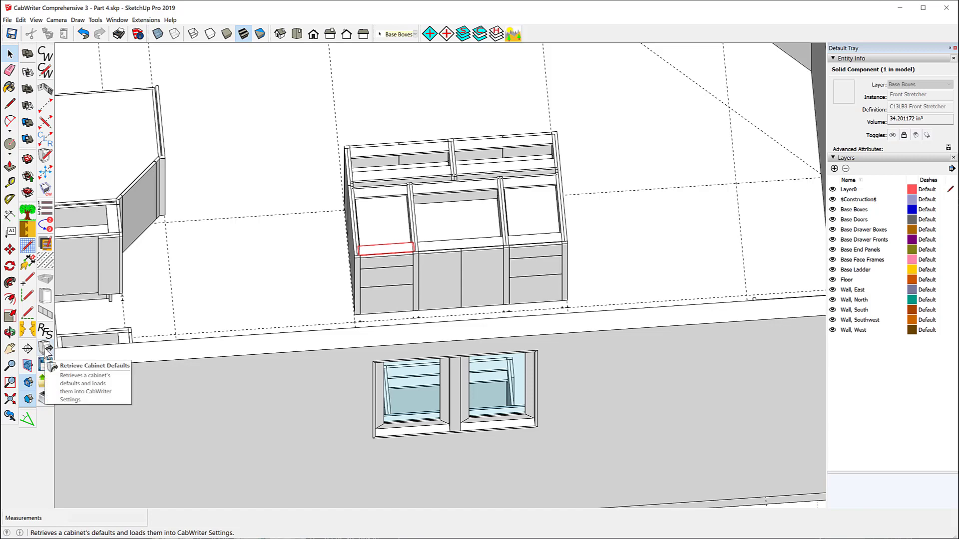
left_click(47, 349)
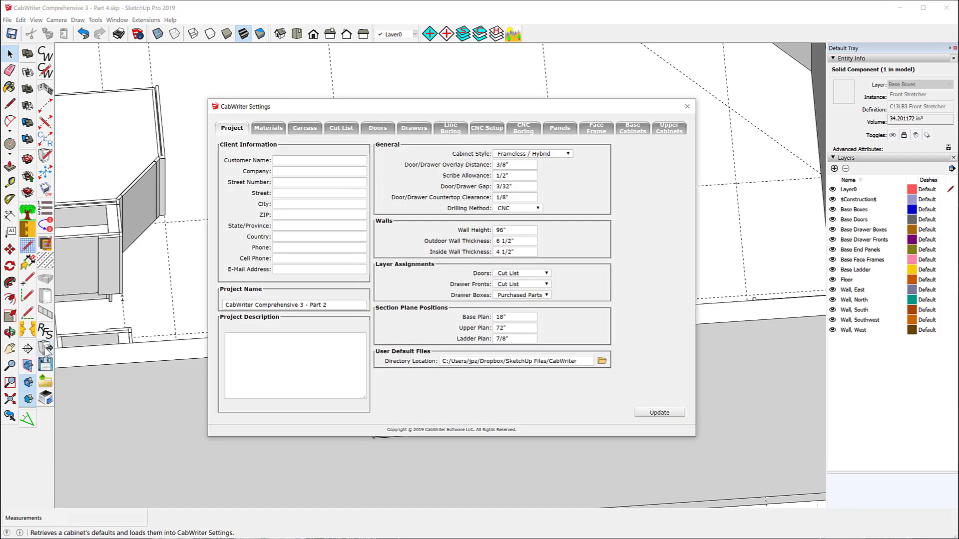
Step: Review the retrieved base cabinet, face frame and carcass settings, leaving them without updating
left_click(630, 131)
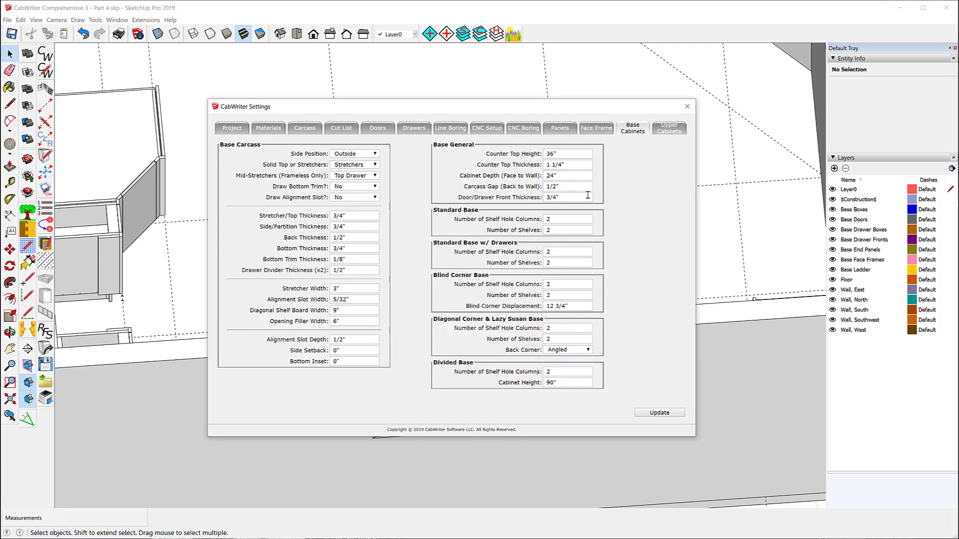
left_click(554, 154)
left_click(589, 128)
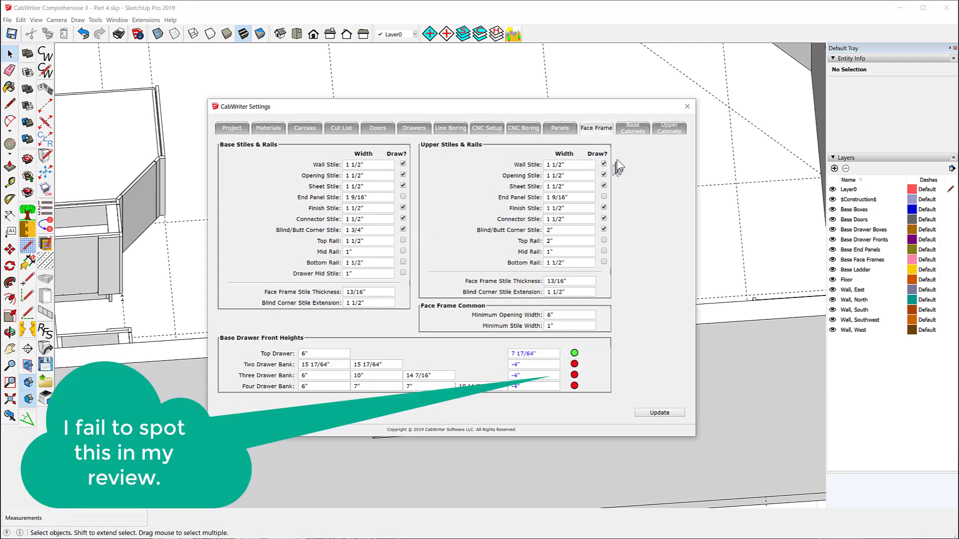
left_click(310, 132)
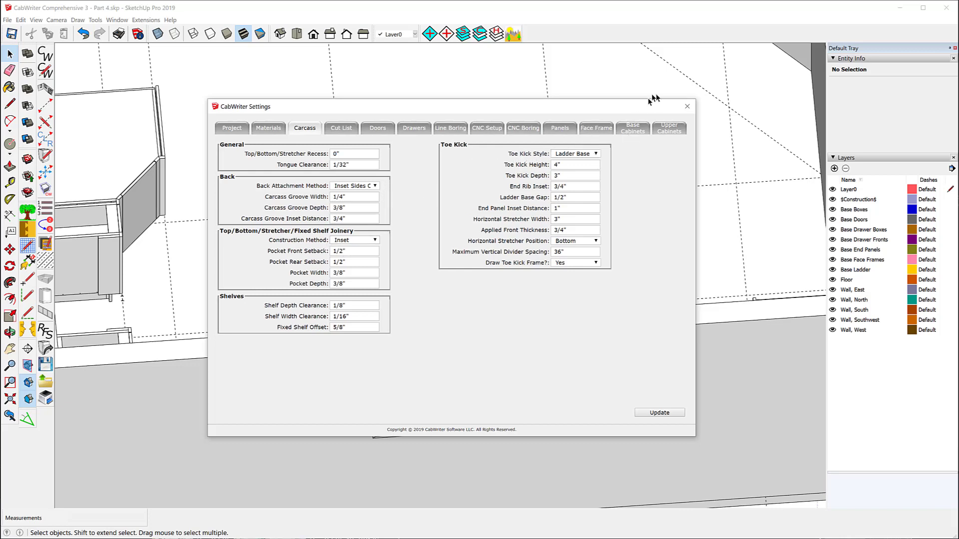
left_click(688, 107)
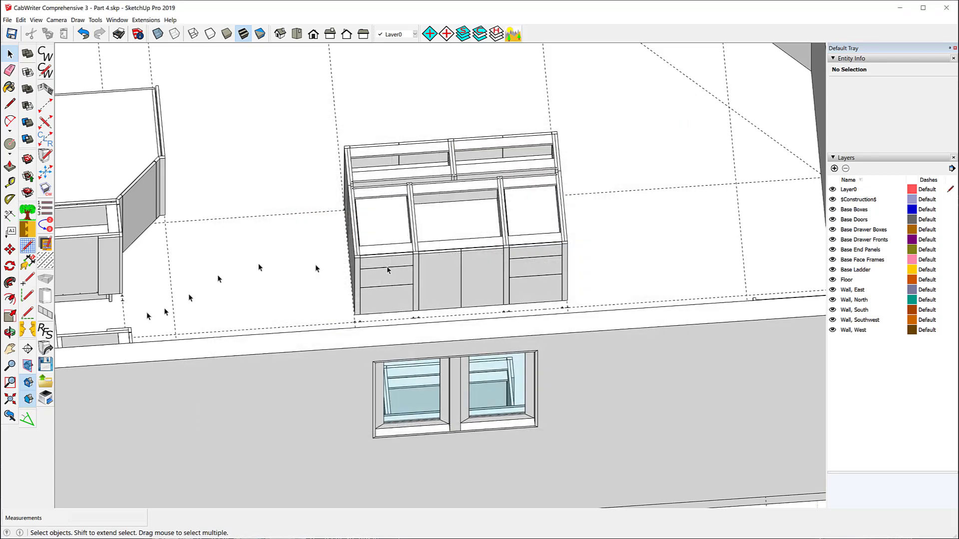
Step: Save the current CabWriter defaults as CW3C_Baking_Cabinet_Base.cwd, replacing the existing file
left_click(46, 365)
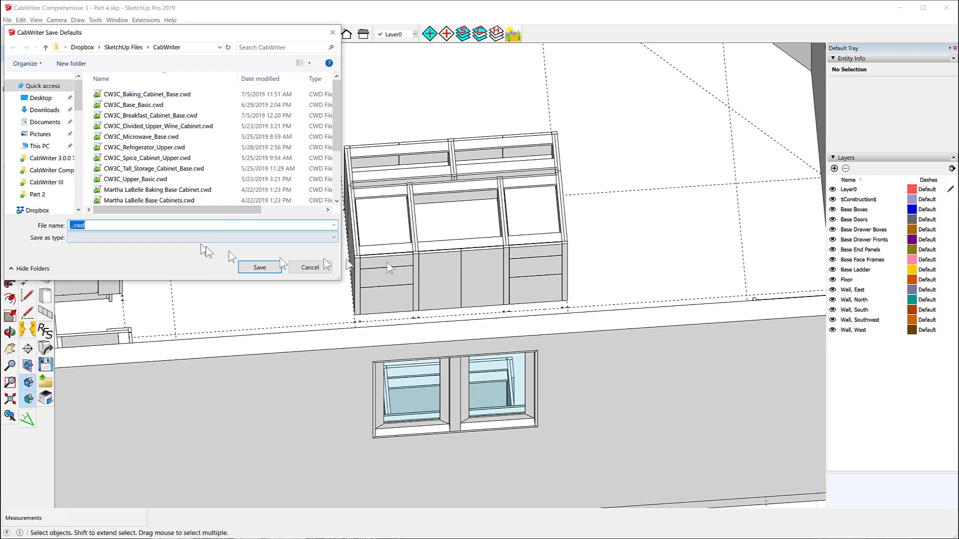
left_click(188, 98)
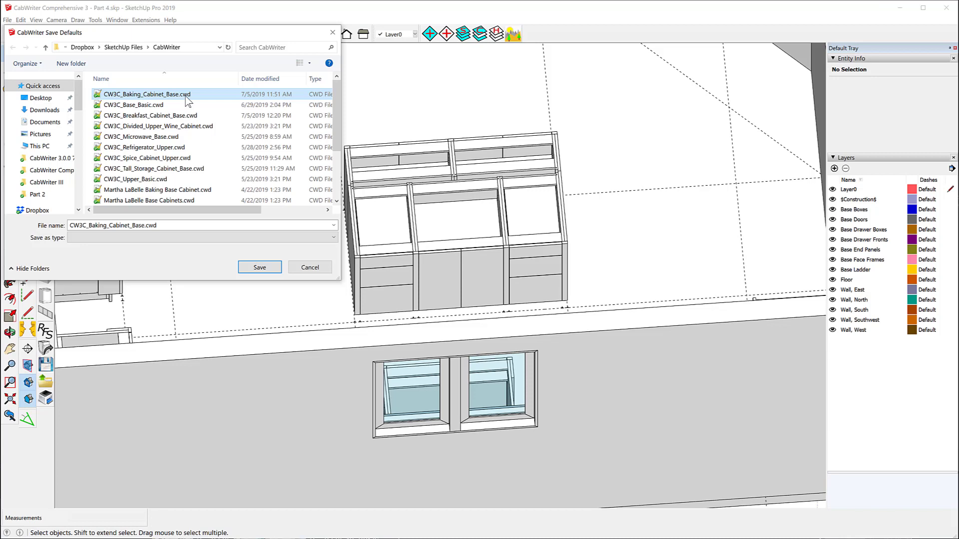
left_click(260, 268)
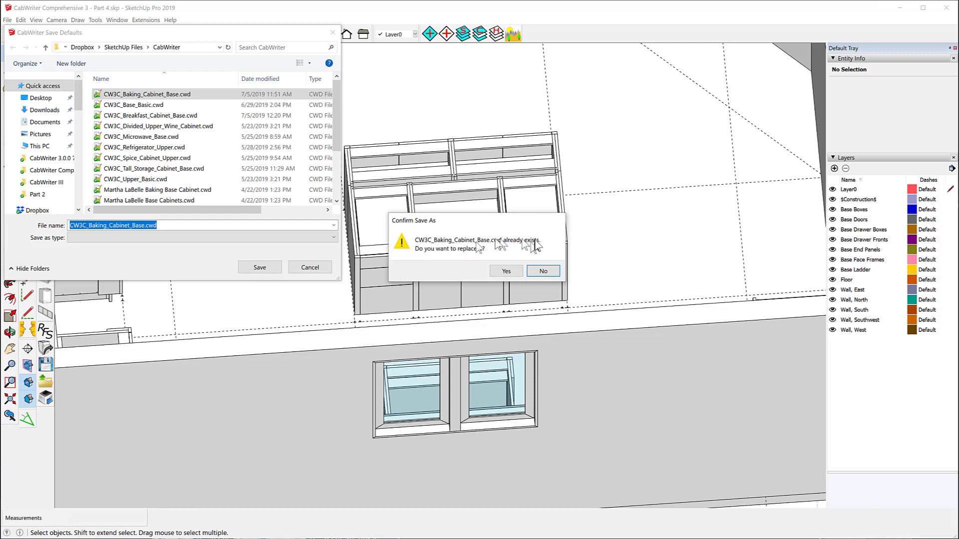
left_click(503, 275)
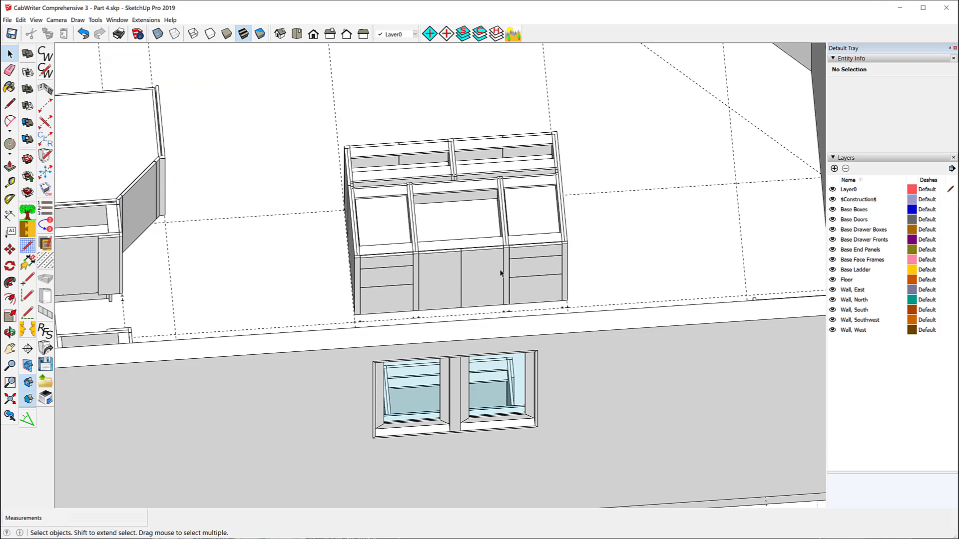
left_click(429, 280)
right_click(432, 273)
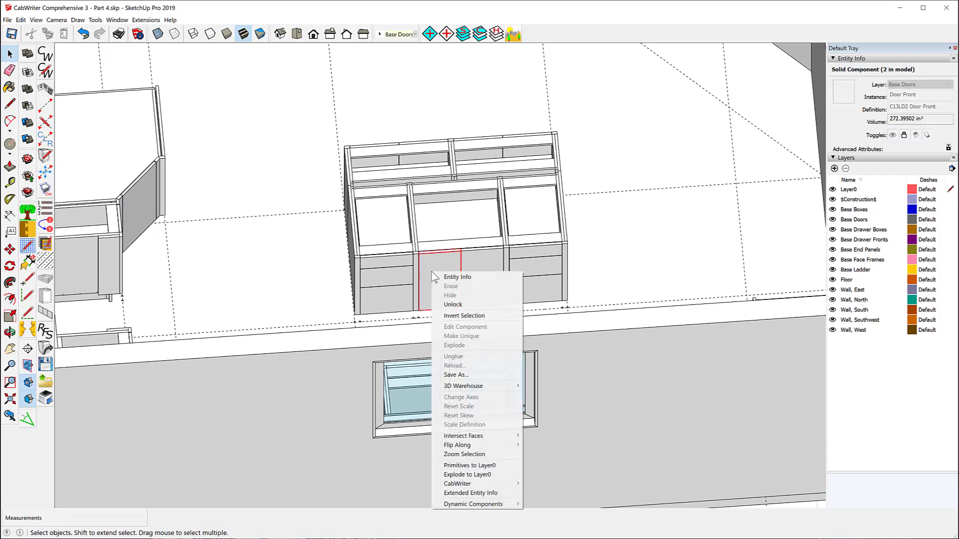
mouse_move(481, 482)
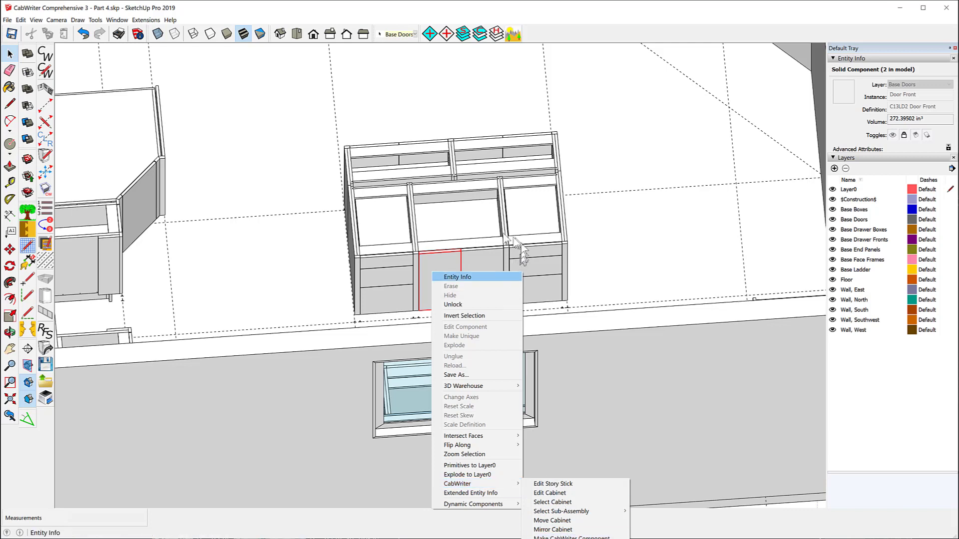
left_click(661, 180)
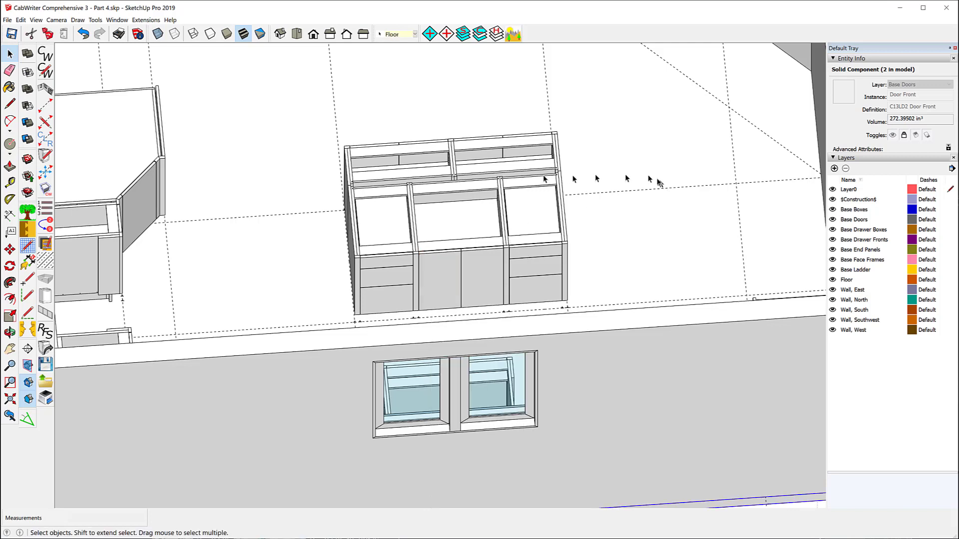
Step: Re-draw the sink-side island cabinet with the current CabWriter settings instead of its stored defaults, using its back stretcher as the selected part
left_click(382, 194)
right_click(382, 195)
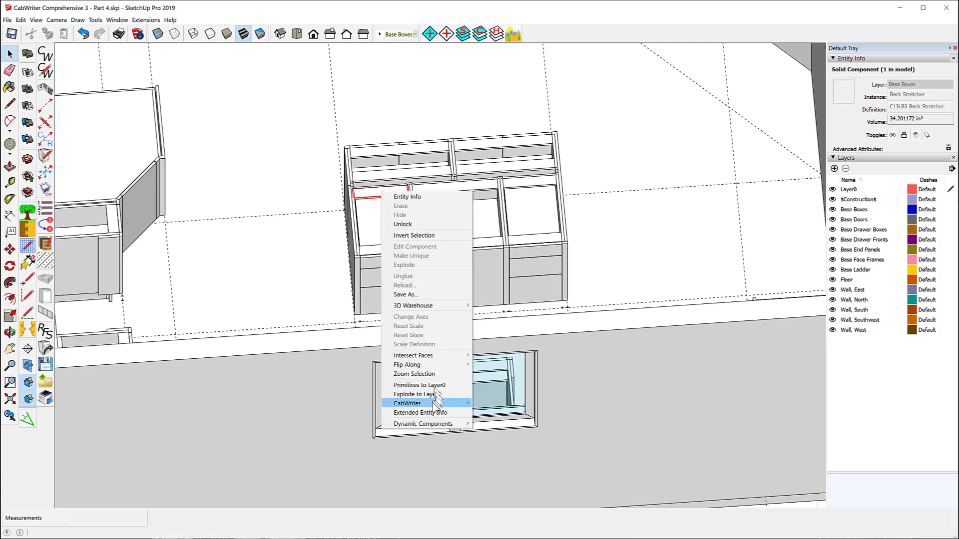
mouse_move(428, 407)
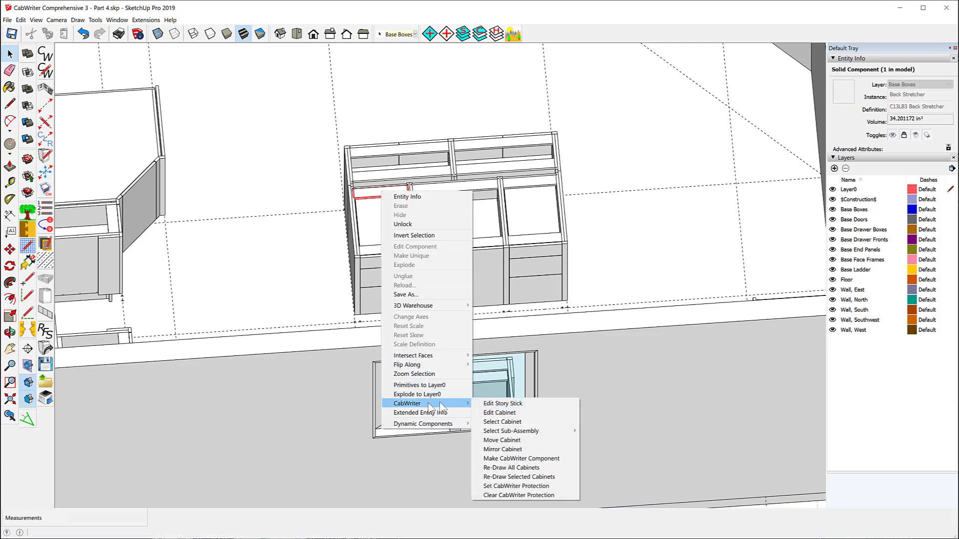
left_click(498, 477)
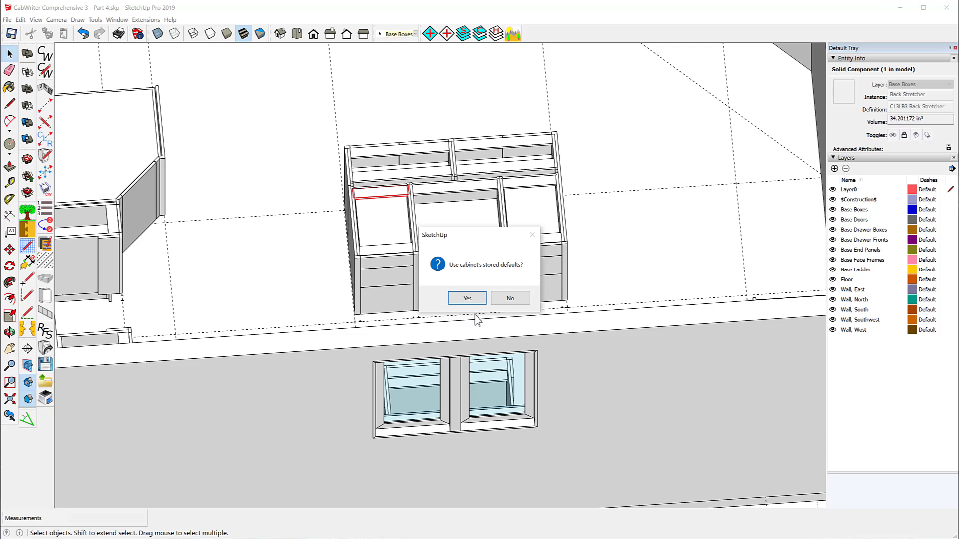
left_click(512, 298)
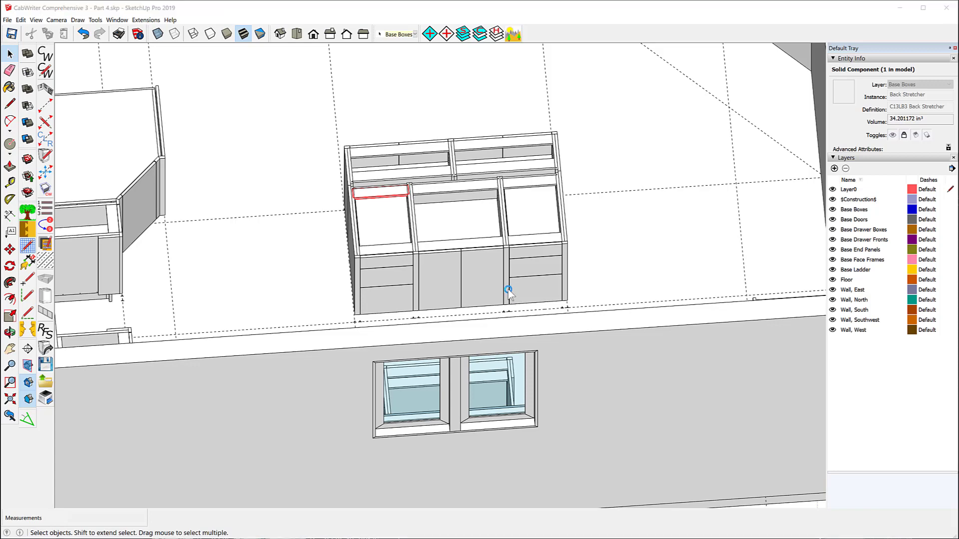
left_click(522, 299)
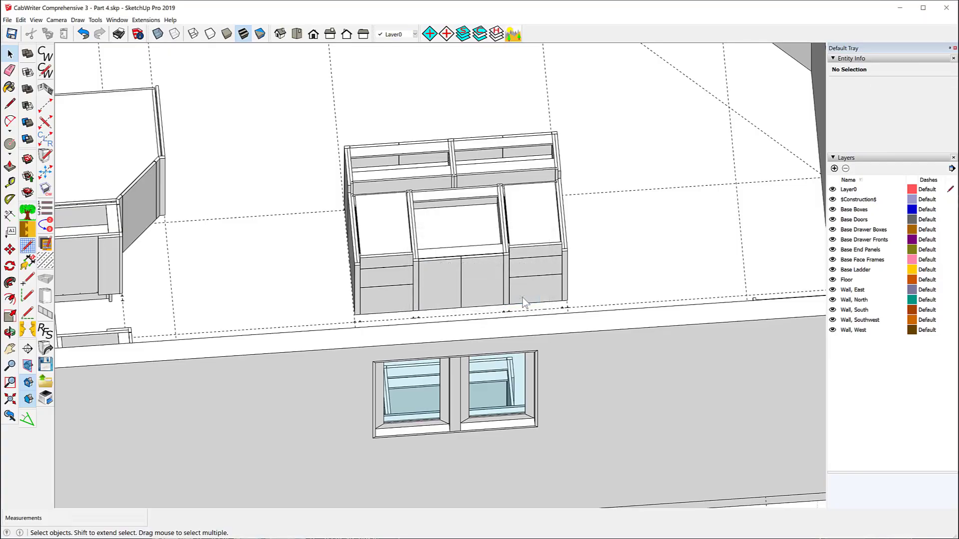
Step: Retrieve the redrawn sink-side cabinet's defaults into the CabWriter settings, using an upper drawer front as the selected part
middle_click_drag(330, 239, 234, 211)
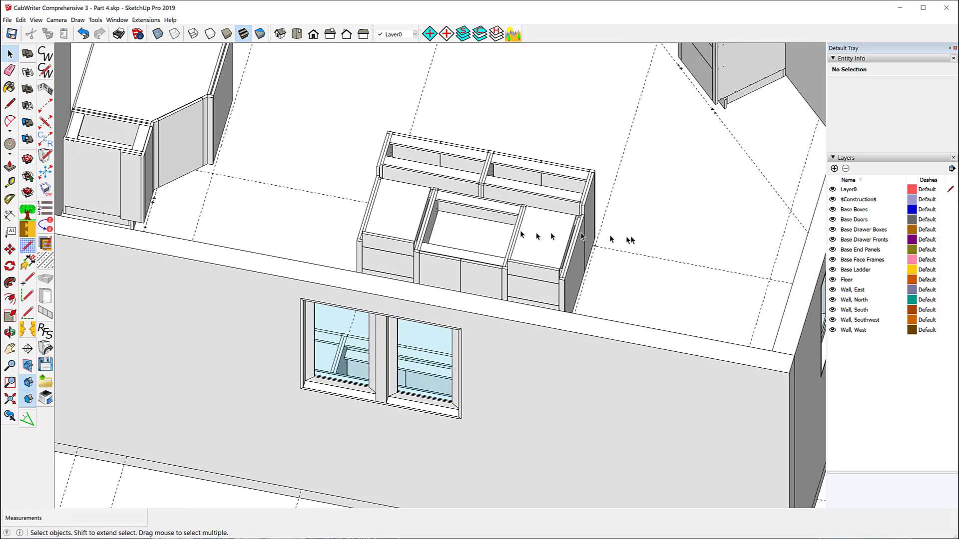
middle_click_drag(584, 238, 434, 251)
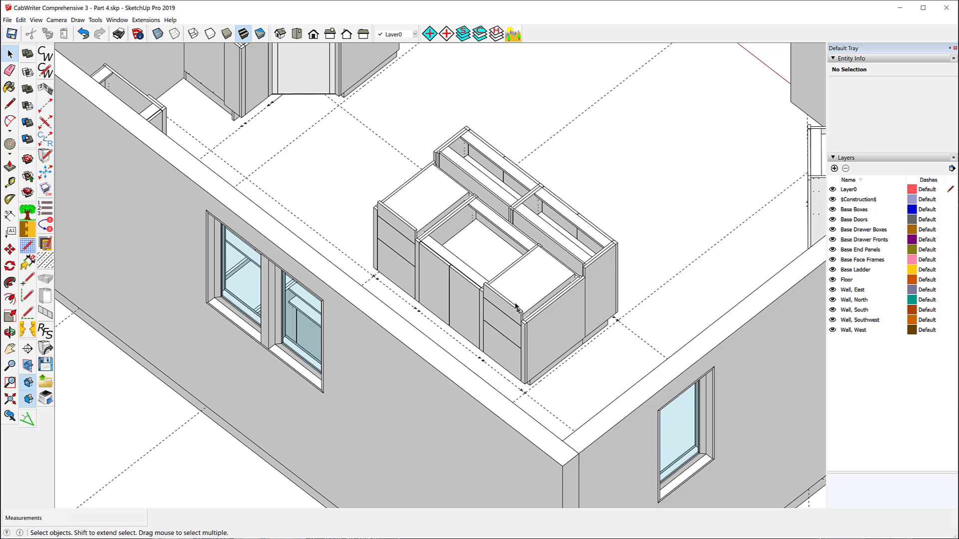
left_click(402, 227)
left_click(47, 349)
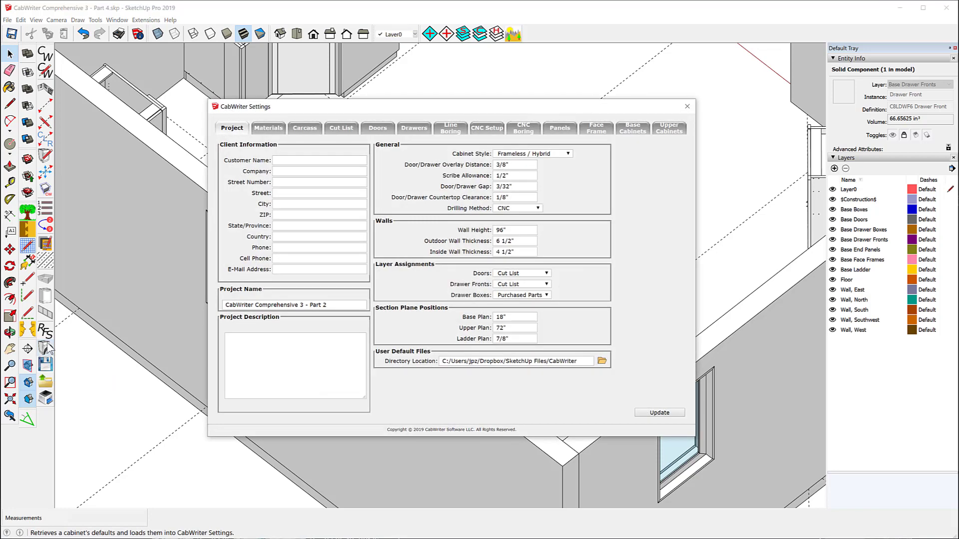
Step: Set both two-drawer bank front heights to 13 17/64" and the three-drawer bank's second and third fronts to 8" and 12 7/16"
left_click(595, 131)
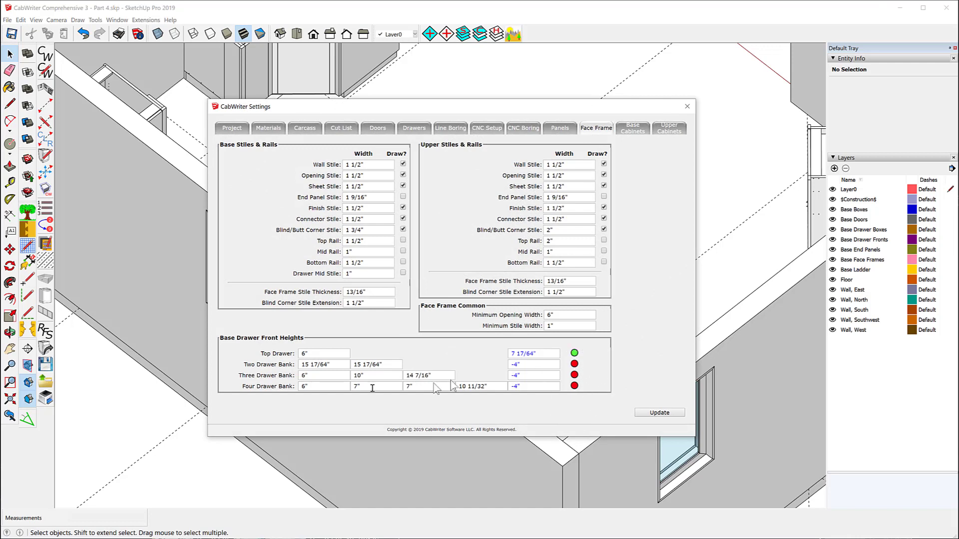
left_click(310, 365)
key("BackSpace")
type("3")
left_click(365, 365)
key("BackSpace")
type("3")
left_click(361, 375)
Step: Set the four-drawer bank's second and third front heights to 6" and the last to 8 11/32", and update the settings
left_click(358, 387)
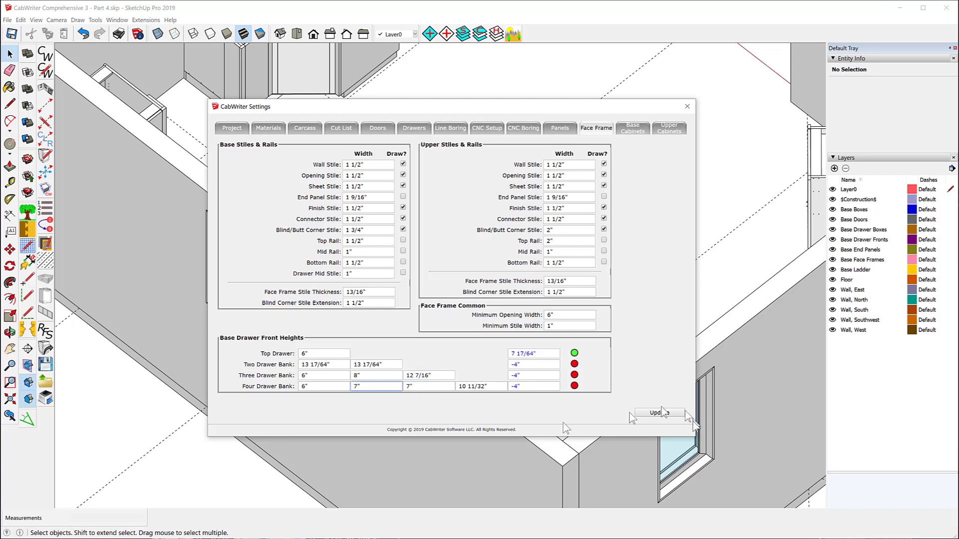
type("6")
left_click(411, 387)
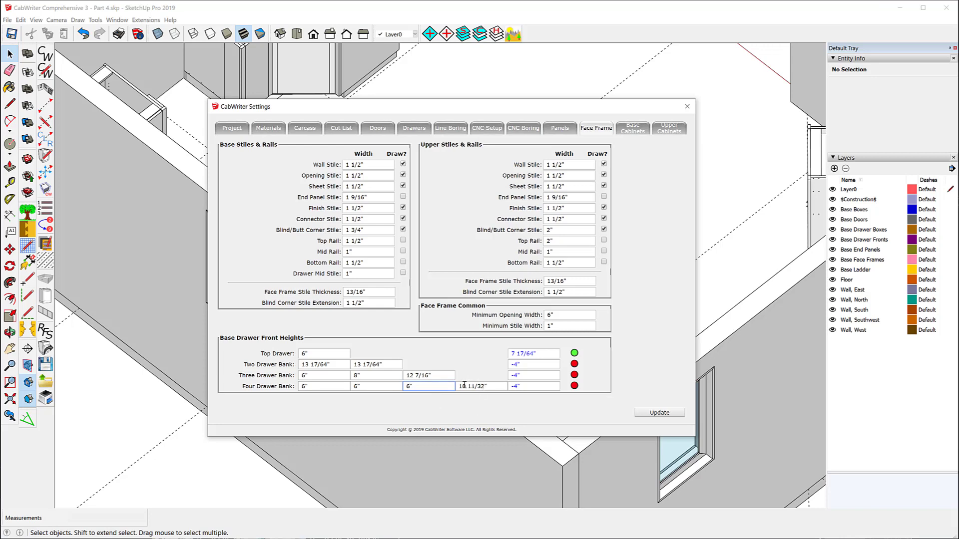
left_click(463, 385)
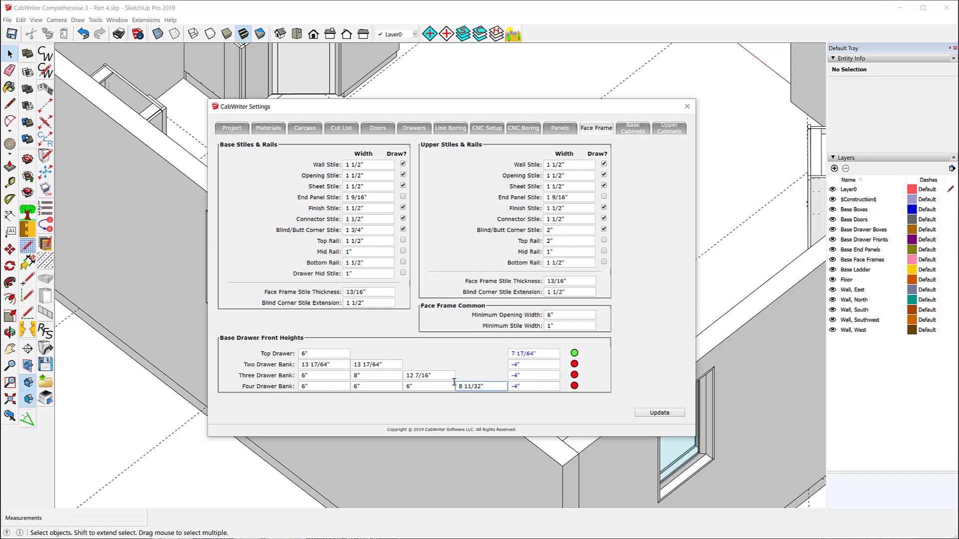
left_click(649, 413)
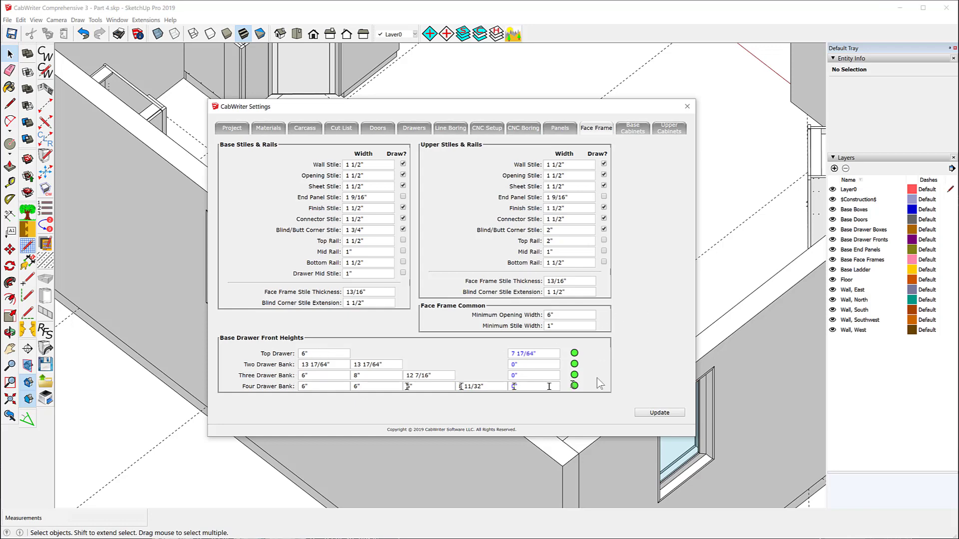
left_click(688, 106)
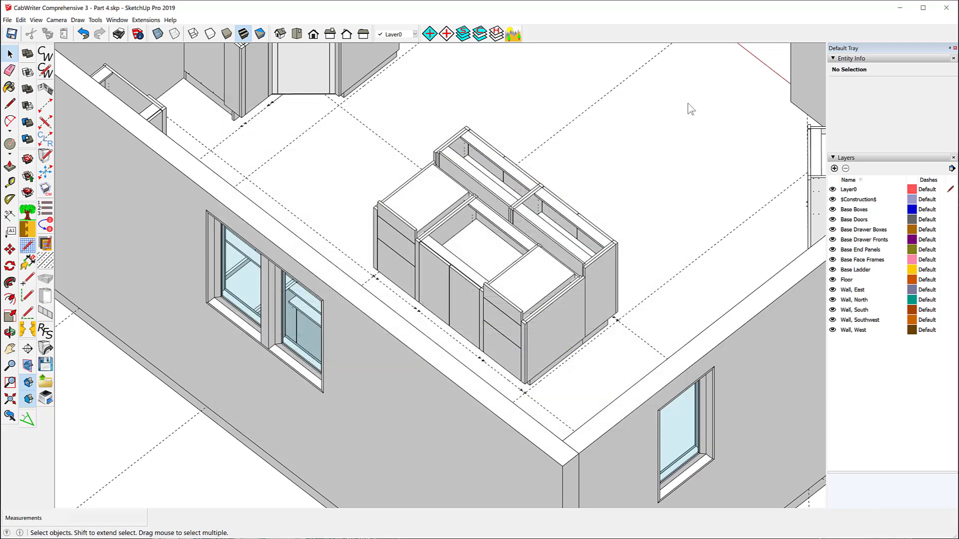
Step: Overwrite CW3C_Baking_Cabinet_Base.cwd with the CabWriter defaults containing the corrected drawer front heights
left_click(44, 368)
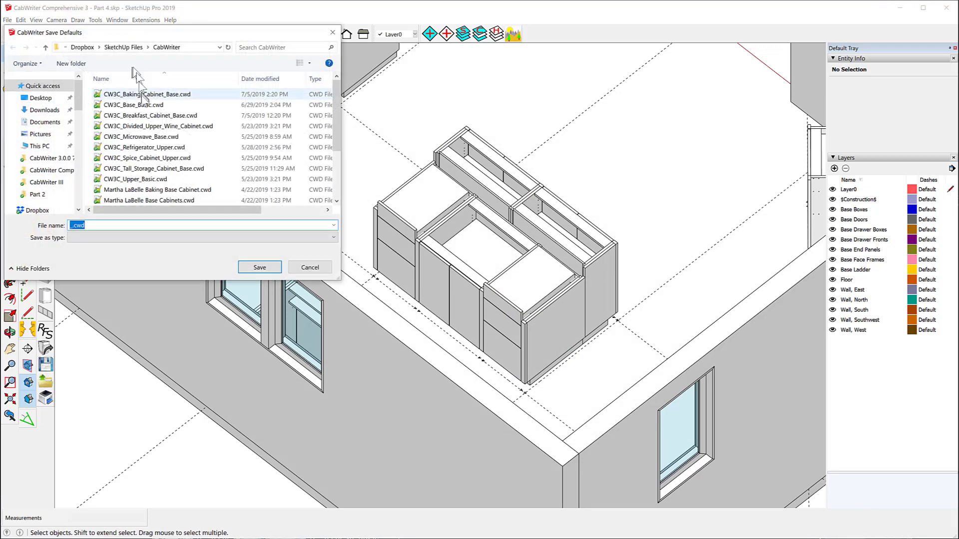
left_click(156, 97)
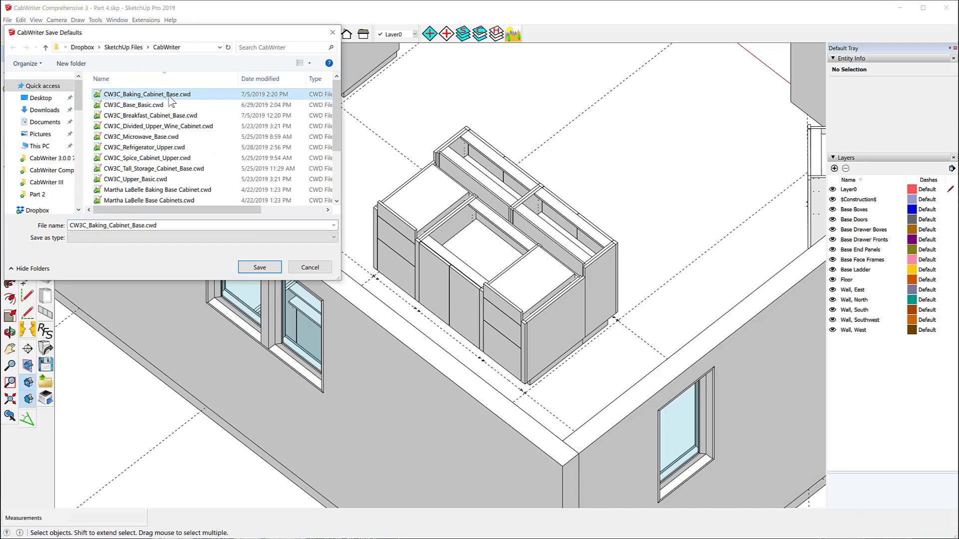
left_click(260, 267)
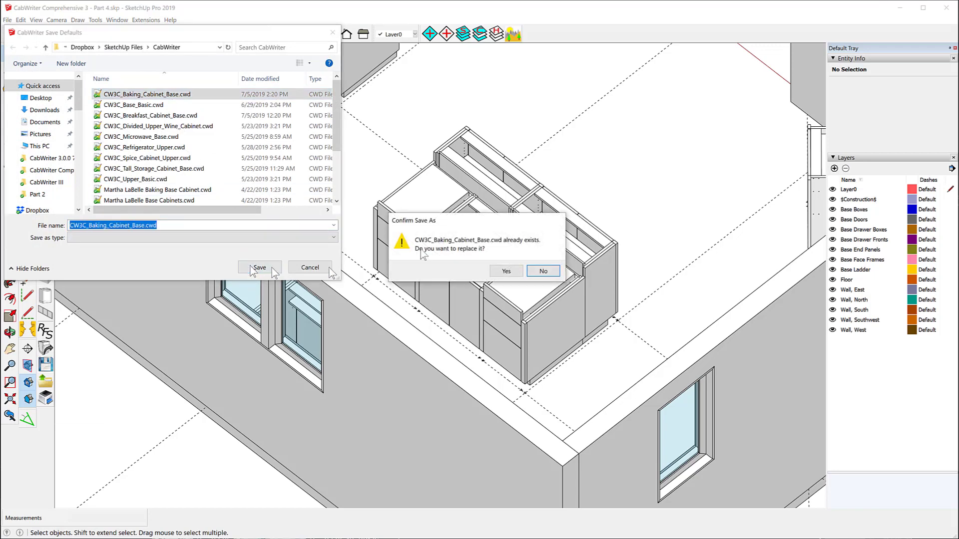
left_click(511, 273)
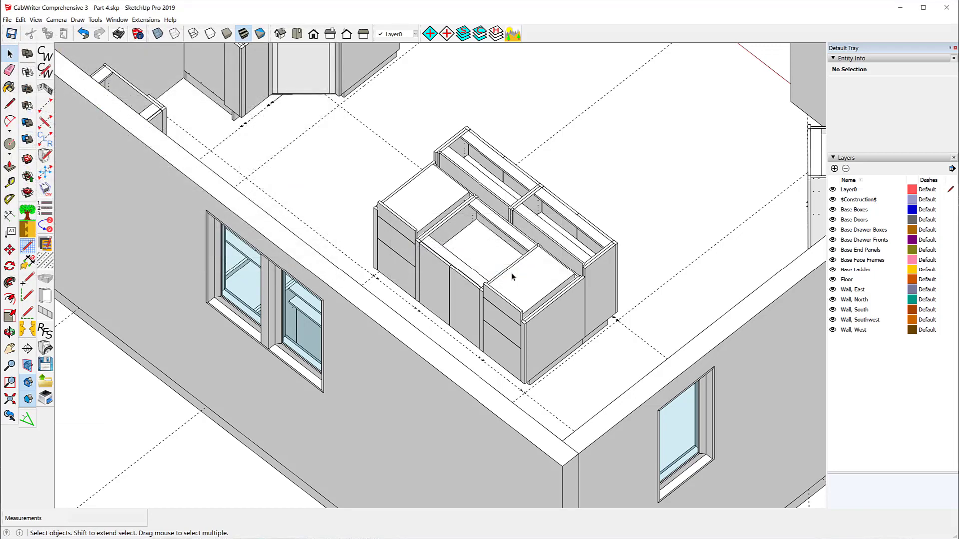
Step: Re-draw the sink-side cabinet with the corrected drawer front heights, declining its stored defaults
left_click(501, 305)
right_click(501, 306)
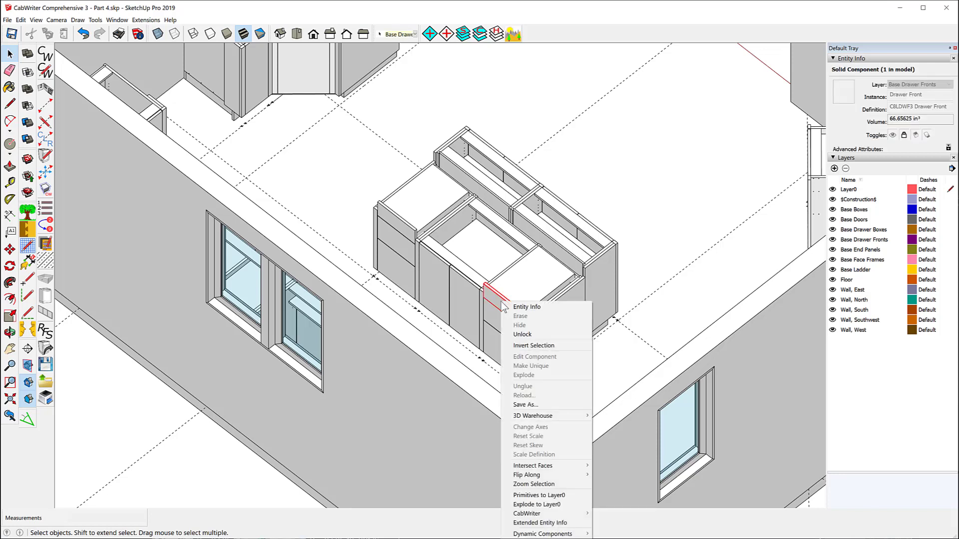
mouse_move(569, 514)
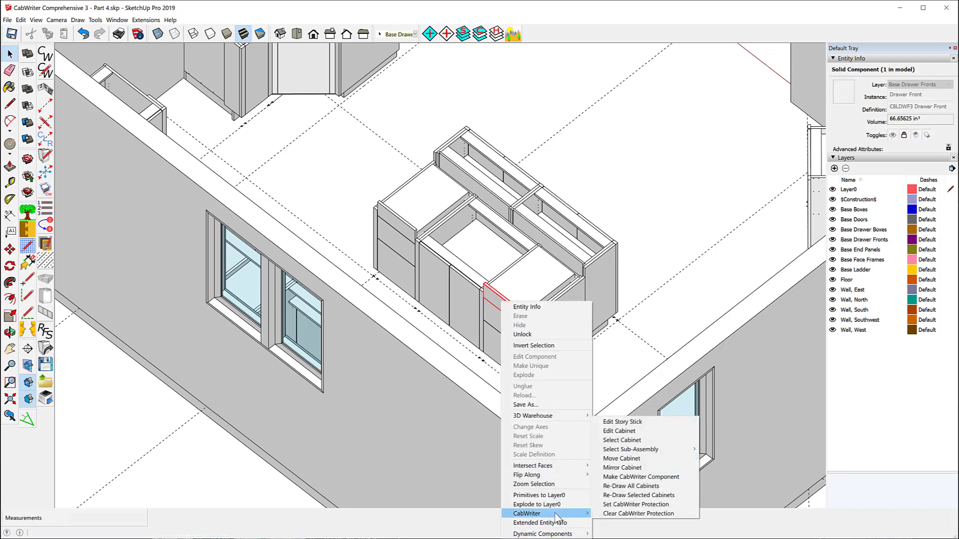
left_click(655, 495)
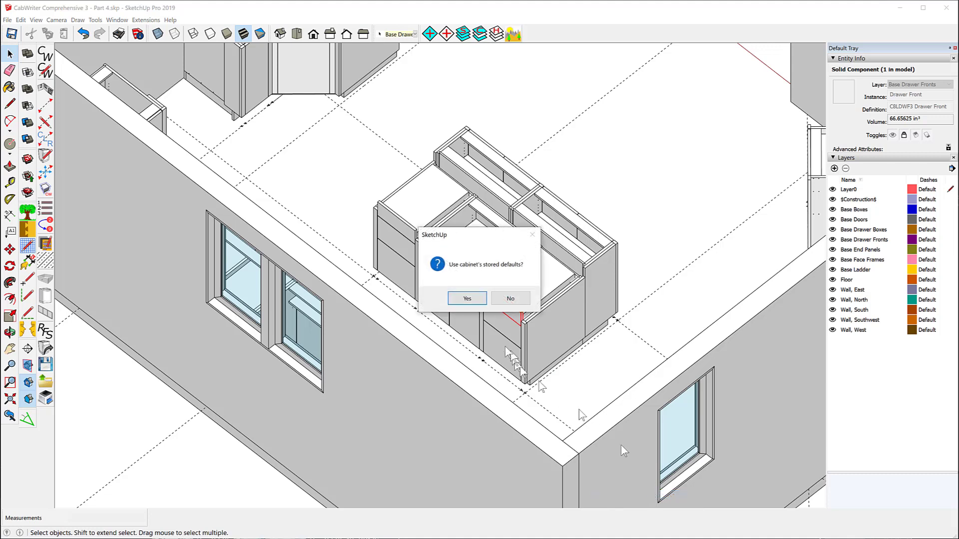
left_click(508, 298)
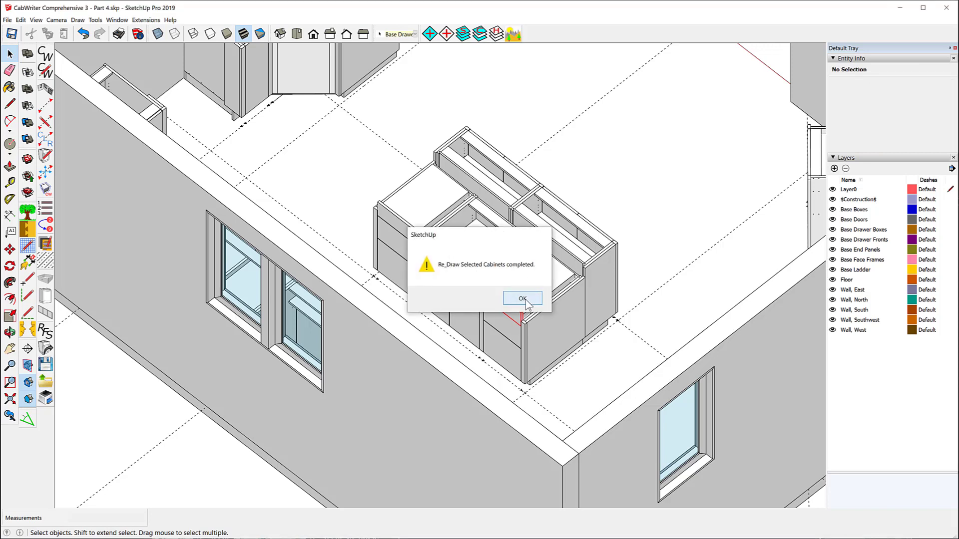
left_click(525, 298)
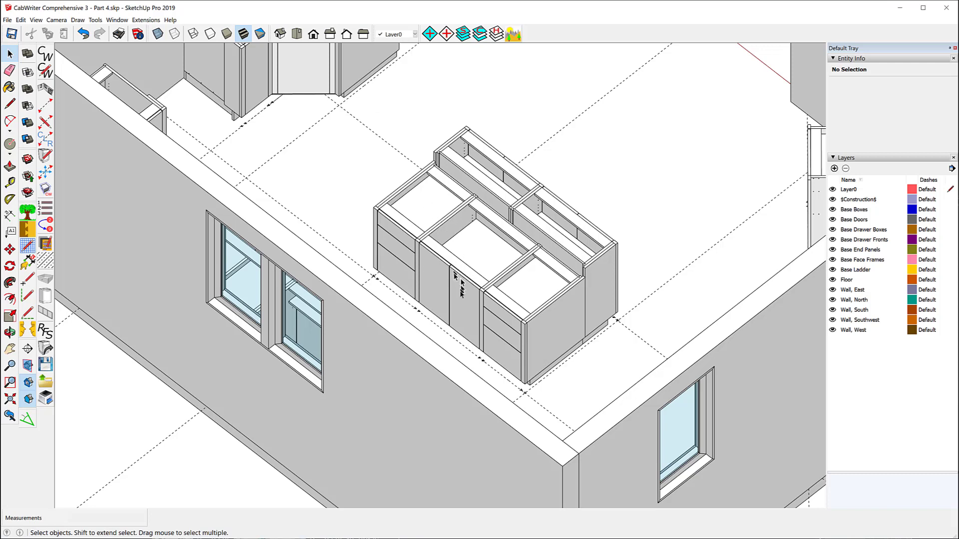
Step: Re-number the sink-side island cabinet as cabinet 13
left_click(460, 294)
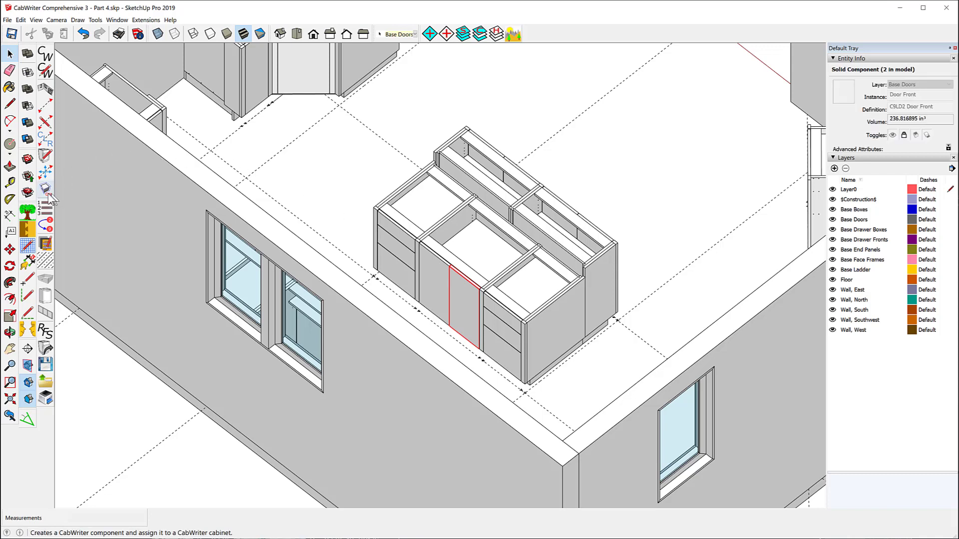
left_click(45, 225)
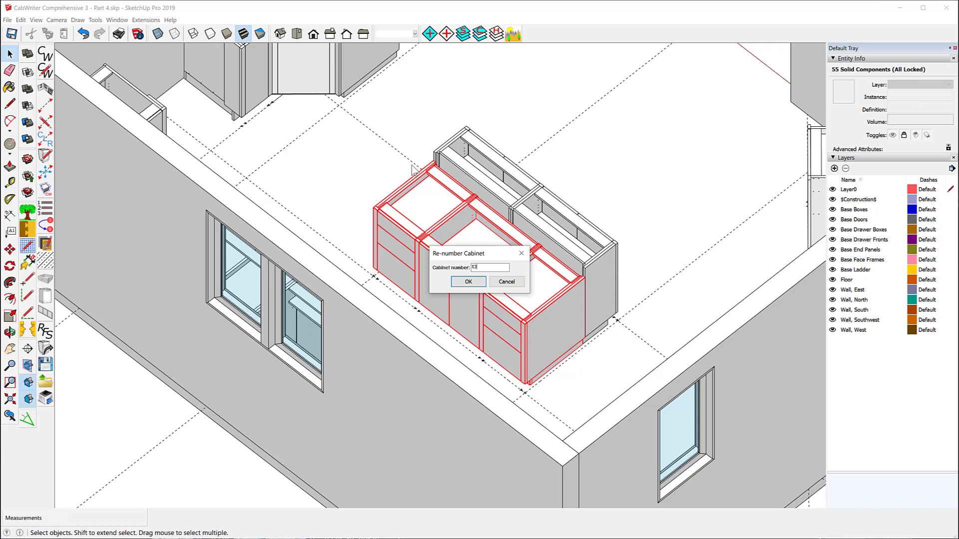
left_click(468, 282)
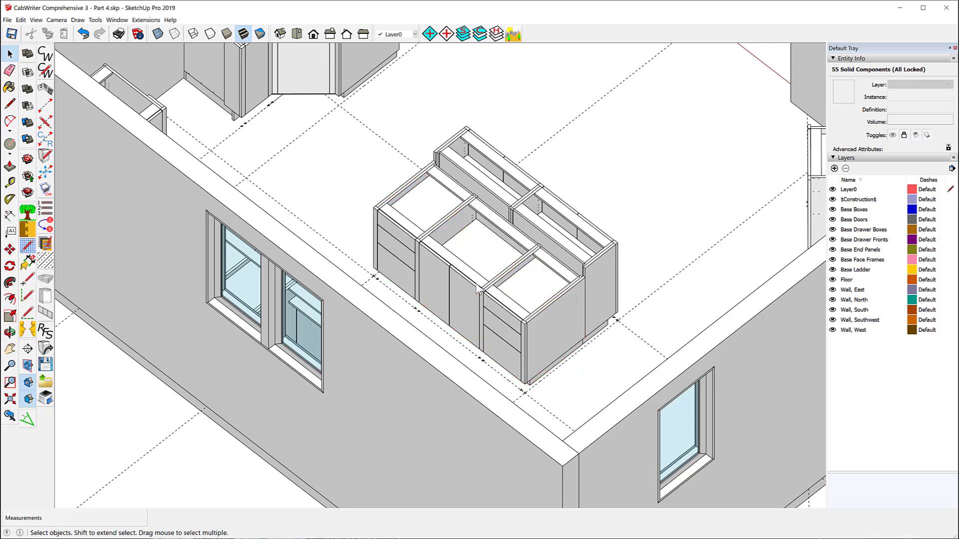
Step: Re-number the breakfast-side island base cabinet
left_click(493, 189)
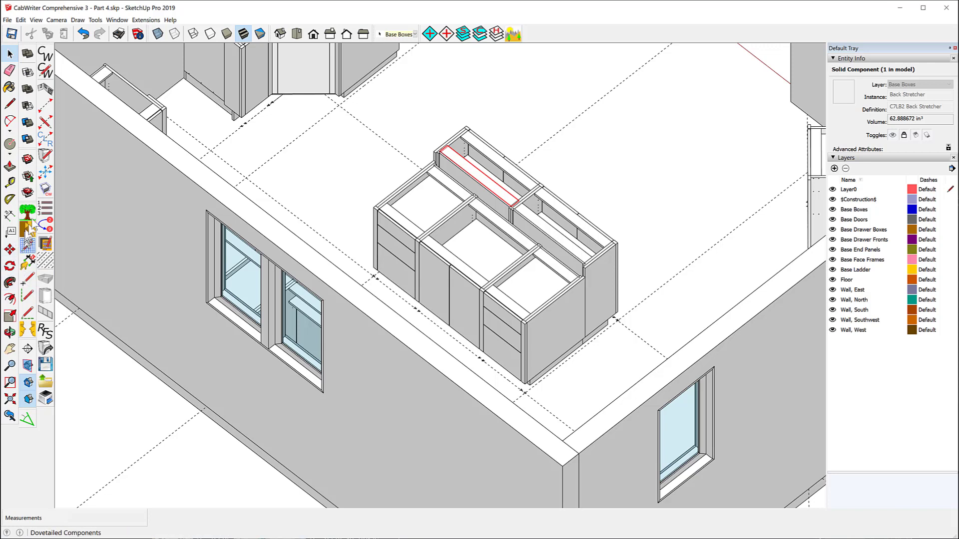
left_click(46, 225)
left_click(484, 202)
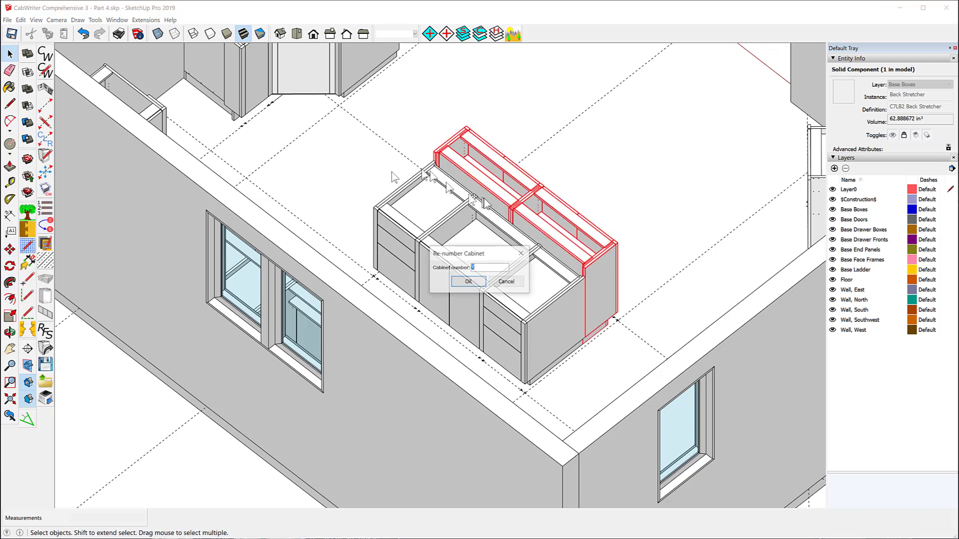
left_click(474, 283)
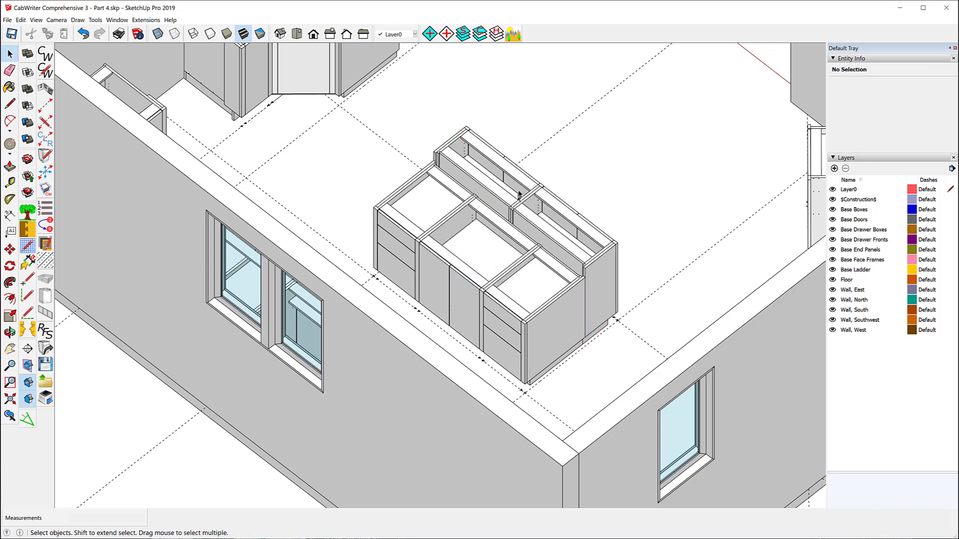
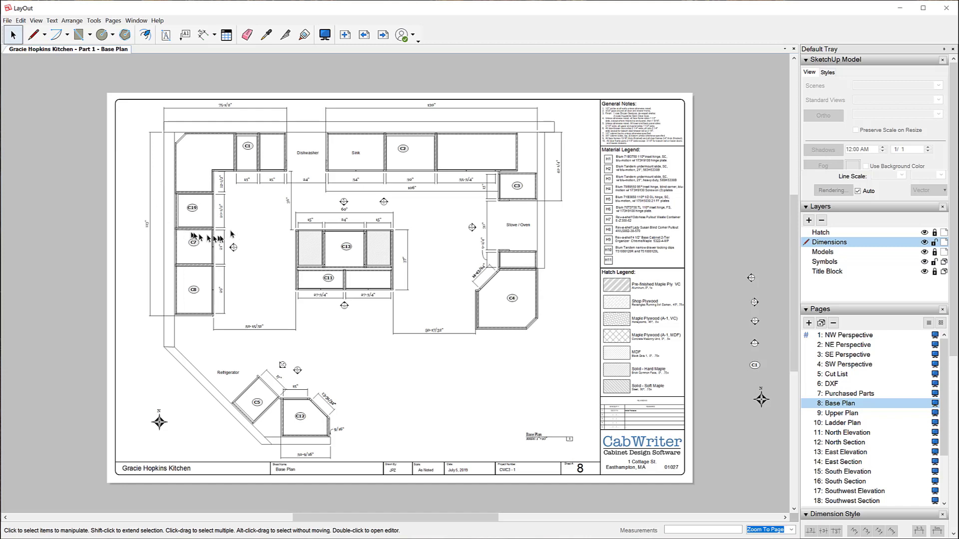
Step: In LayOut, examine the west-wall cabinet dimensions around C19 on the Base Plan page
scroll(181, 204, "up", 4)
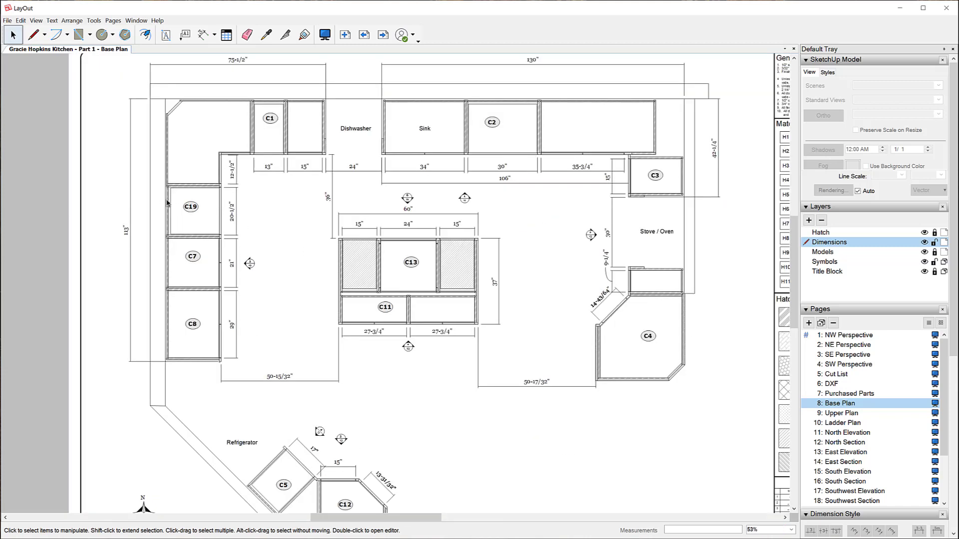
scroll(167, 209, "up", 2)
scroll(168, 209, "up", 2)
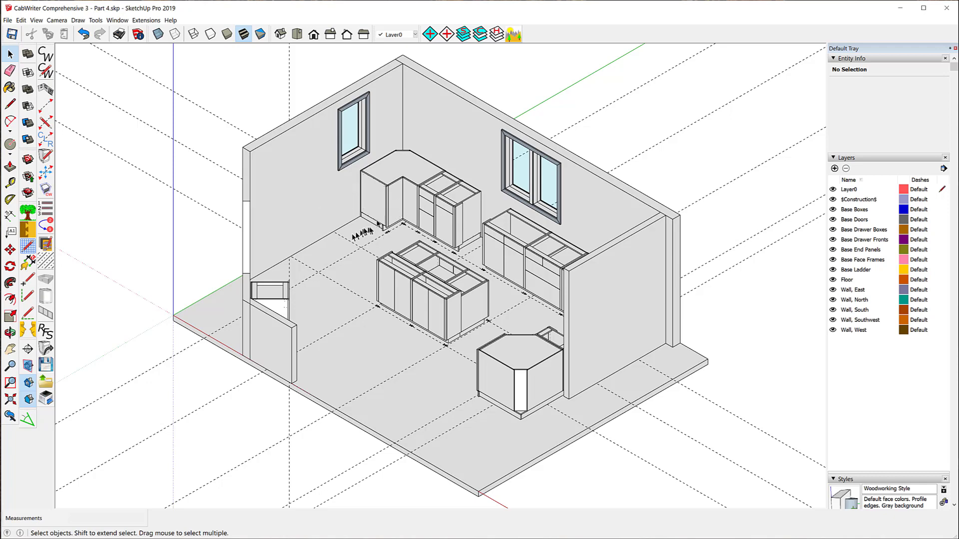
Step: In SketchUp, begin a stile 20.5" along the west-wall guideline from the guide point beside the corner cabinet
scroll(344, 220, "up", 4)
scroll(378, 258, "up", 2)
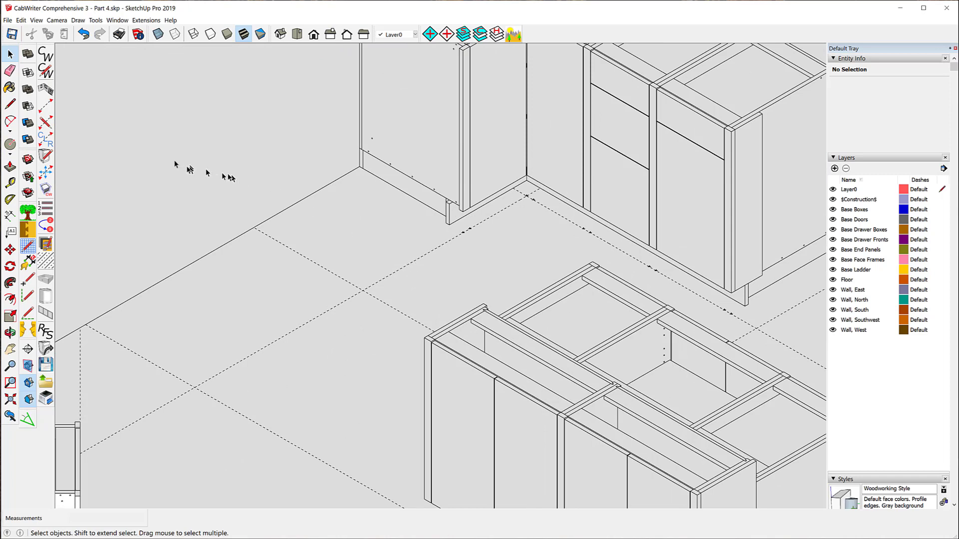
left_click(49, 111)
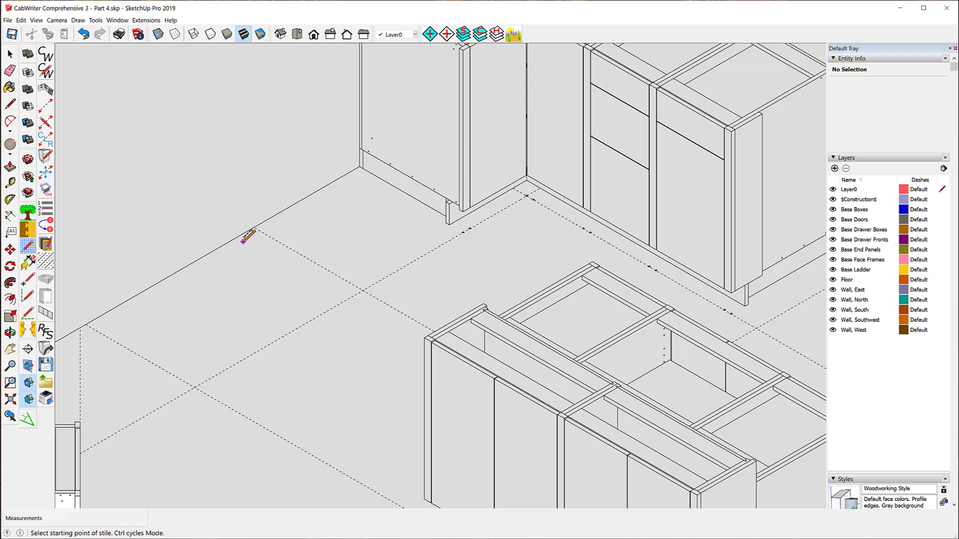
key("ctrl")
key("ctrl")
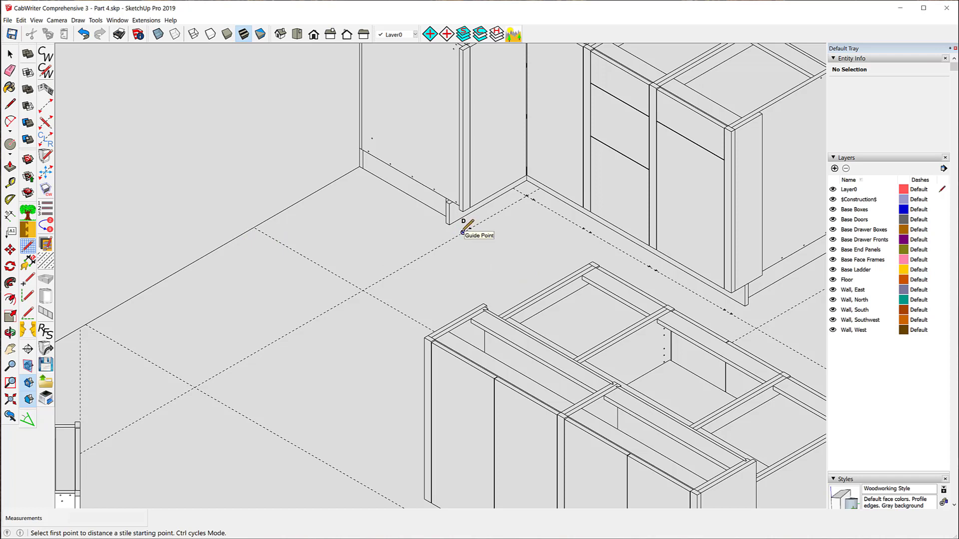
left_click(463, 231)
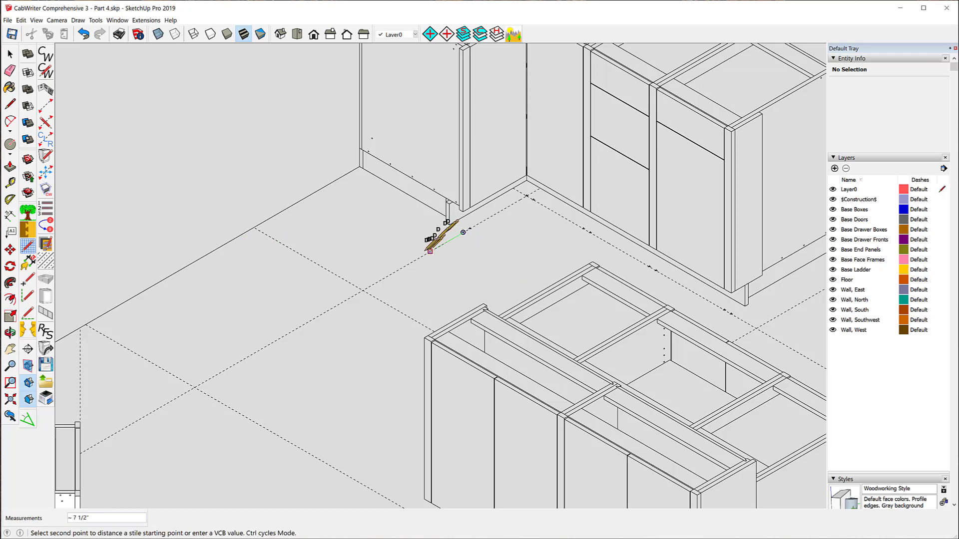
key("ctrl")
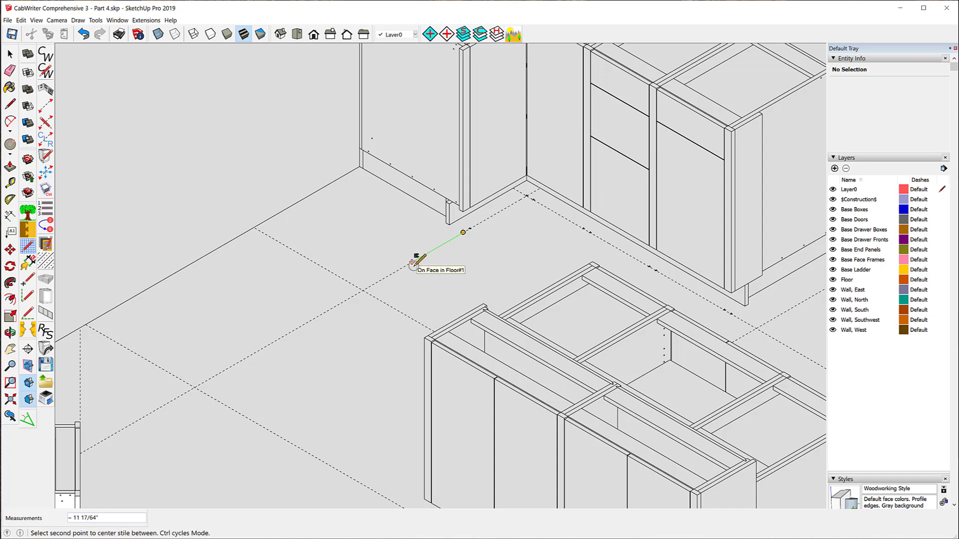
key("ctrl")
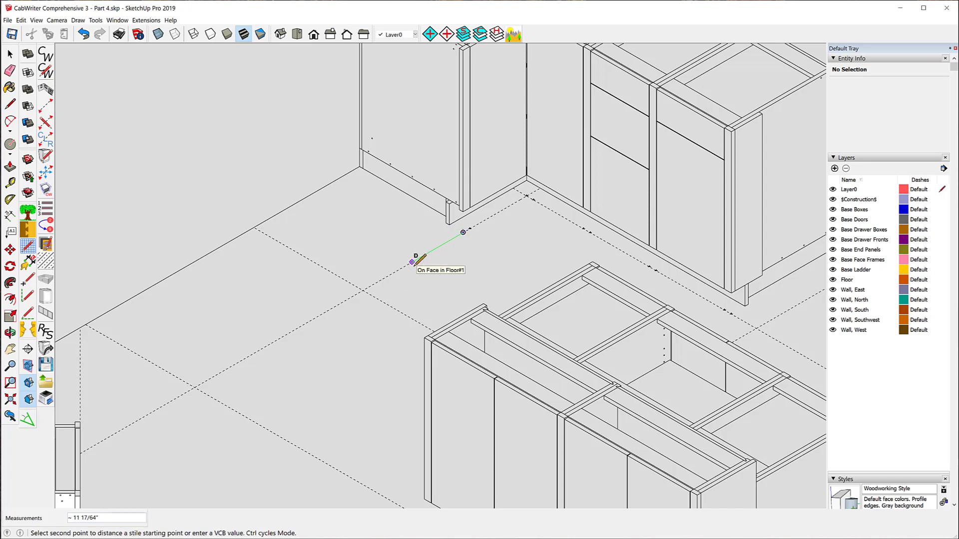
type("20.5")
key("Return")
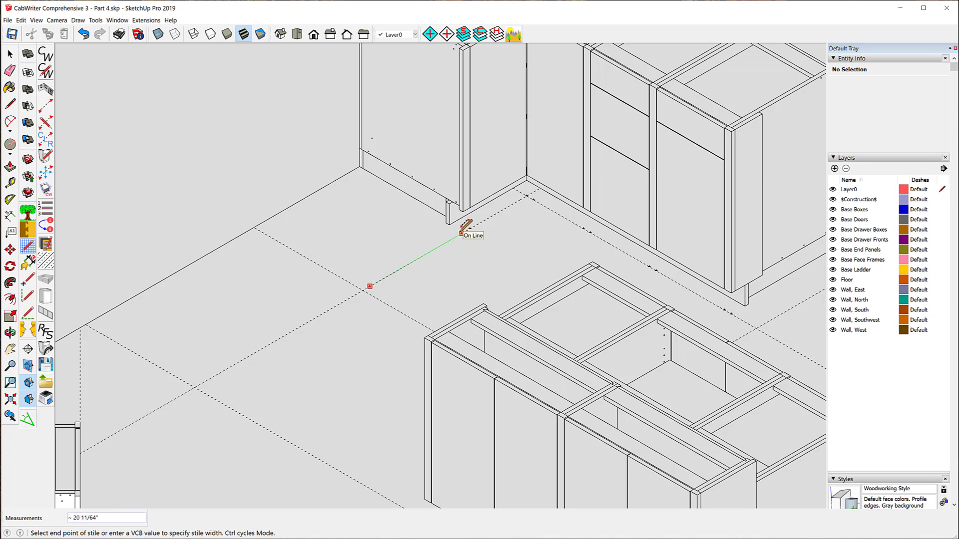
Step: Direct the stile away from the corner cabinet and define it as a Left Connector
left_click(342, 302)
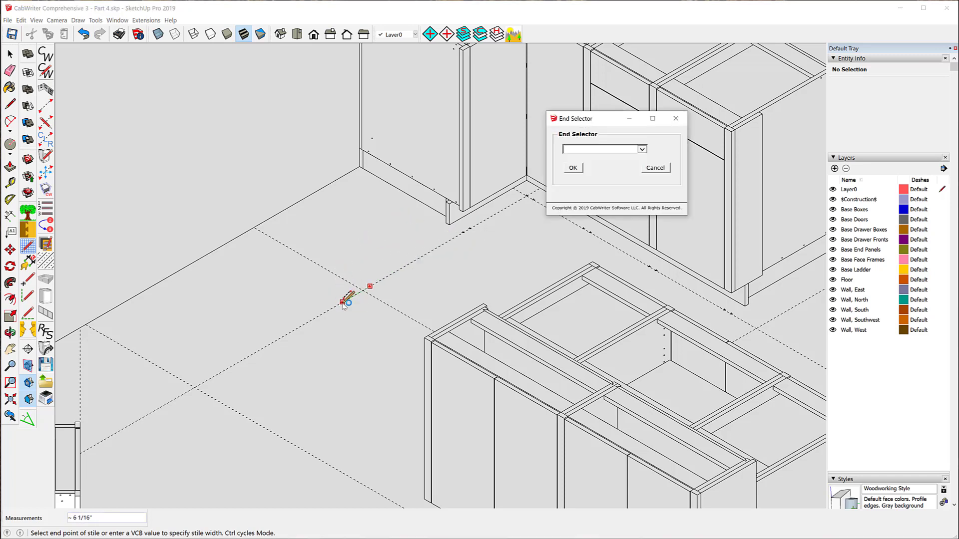
left_click(642, 150)
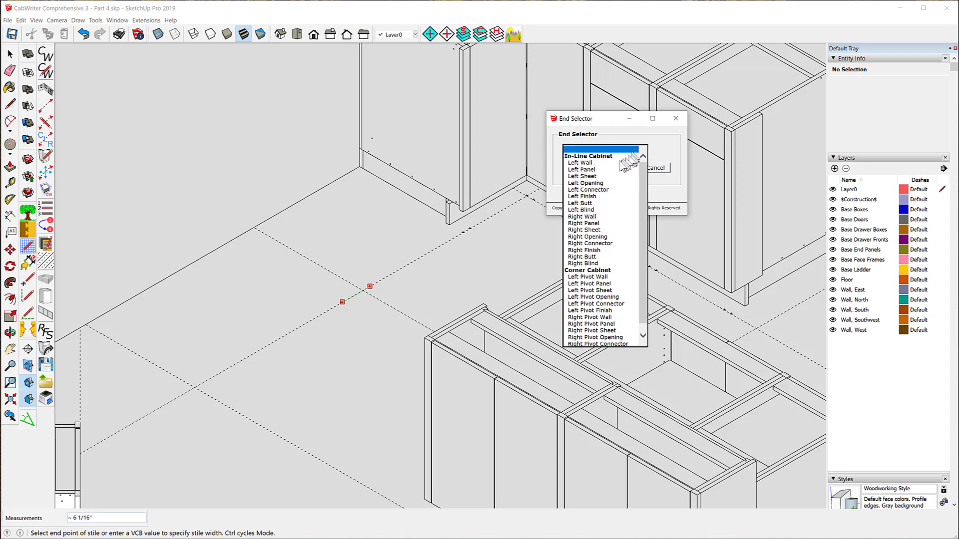
left_click(596, 190)
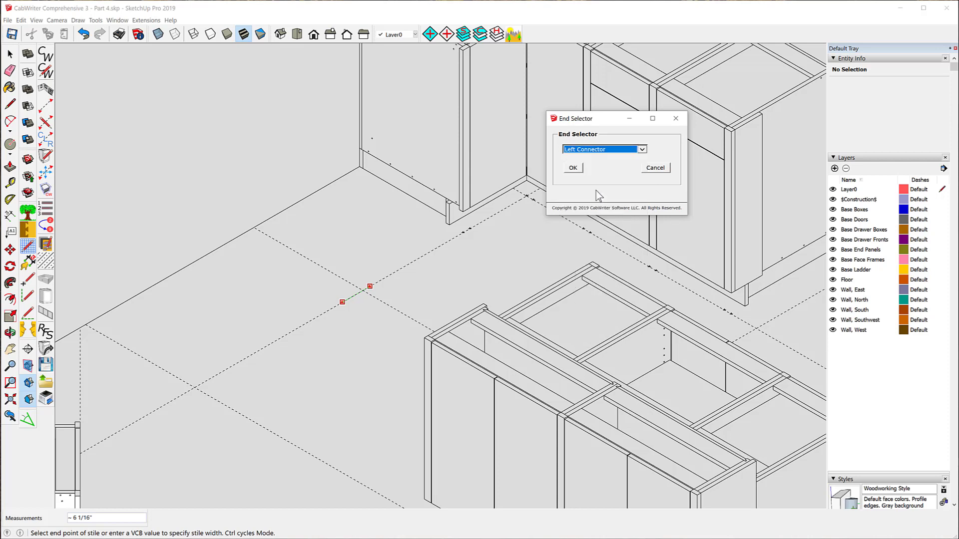
left_click(574, 167)
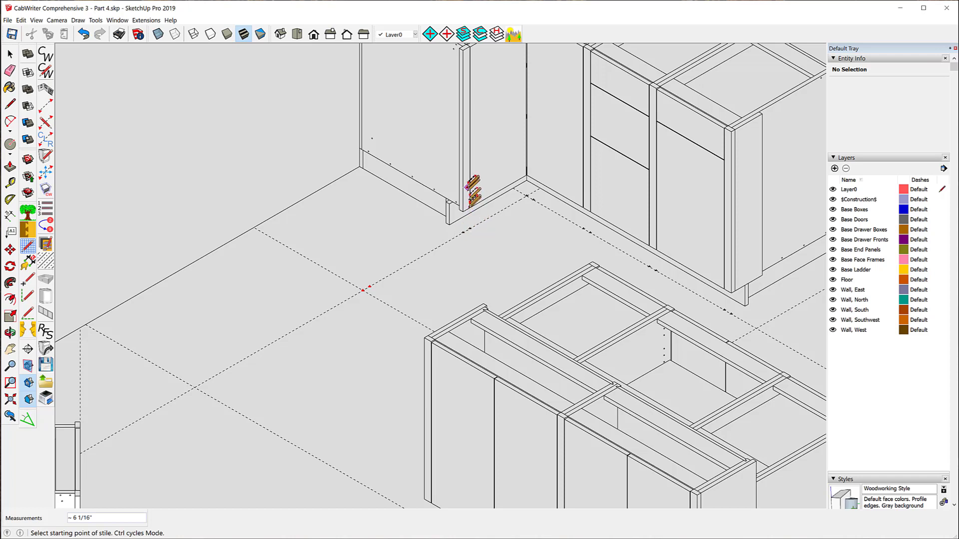
Step: Try to add a Right Connector stile running from the corner cabinet's guide point along the west-wall guideline
left_click(470, 228)
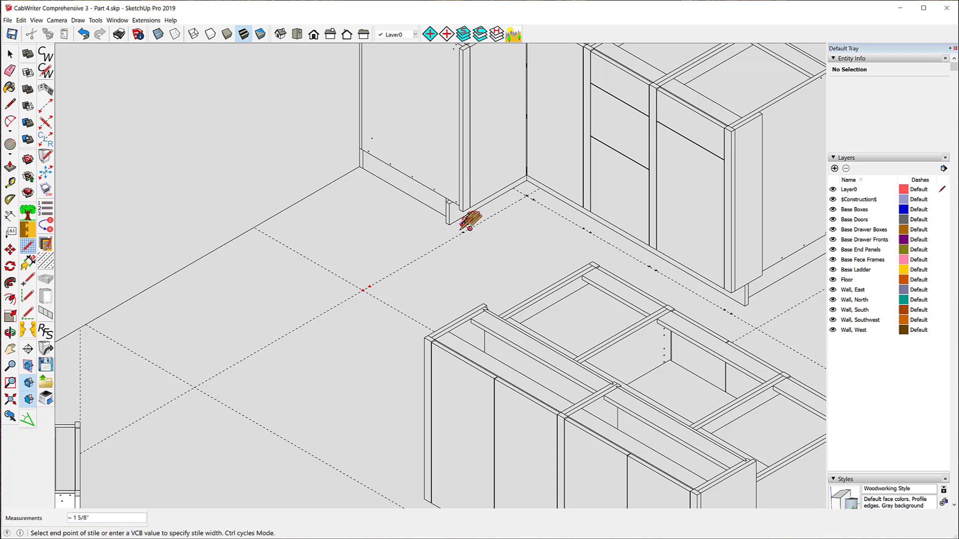
left_click(440, 246)
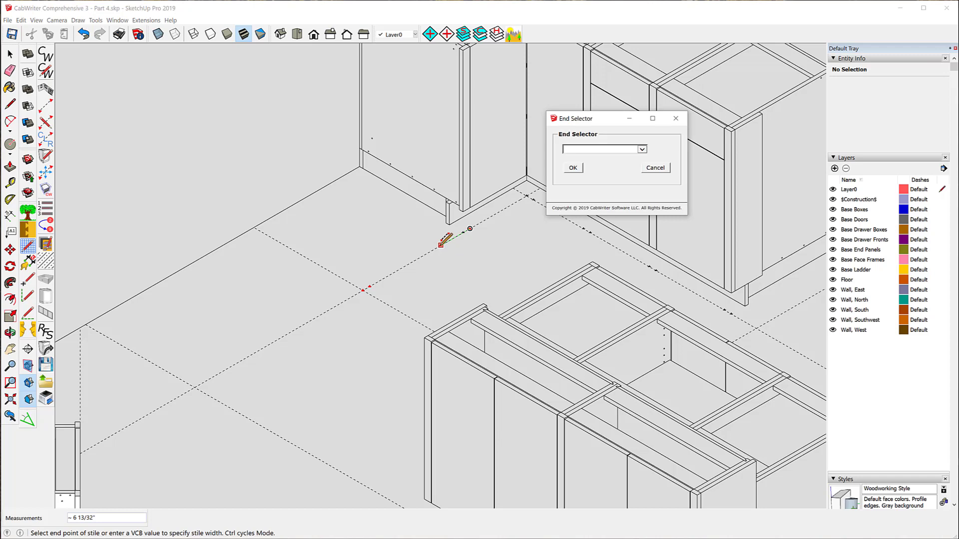
left_click(642, 150)
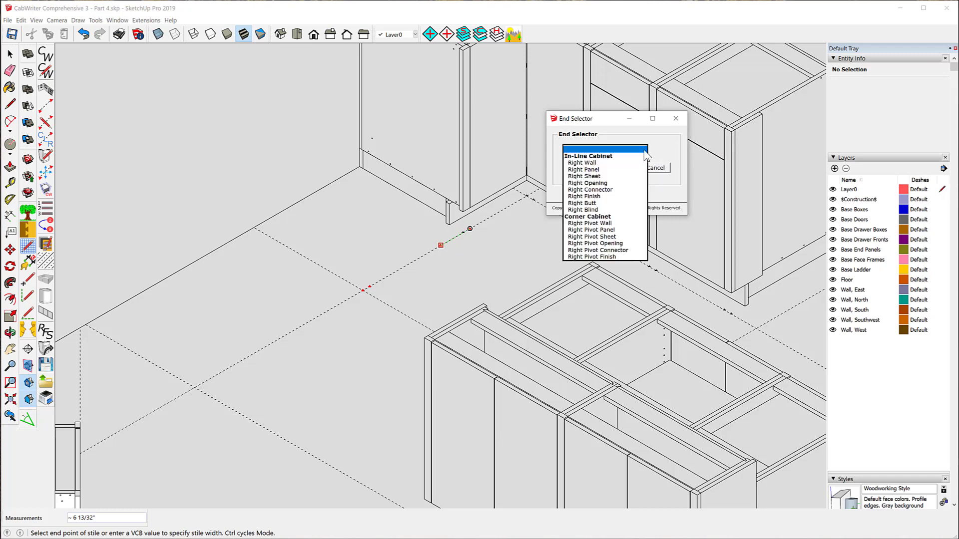
left_click(608, 190)
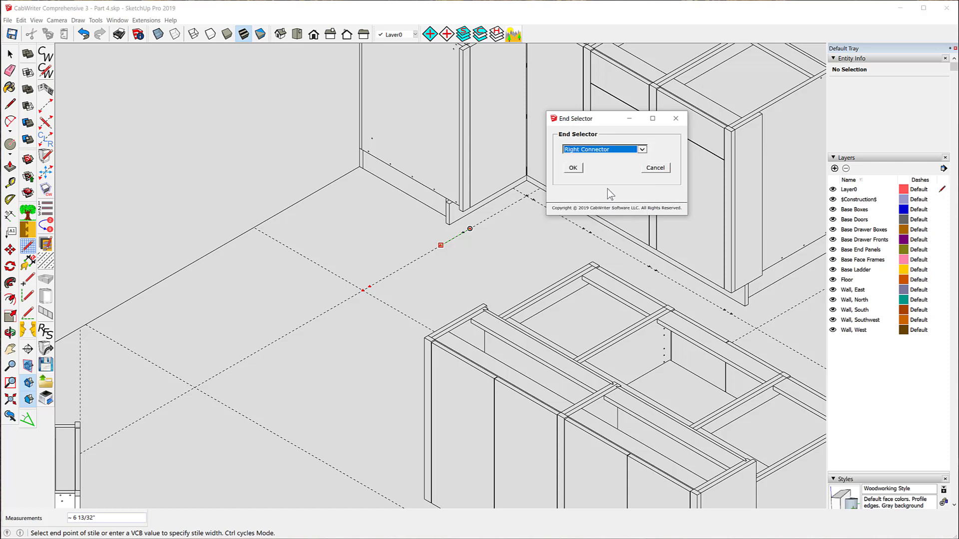
left_click(573, 168)
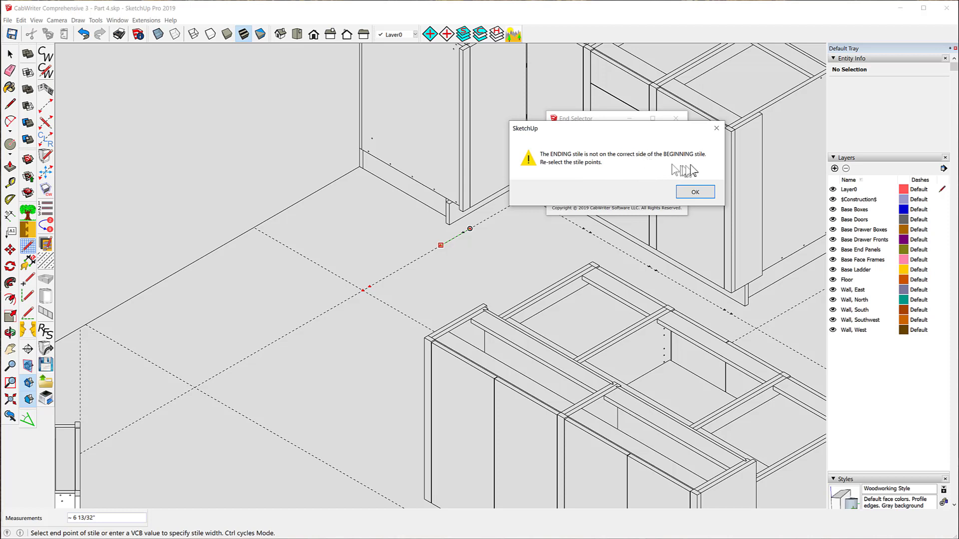
left_click(695, 193)
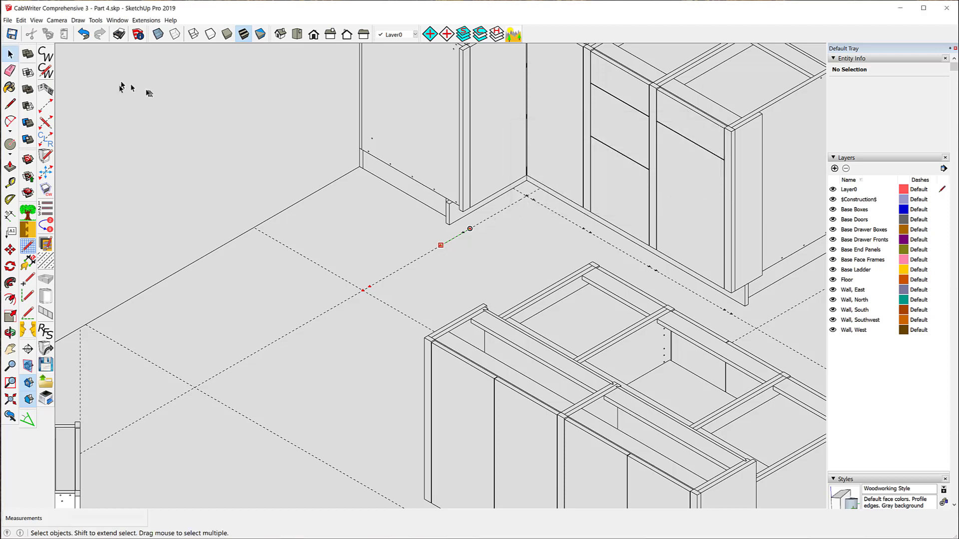
Step: Clear the Story Stick and re-place the Left Connector stile from its far guide point toward the corner cabinet
left_click(83, 35)
left_click(47, 141)
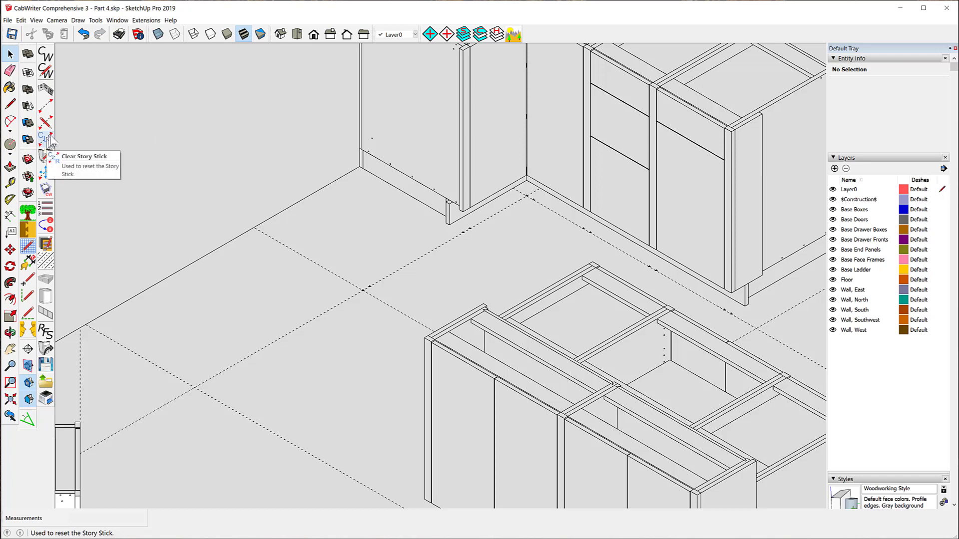
left_click(49, 110)
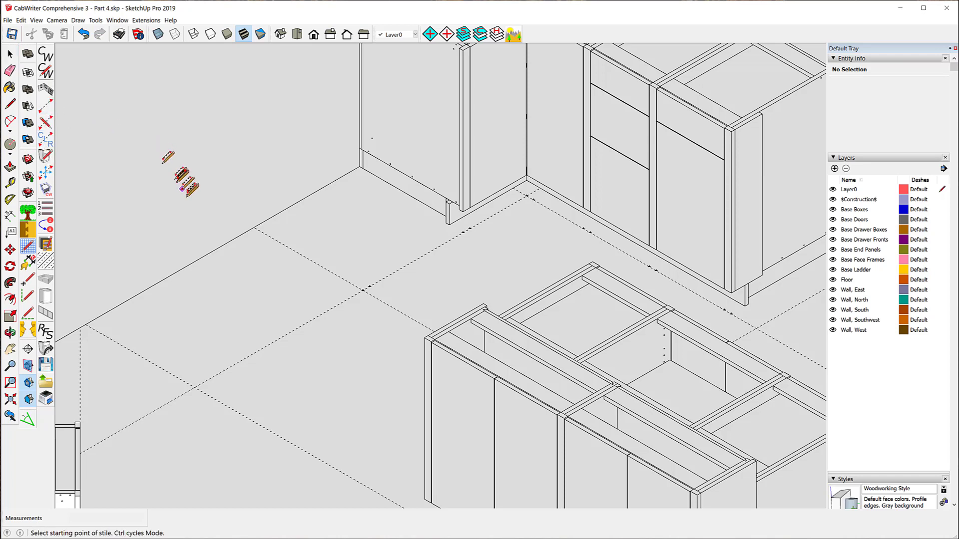
left_click(363, 291)
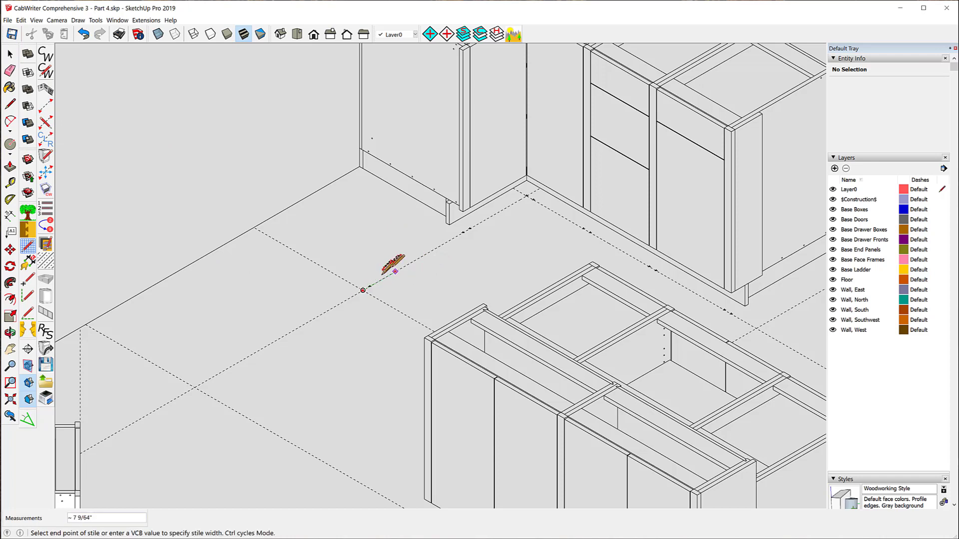
left_click(409, 262)
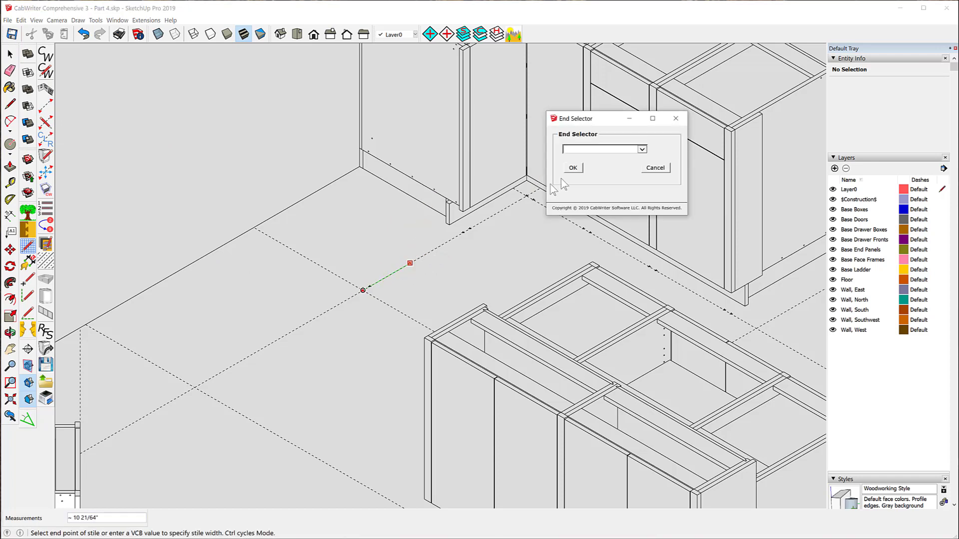
left_click(641, 150)
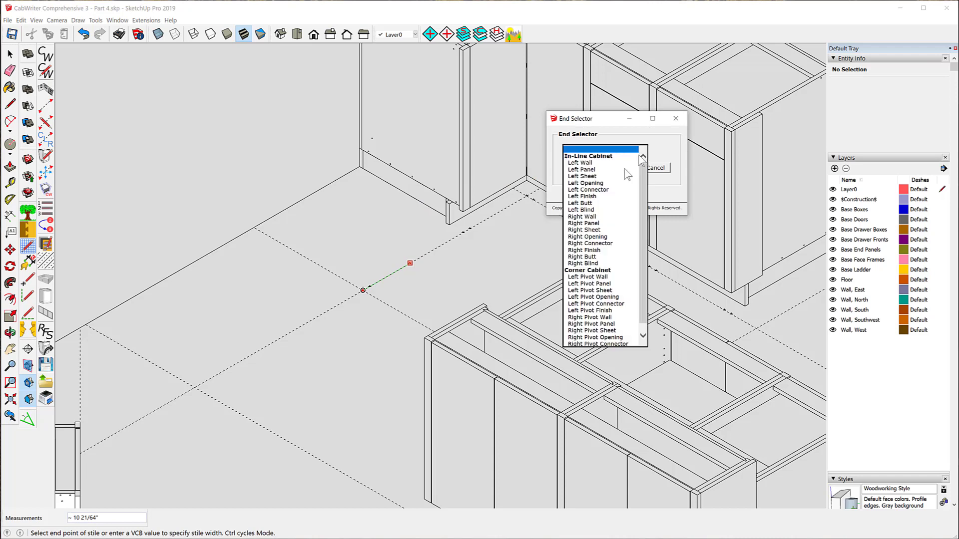
left_click(610, 194)
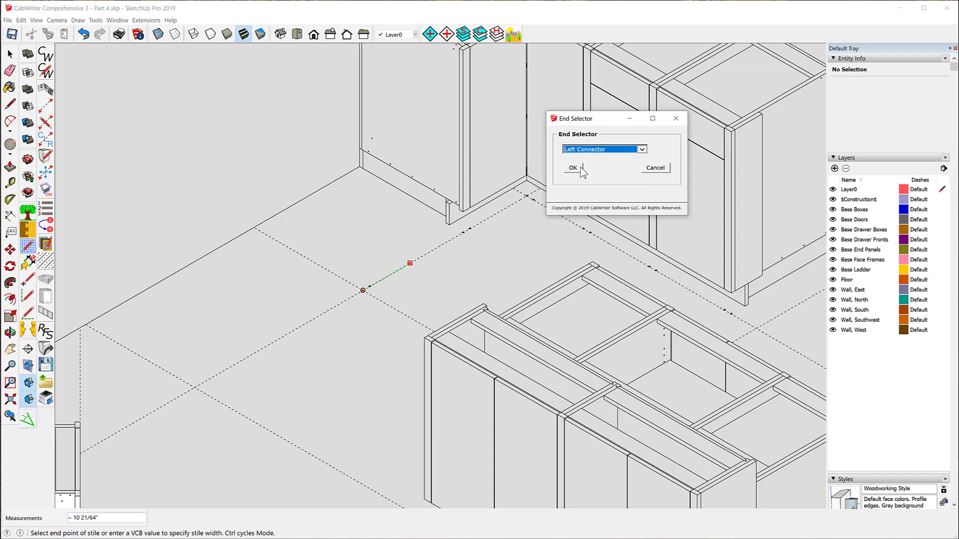
left_click(573, 168)
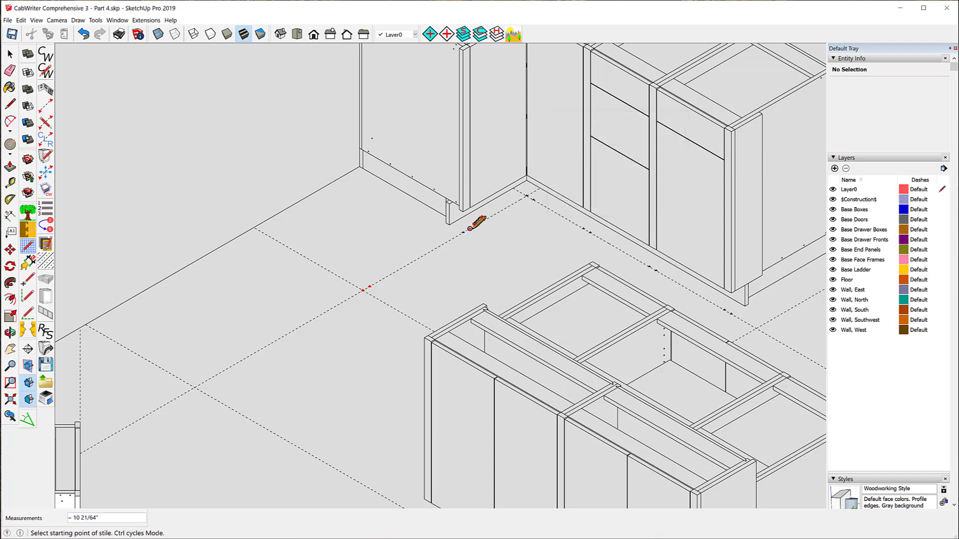
Step: Place a Right Connector stile from the corner cabinet's guide point toward the new left stile
left_click(470, 228)
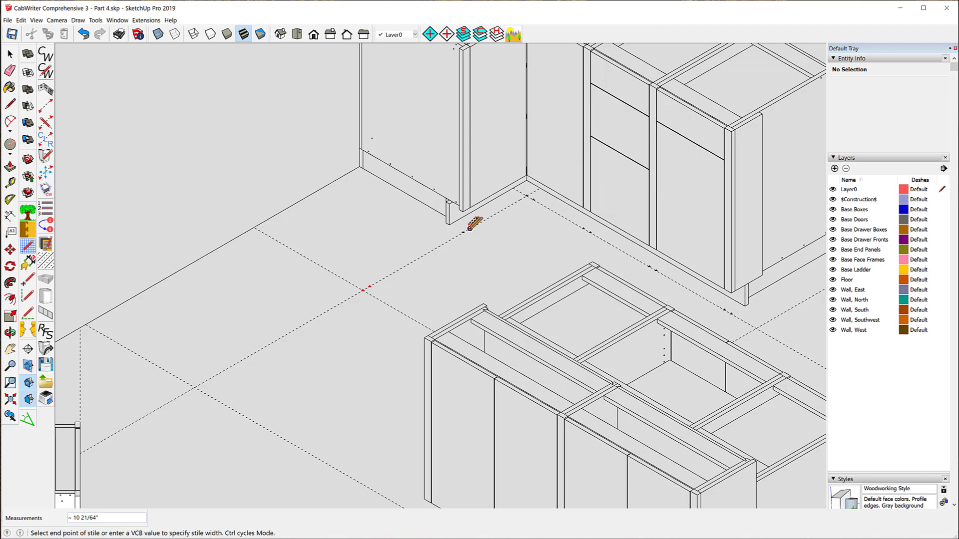
left_click(446, 243)
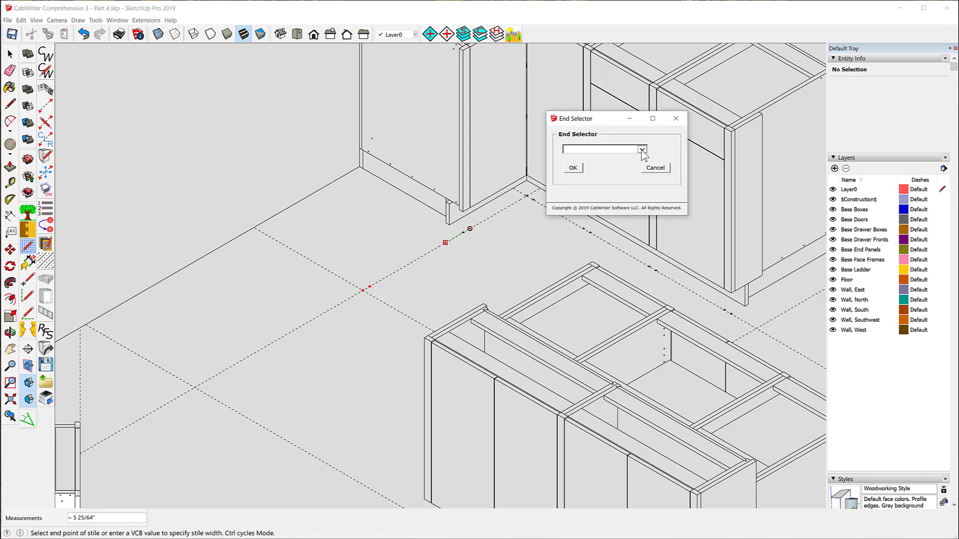
left_click(642, 150)
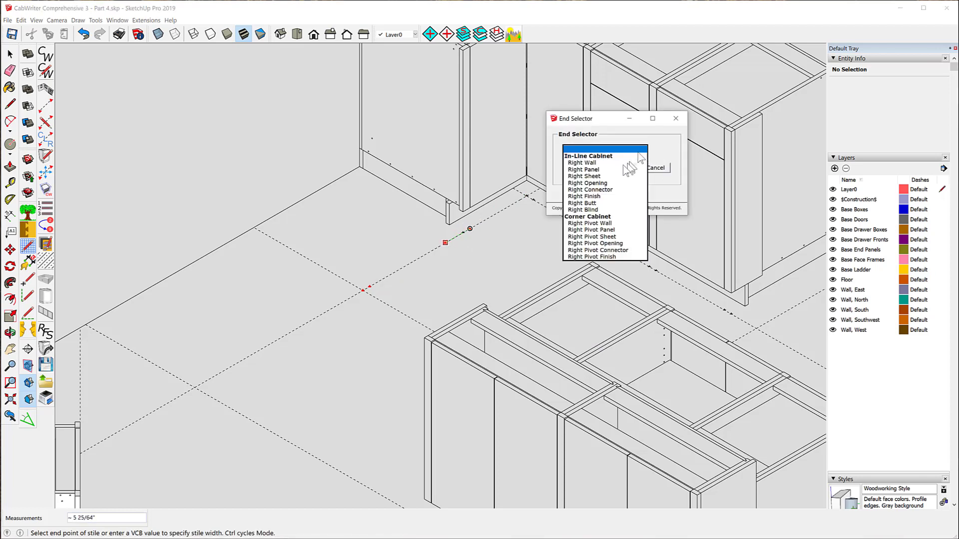
left_click(607, 191)
left_click(578, 169)
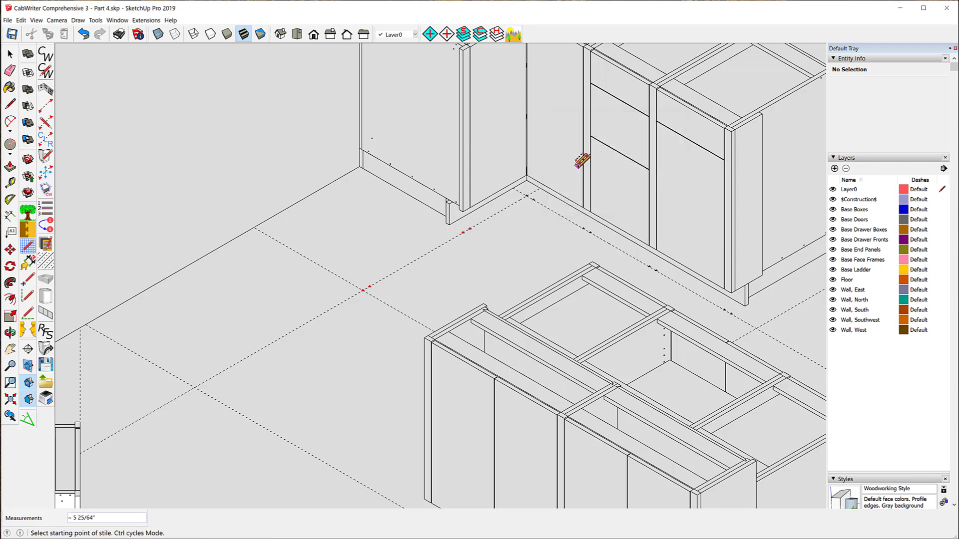
Step: Draw a Drawer Bank Base with three drawers between the two connector stiles beside the corner cabinet
left_click(520, 99)
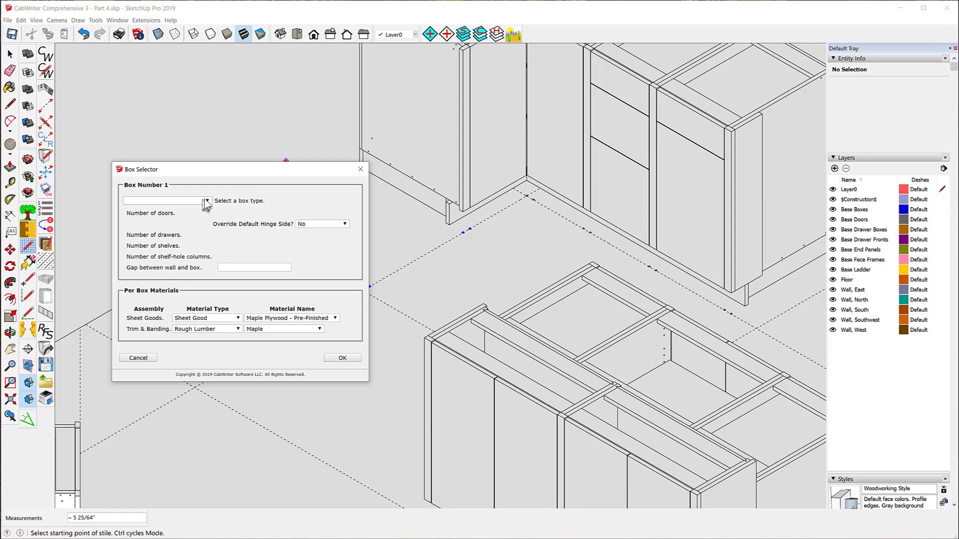
left_click(206, 201)
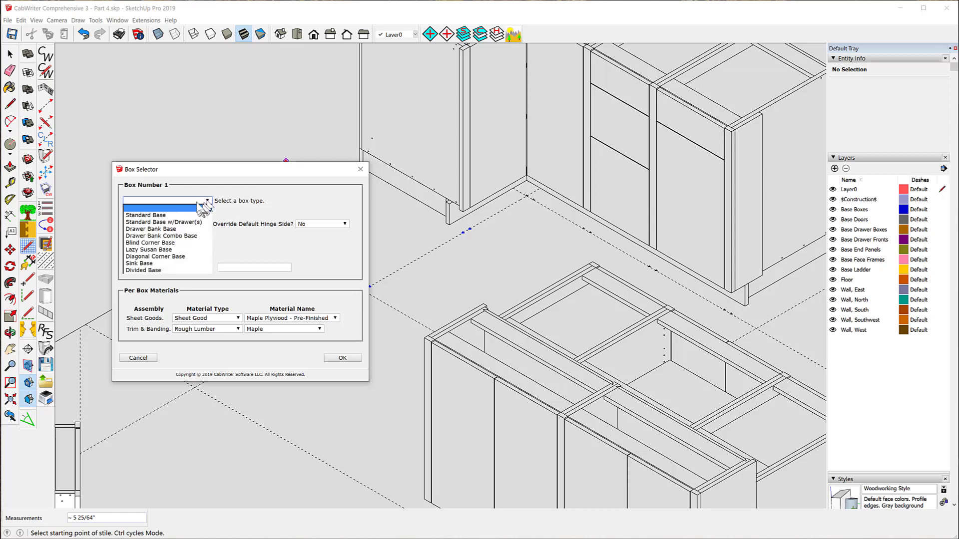
left_click(162, 229)
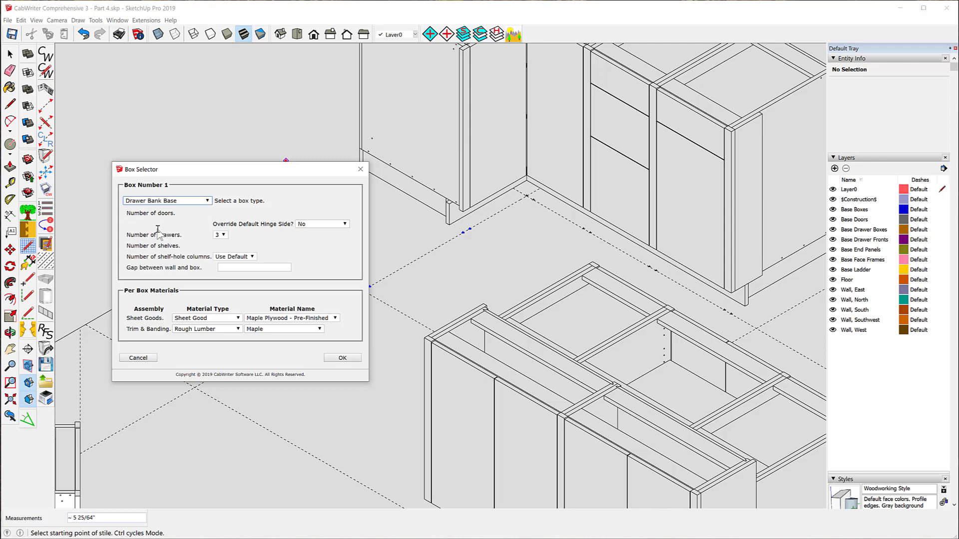
left_click(343, 358)
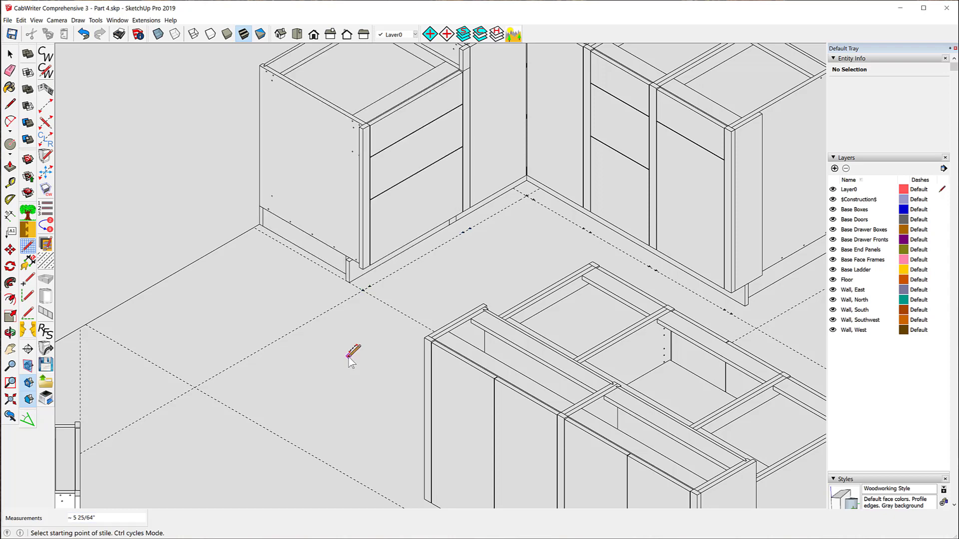
Step: Load the user defaults file CW3C_Base_Basic and close the CabWriter settings
scroll(344, 319, "down", 3)
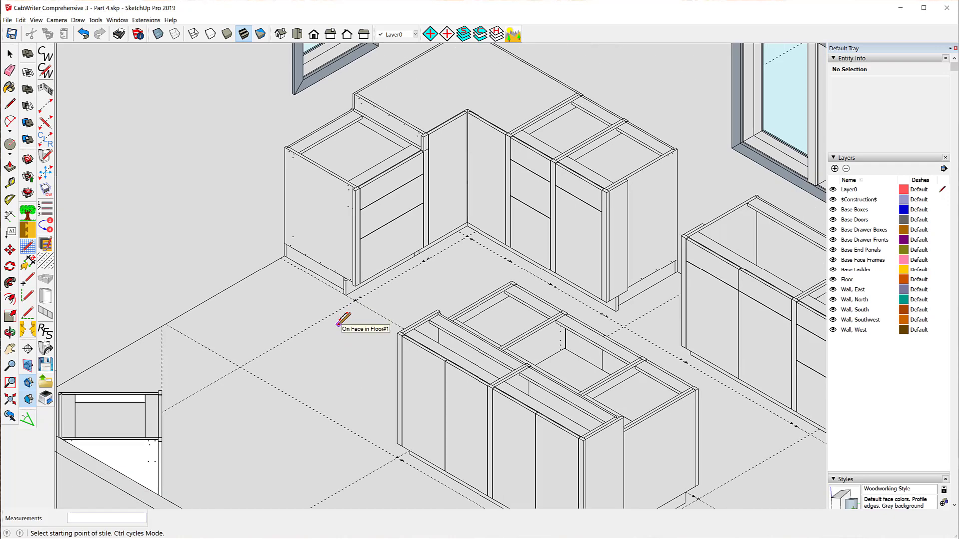
scroll(439, 247, "up", 5)
scroll(416, 239, "up", 1)
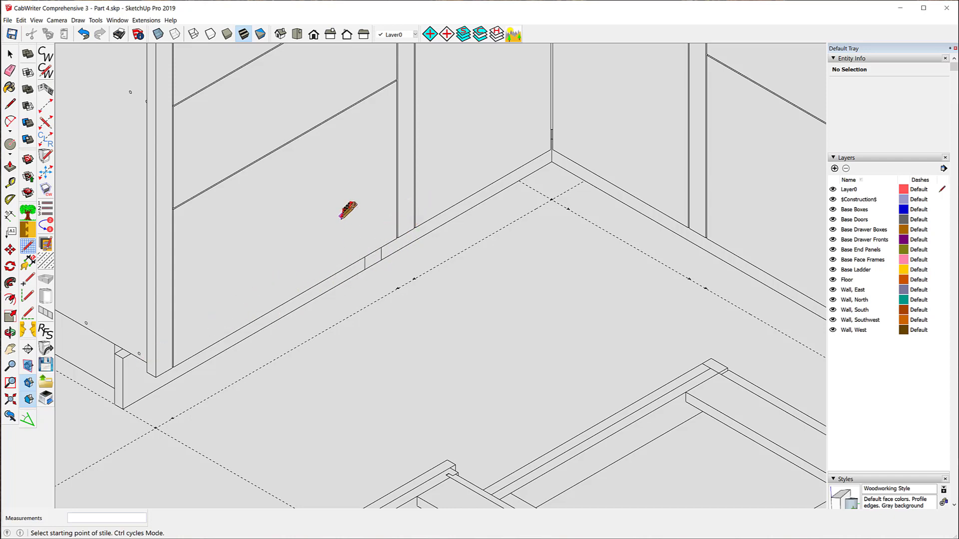
scroll(349, 220, "down", 5)
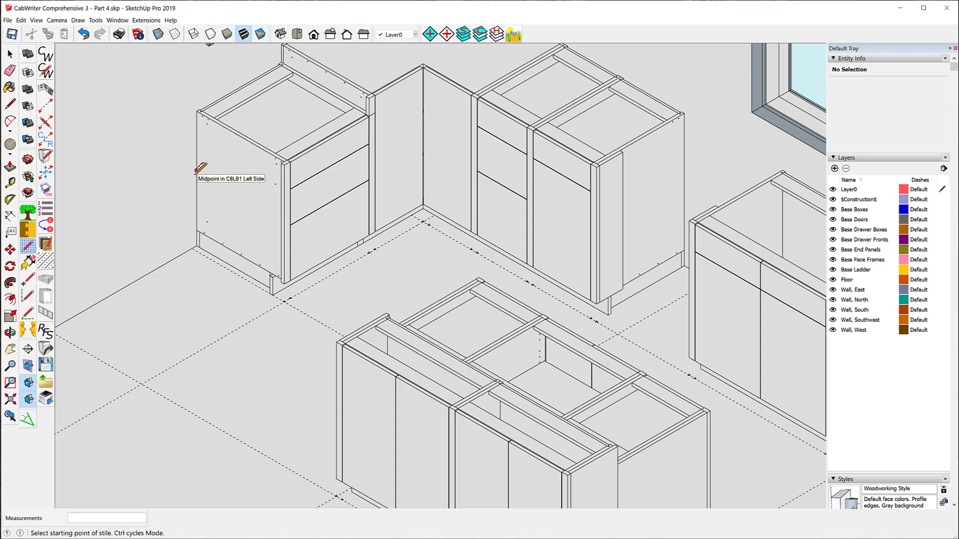
left_click(44, 389)
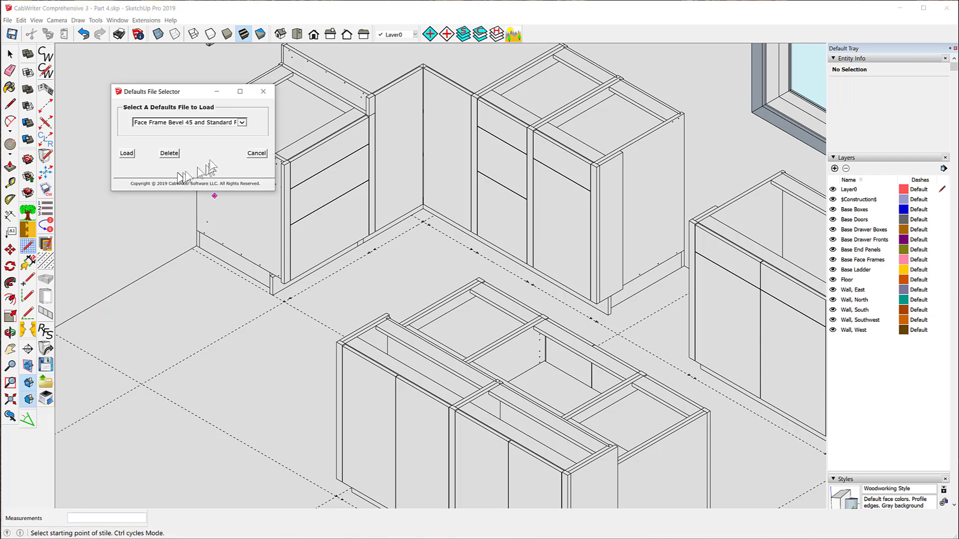
left_click(242, 123)
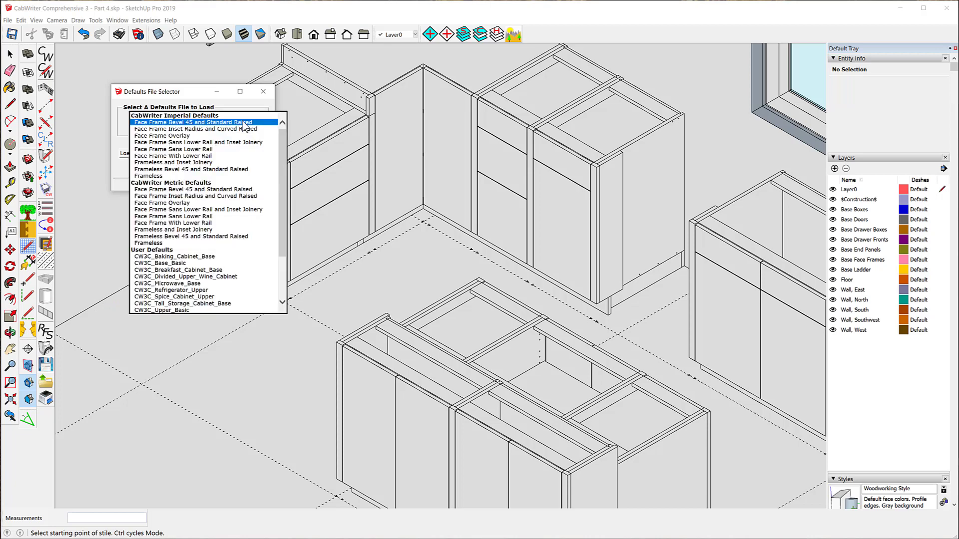
left_click(180, 265)
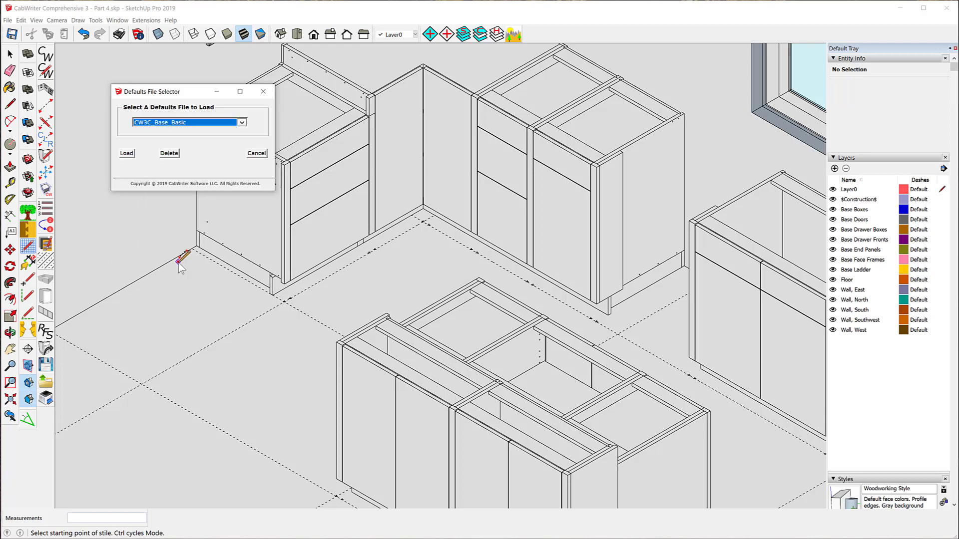
left_click(127, 153)
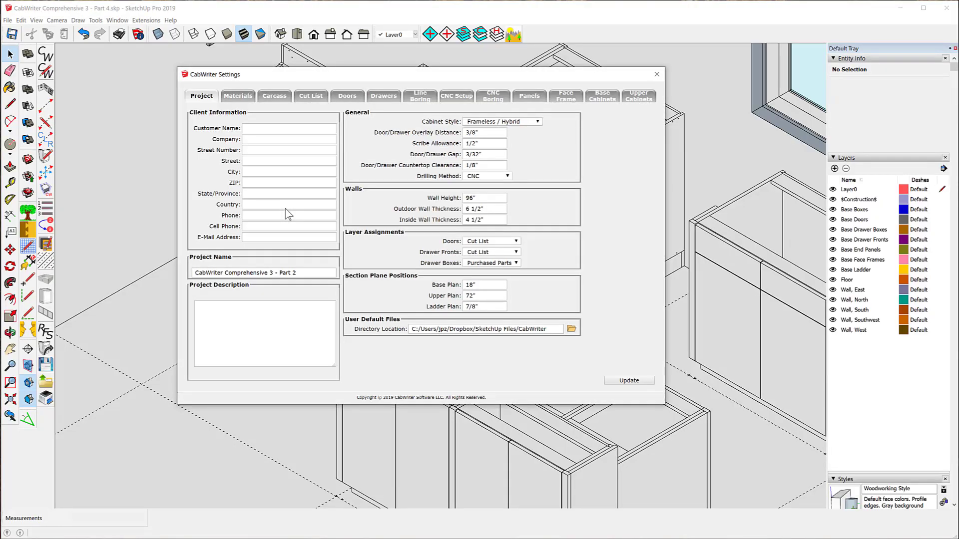
left_click(657, 74)
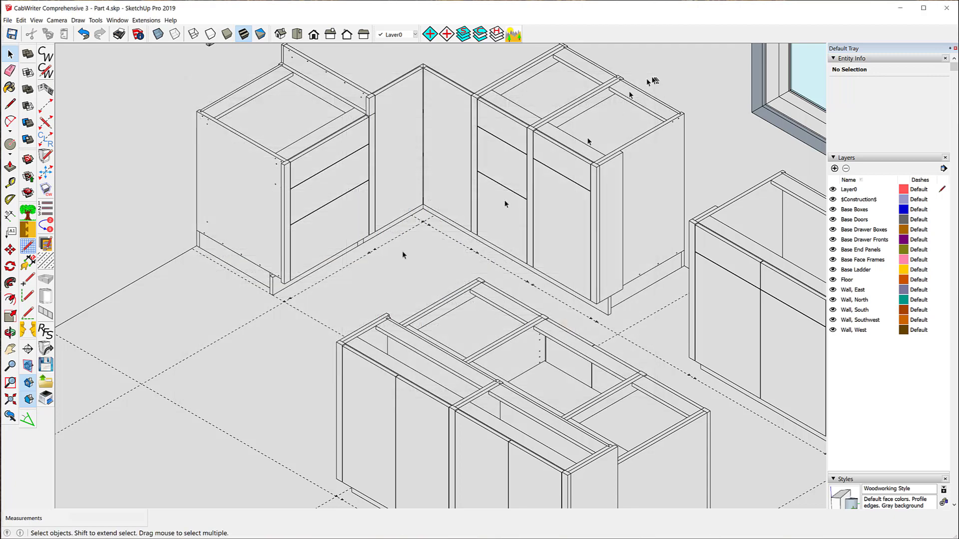
Step: Redraw the new west-wall drawer cabinet with the loaded defaults instead of its stored defaults
right_click(302, 170)
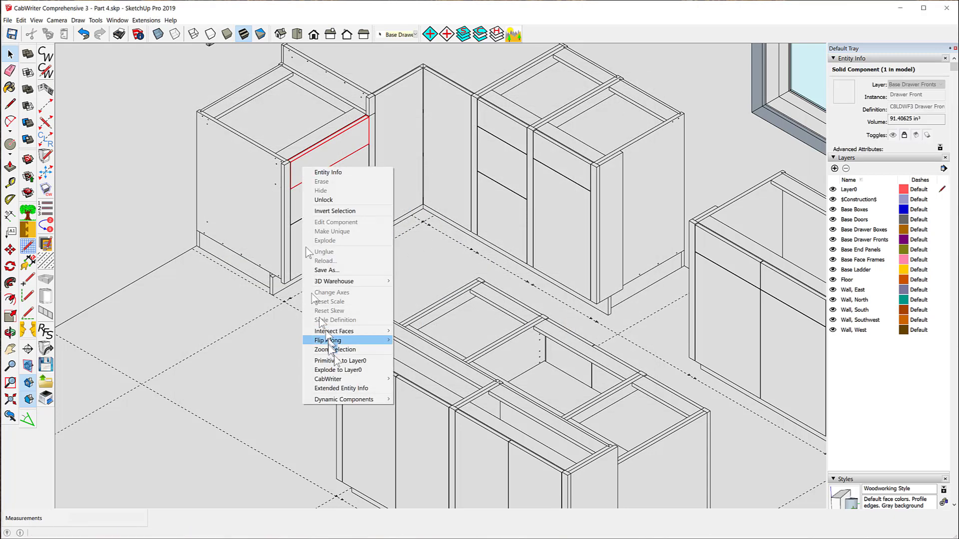
mouse_move(333, 381)
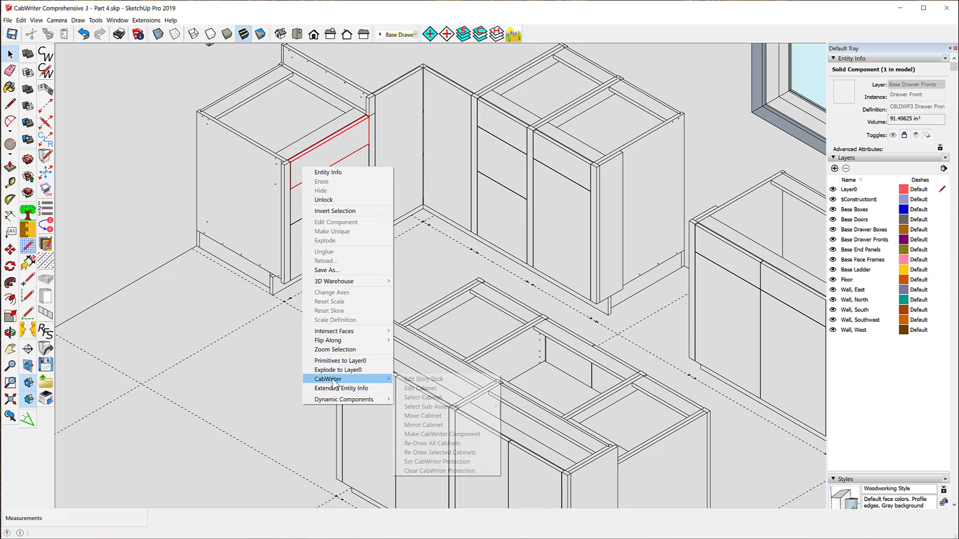
left_click(459, 452)
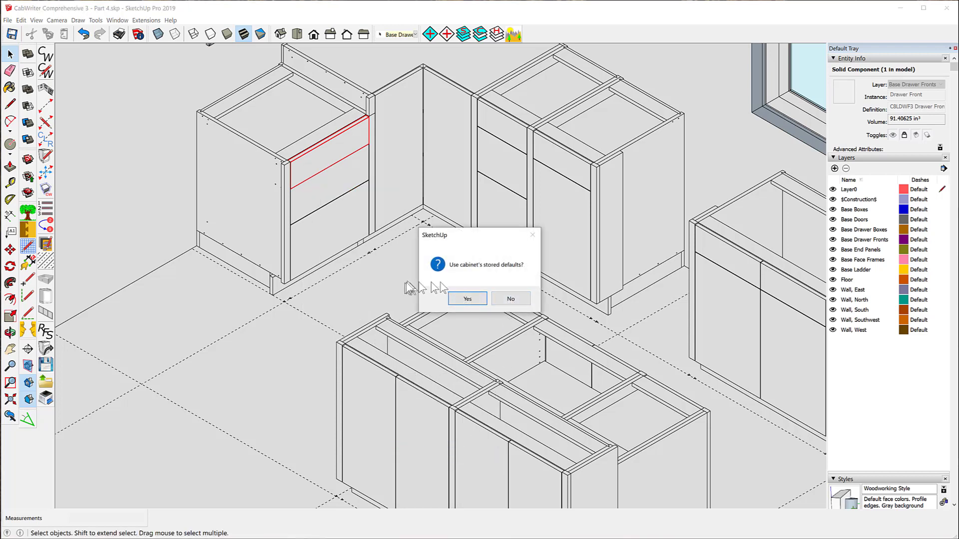
left_click(517, 298)
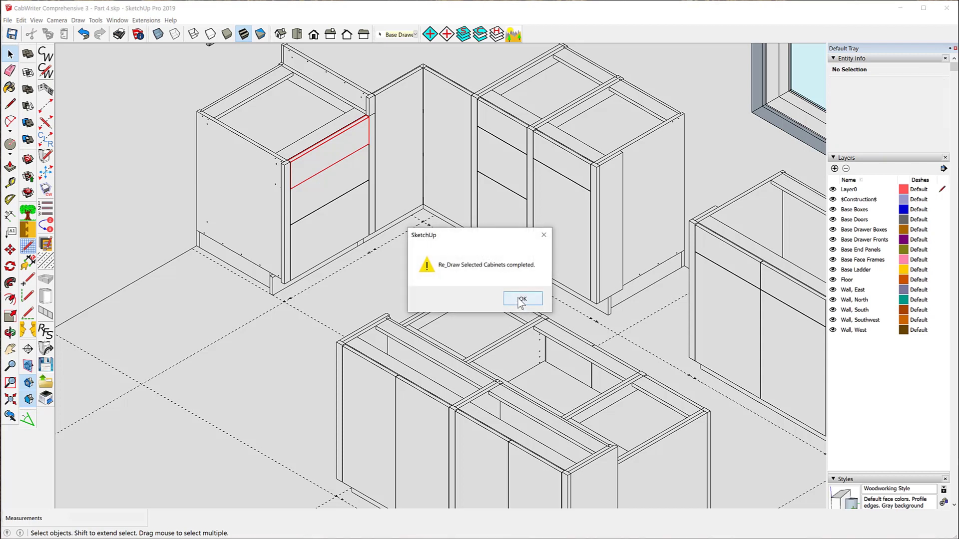
left_click(520, 300)
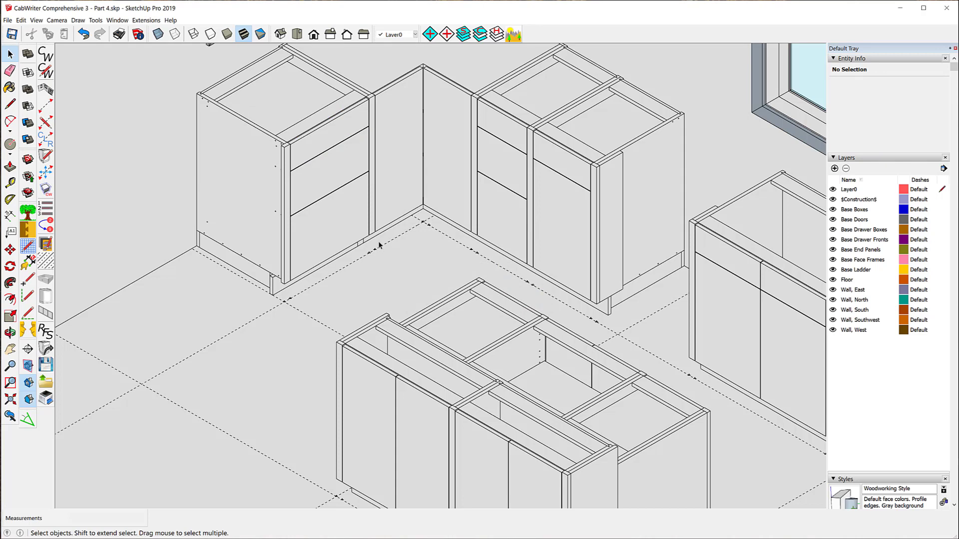
Step: Renumber the redrawn west-wall drawer cabinet to 19 and select one of its drawer fronts
left_click(302, 153)
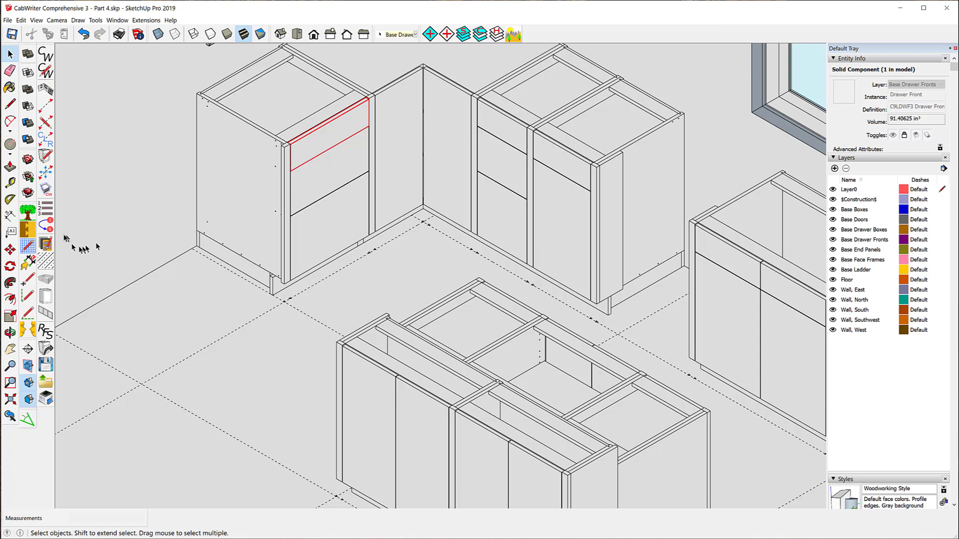
left_click(48, 227)
left_click(265, 244)
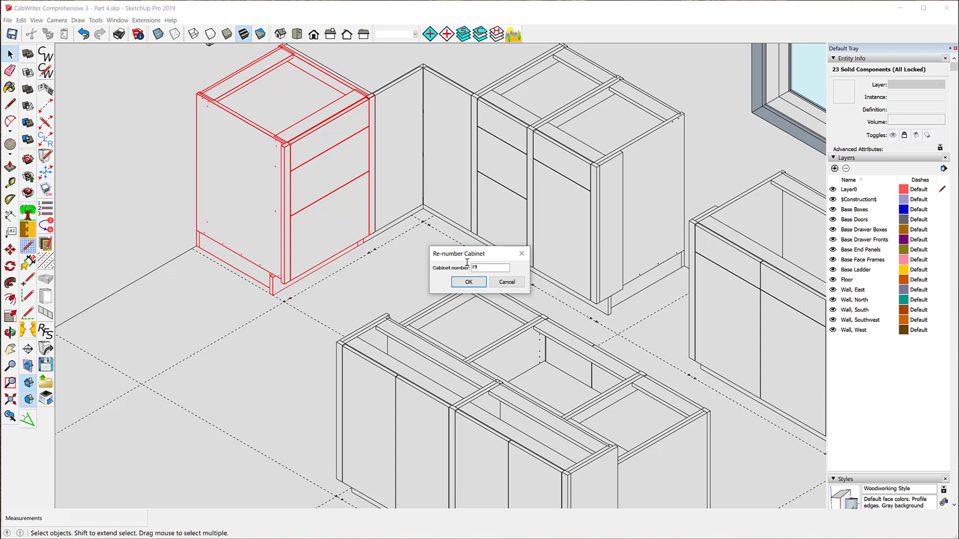
left_click(469, 281)
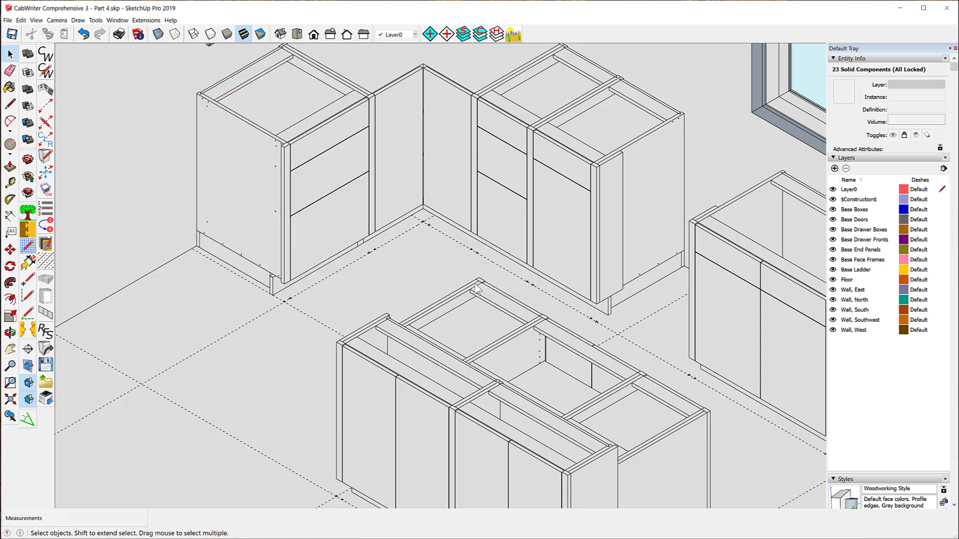
left_click(319, 177)
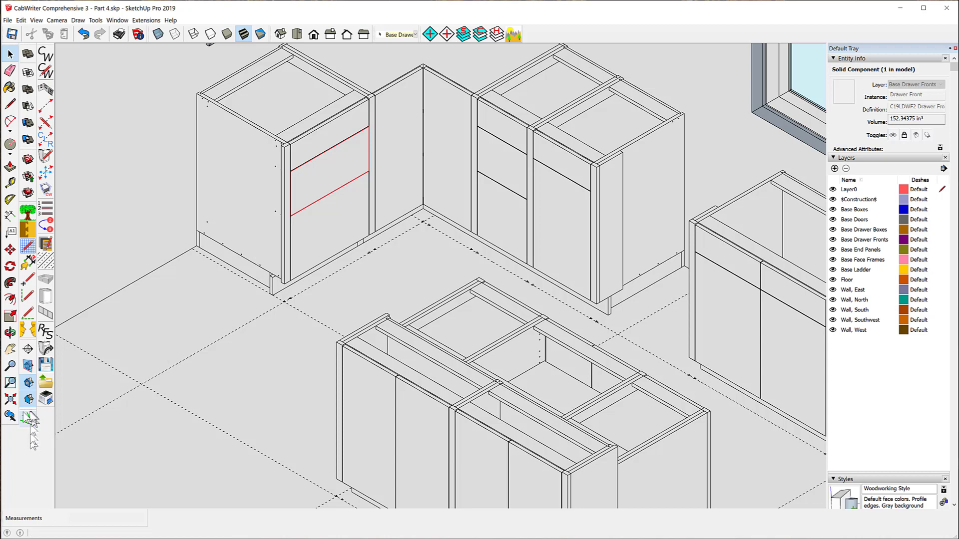
Step: Load the user defaults file CW3C_Microwave_Base and close the CabWriter settings
left_click(47, 383)
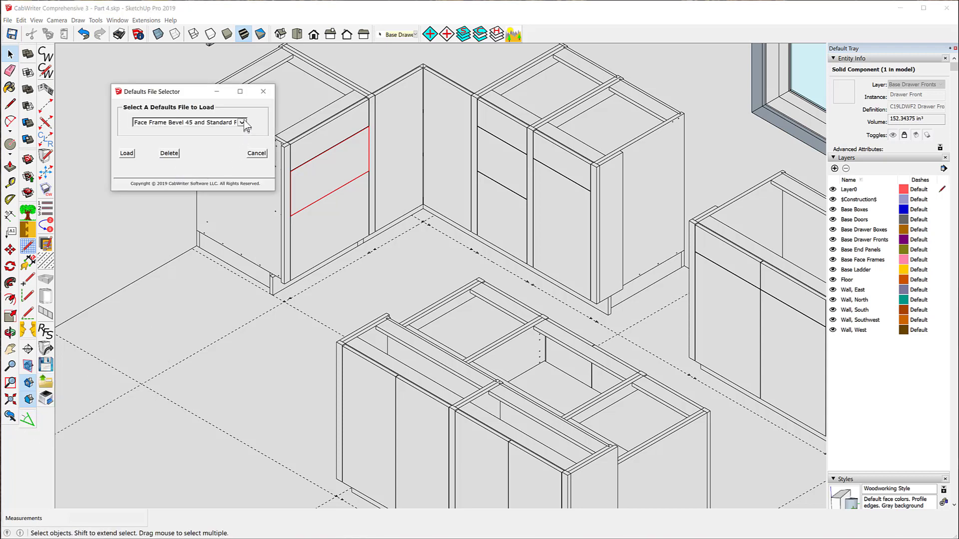
left_click(242, 123)
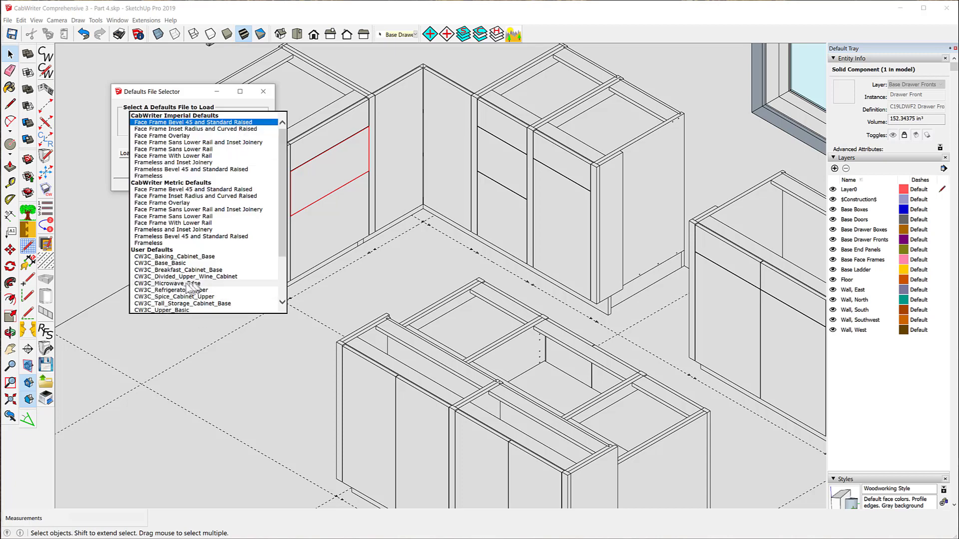
left_click(154, 283)
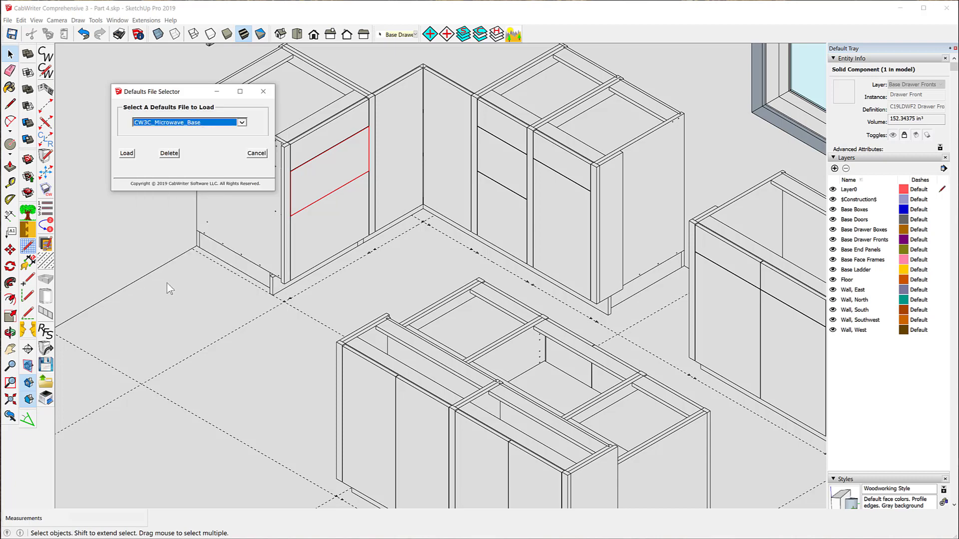
left_click(126, 155)
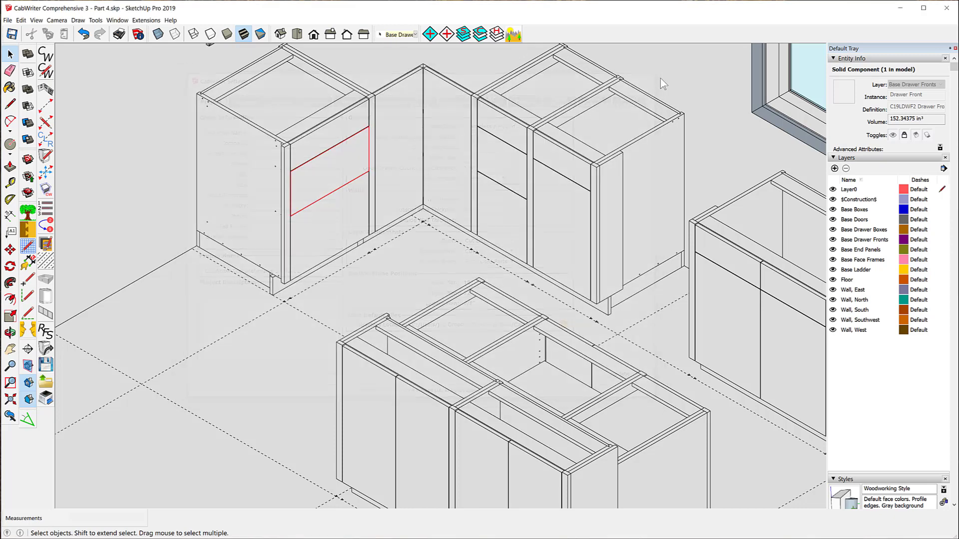
left_click(657, 74)
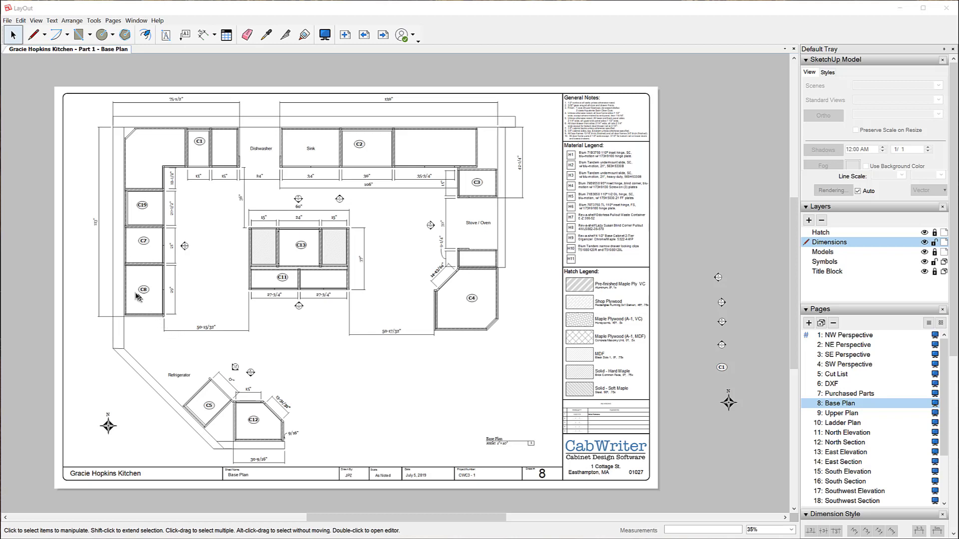
Step: Examine the west-wall cabinets on the LayOut Base Plan page and the microwave cabinet in the finished SketchUp kitchen model
scroll(137, 292, "up", 2)
scroll(127, 284, "up", 4)
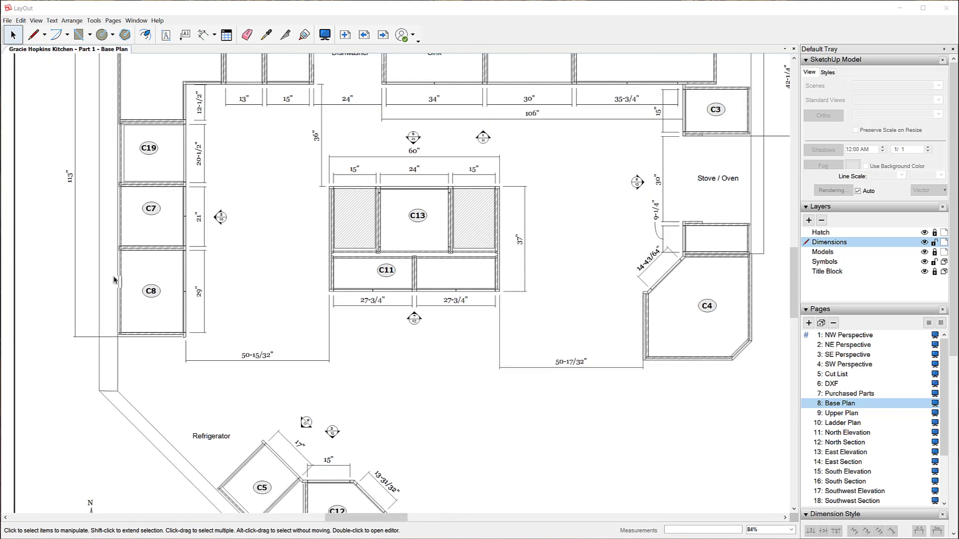
scroll(109, 273, "up", 2)
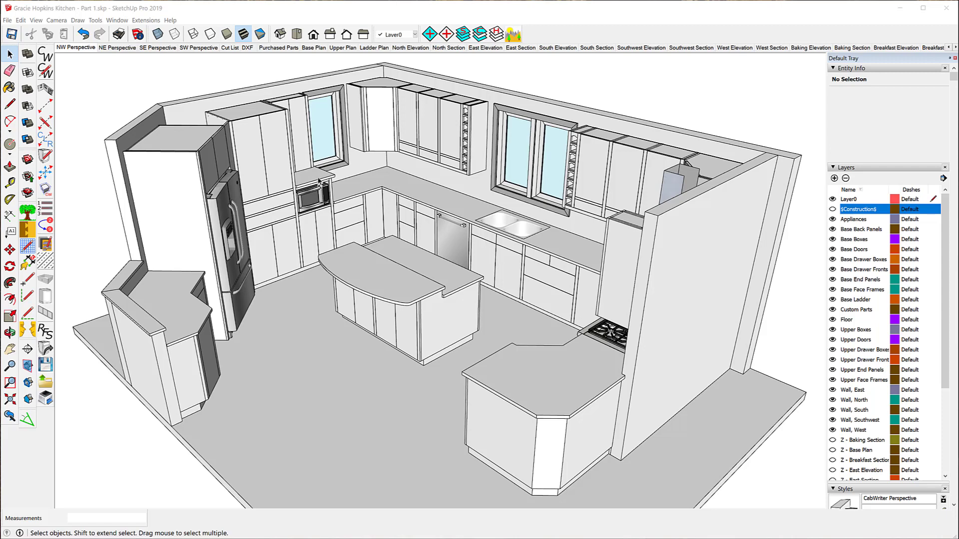
middle_click_drag(322, 173, 139, 209)
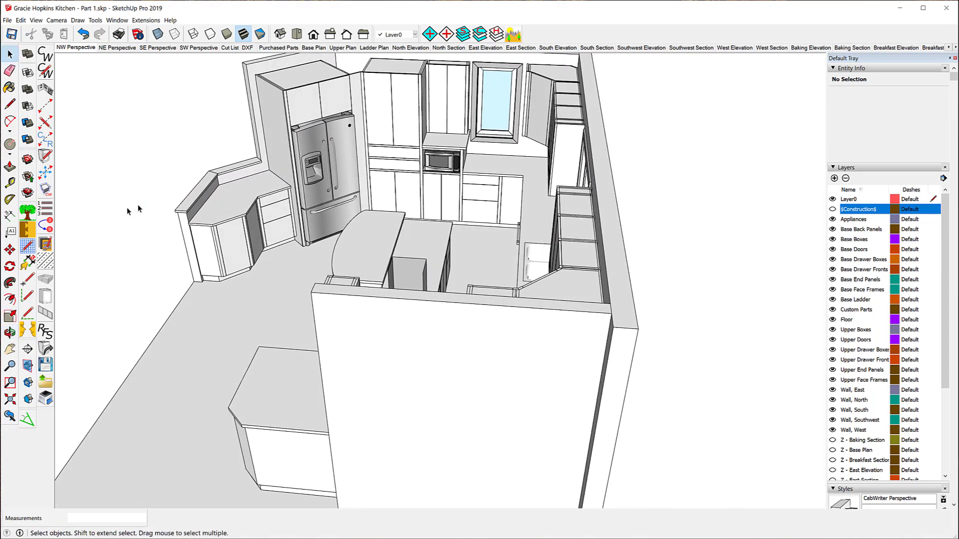
middle_click_drag(467, 195, 459, 152)
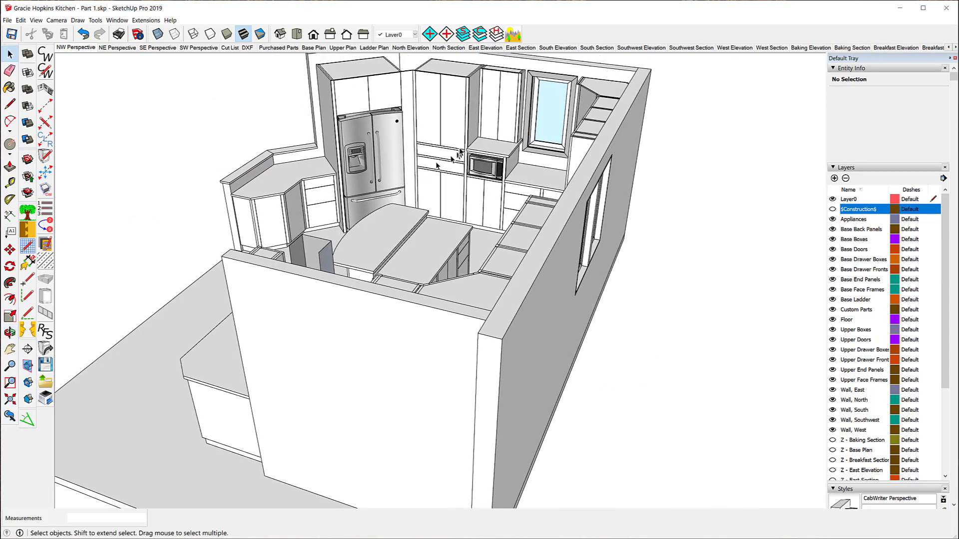
scroll(502, 85, "up", 5)
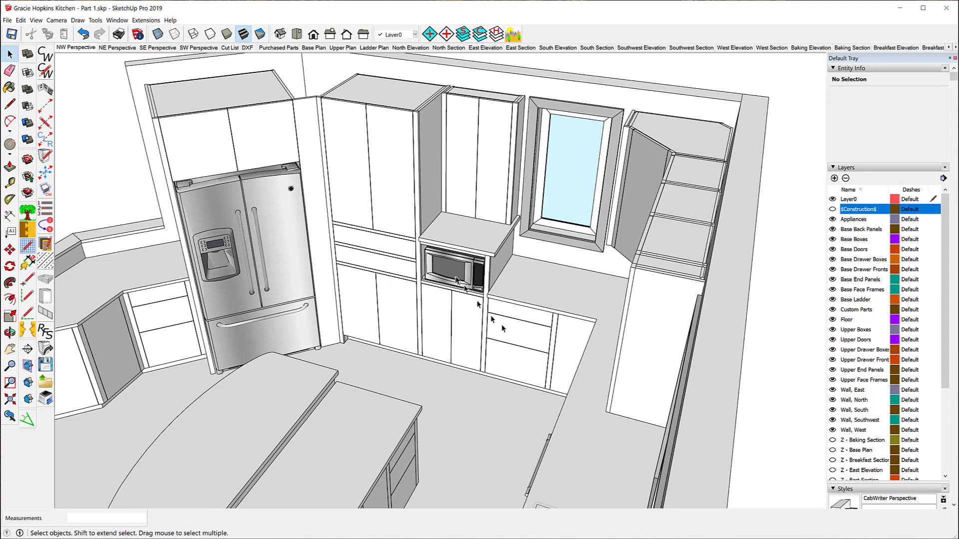
middle_click_drag(455, 306, 470, 224)
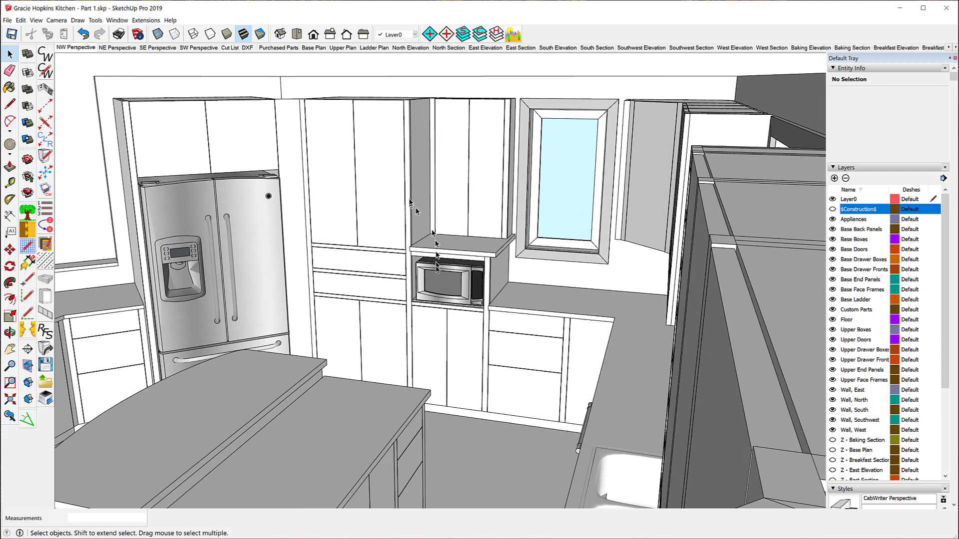
scroll(437, 260, "up", 5)
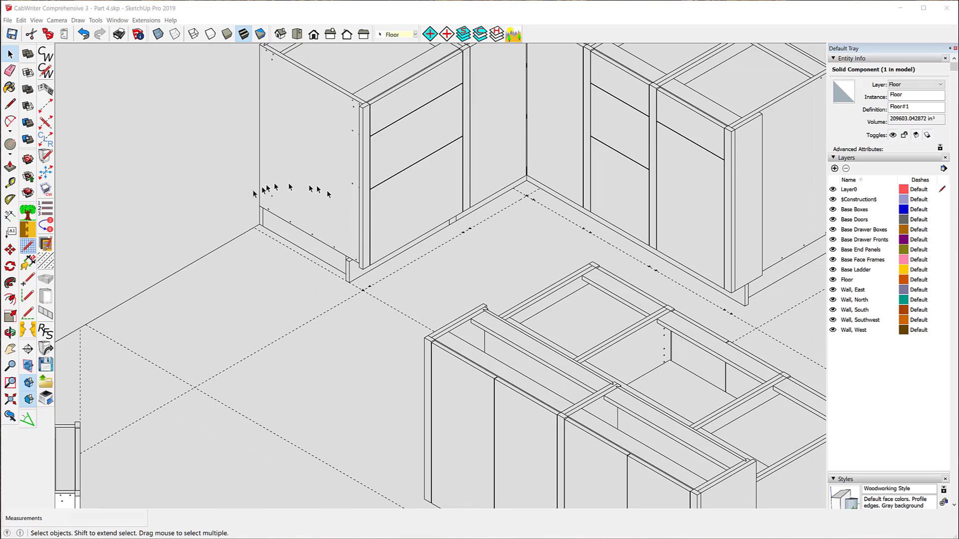
Step: Check the Divided Base cabinet height and the base Top Rail and Mid Rail drawing options, and update the CabWriter settings
left_click(45, 73)
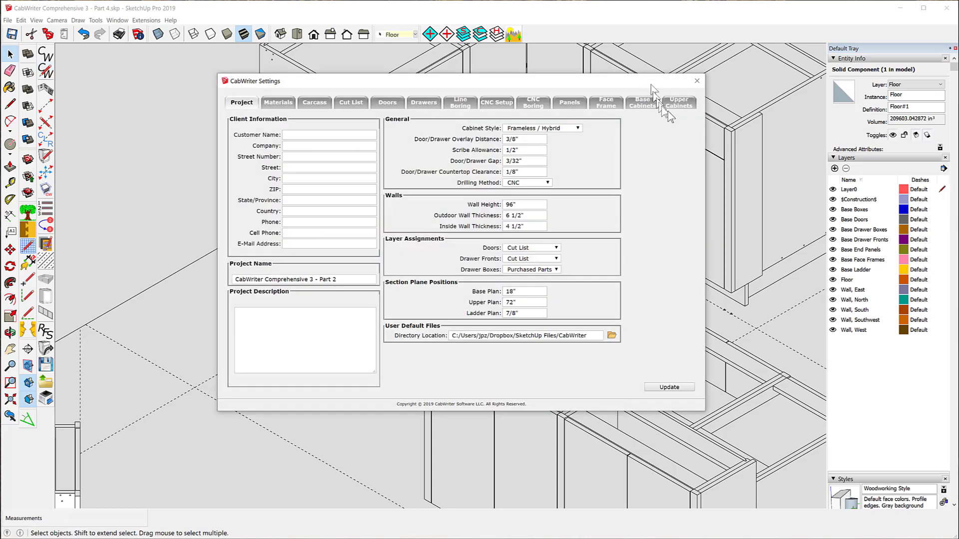
left_click(643, 103)
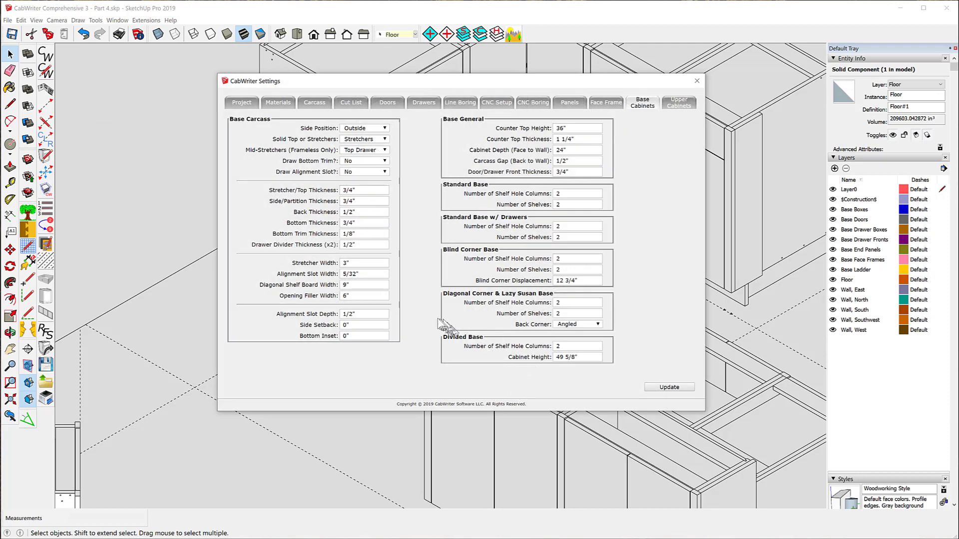
left_click(563, 357)
left_click(611, 104)
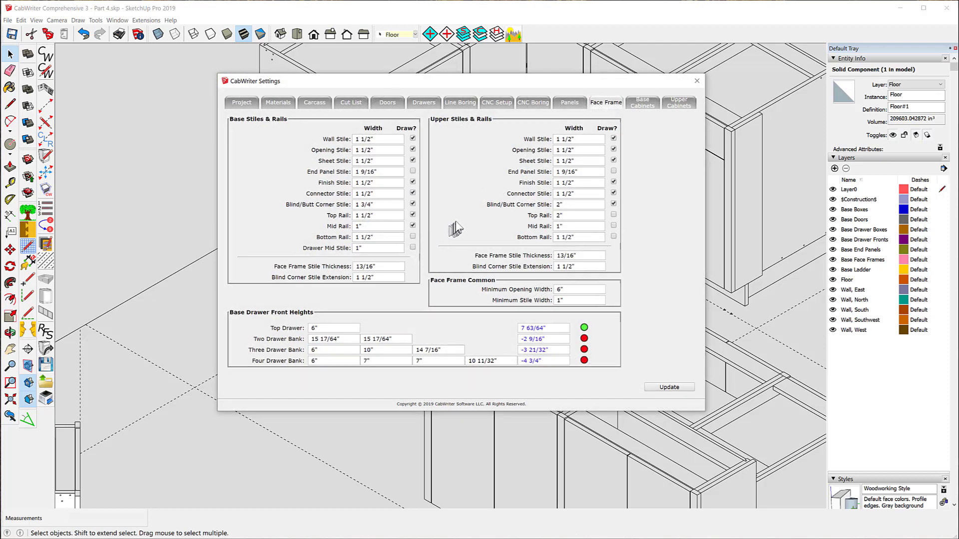
left_click(412, 226)
left_click(413, 214)
left_click(413, 226)
left_click(670, 388)
left_click(668, 387)
left_click(696, 81)
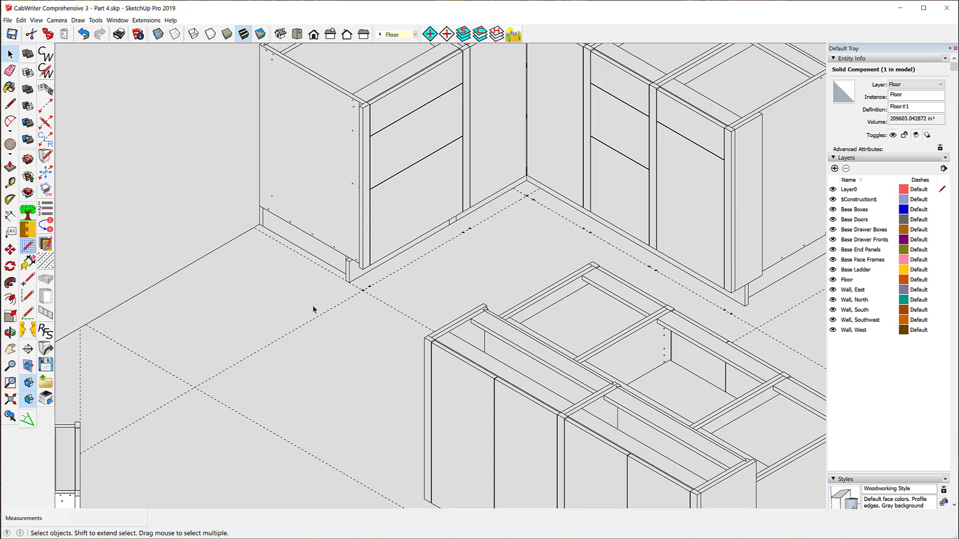
Step: Place a Right Connector stile for the microwave cabinet on the west-wall base line, starting at the end of cabinet 19's stile
left_click(45, 106)
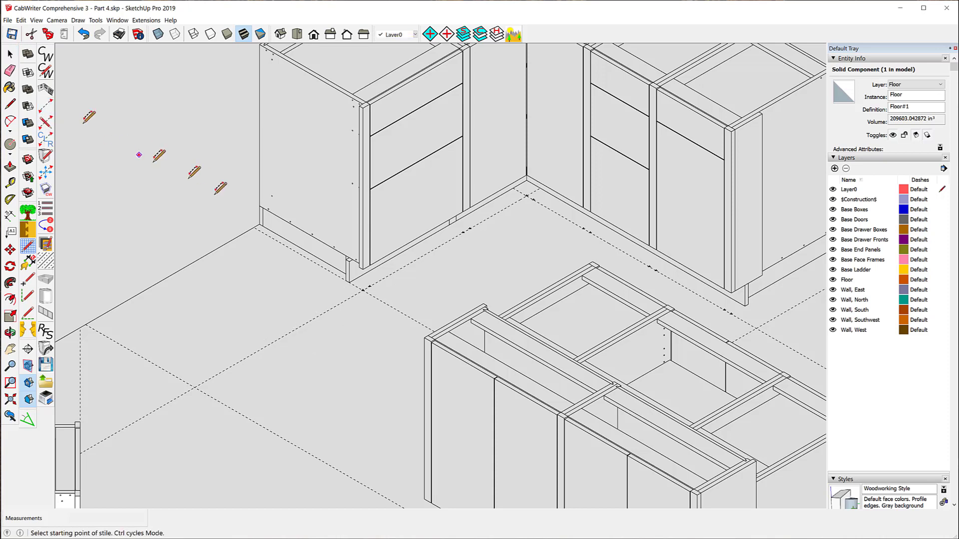
left_click(370, 287)
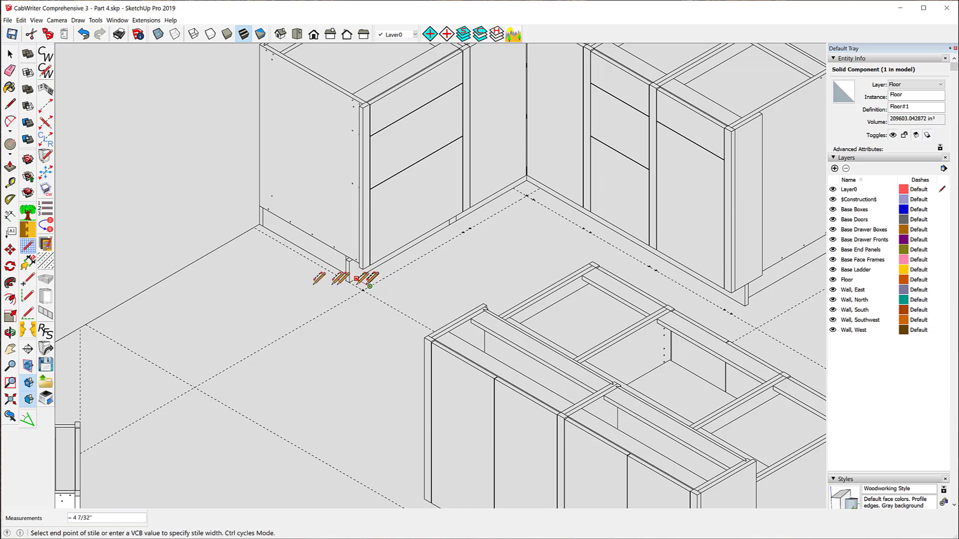
left_click(317, 317)
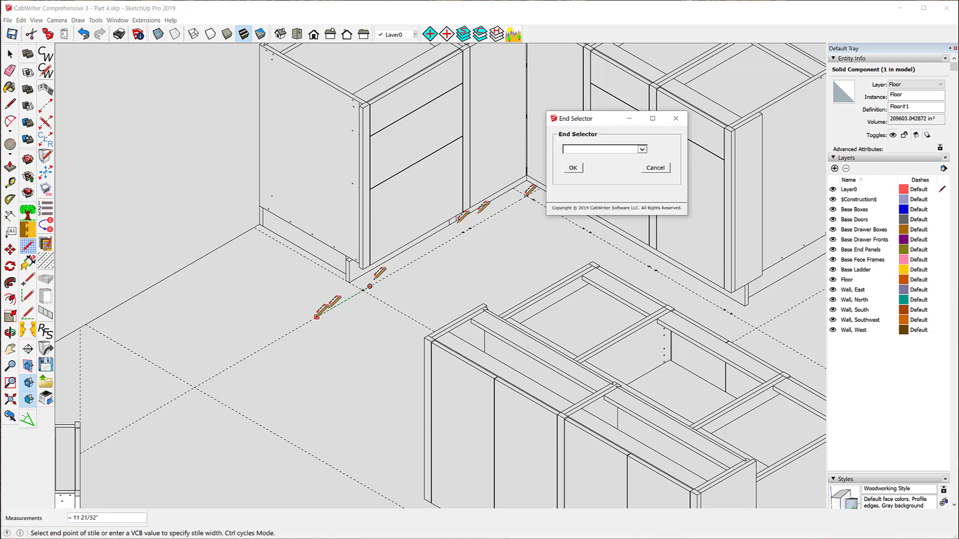
left_click(644, 149)
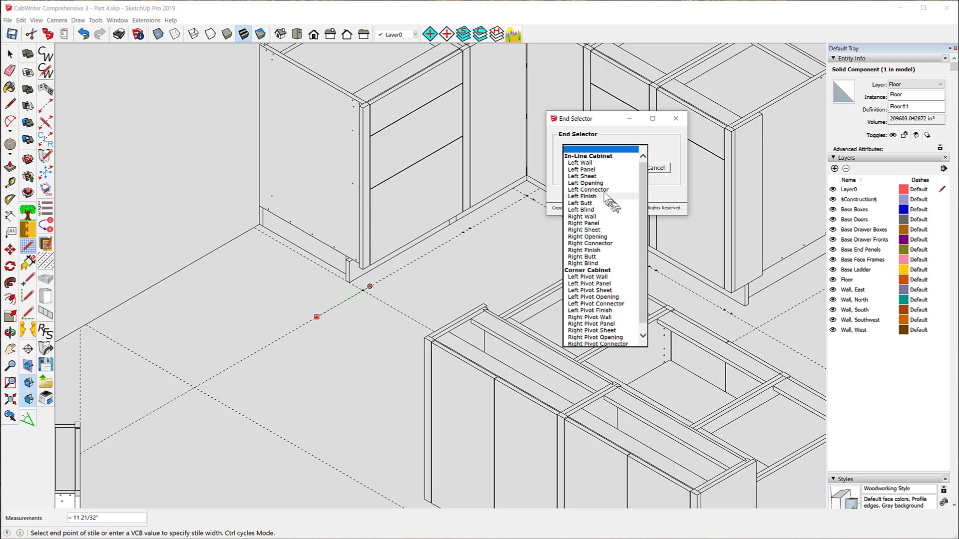
left_click(584, 244)
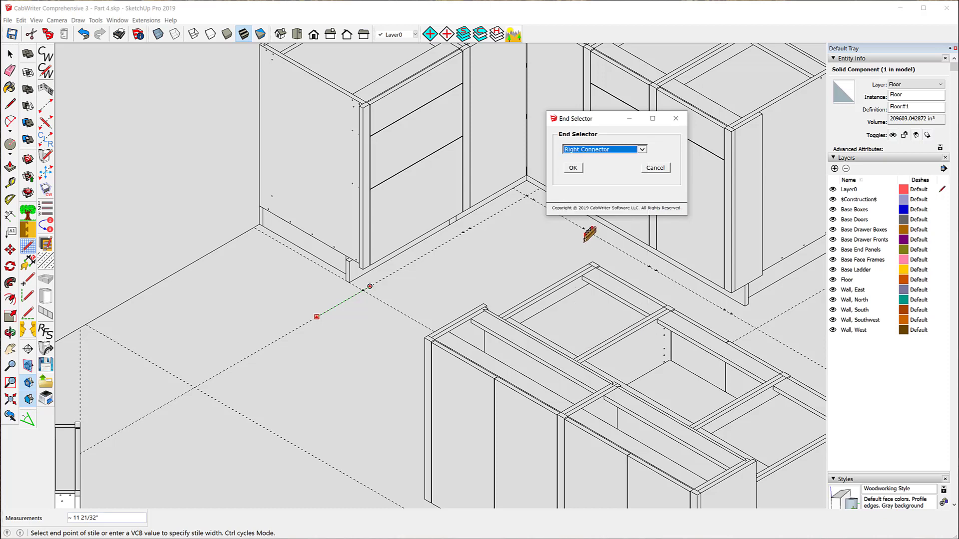
left_click(573, 170)
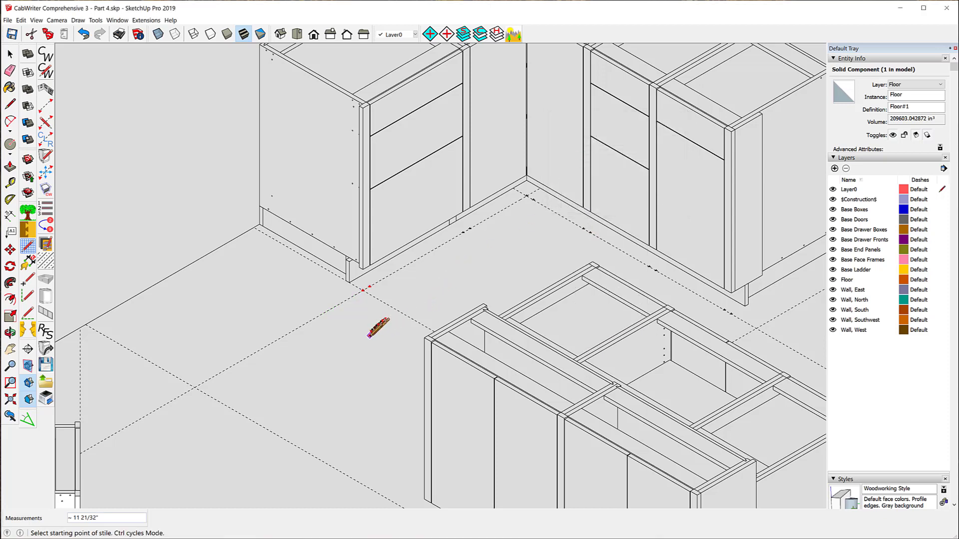
Step: Place the microwave cabinet's Left Connector stile at a set distance from its Right Connector along the west-wall base line
key("ctrl")
key("ctrl")
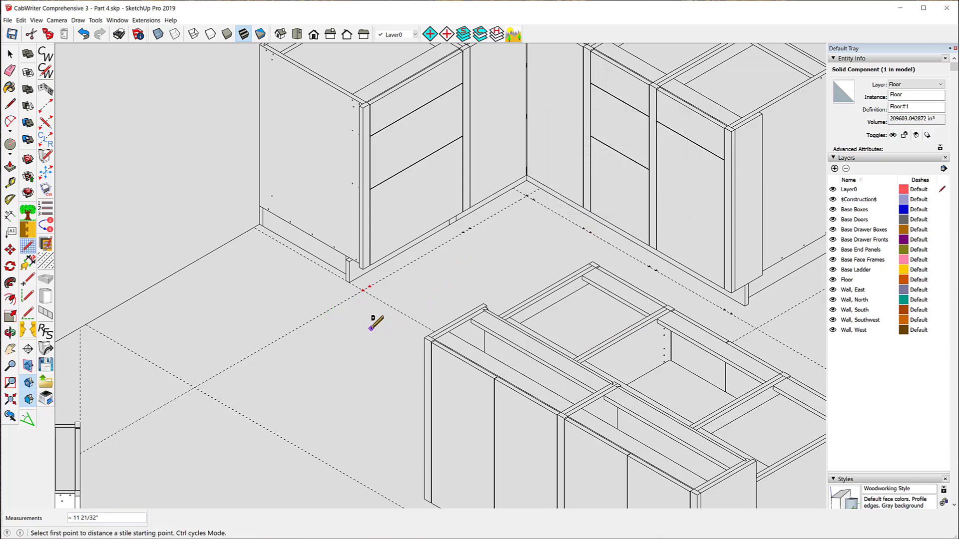
left_click(363, 290)
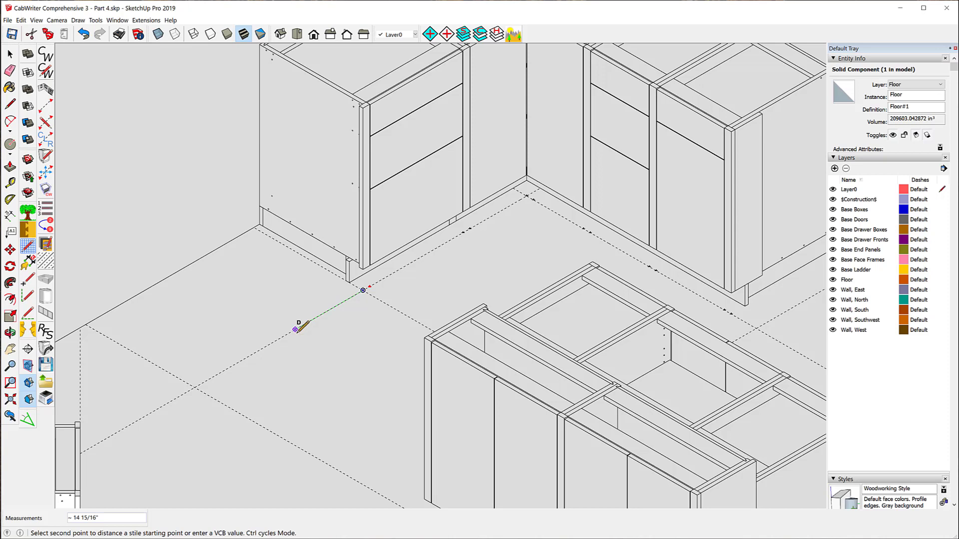
key("ctrl")
key("ctrl")
key("ctrl")
key("Return")
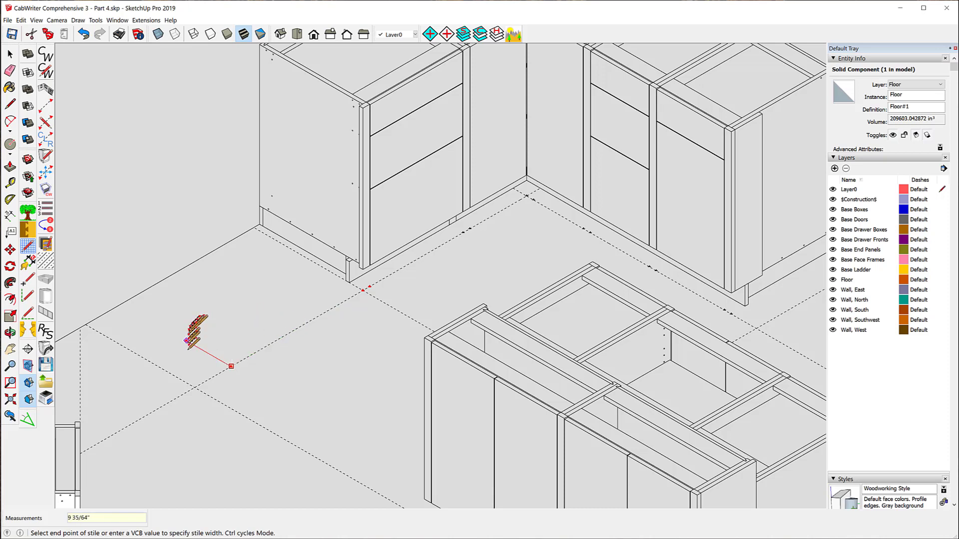
left_click(200, 385)
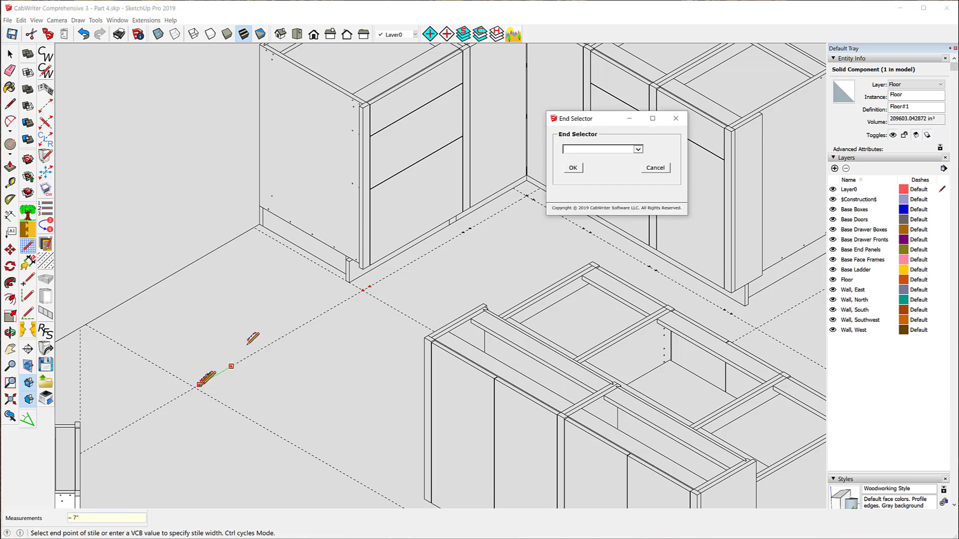
left_click(638, 150)
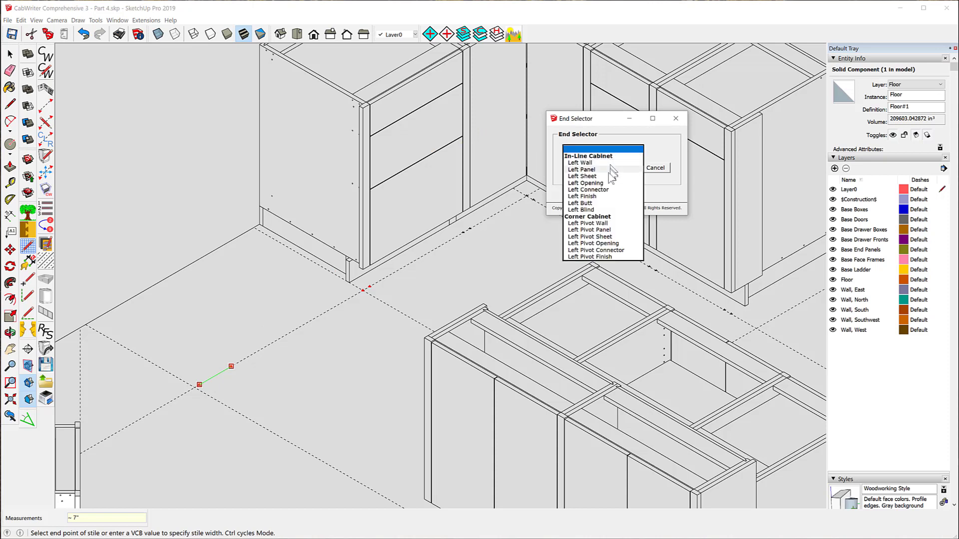
left_click(608, 191)
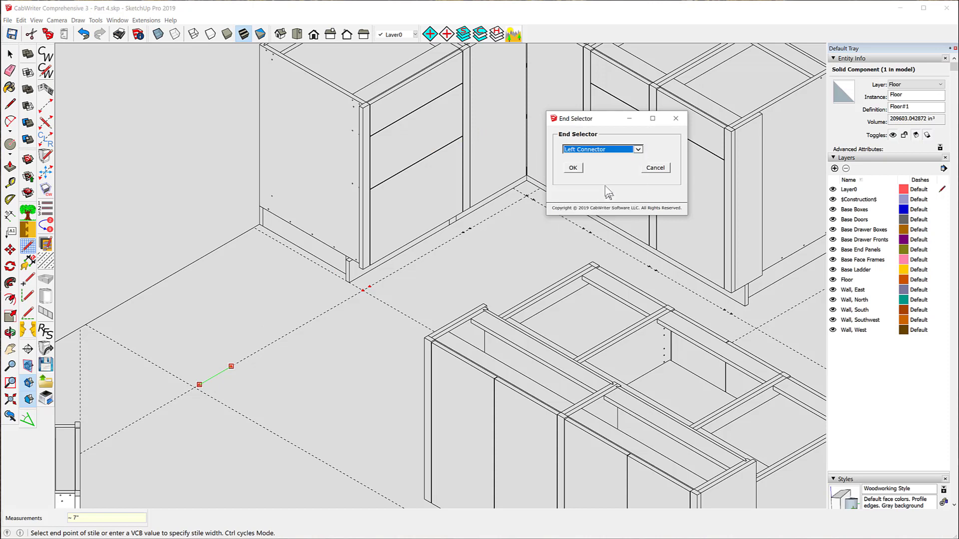
left_click(574, 167)
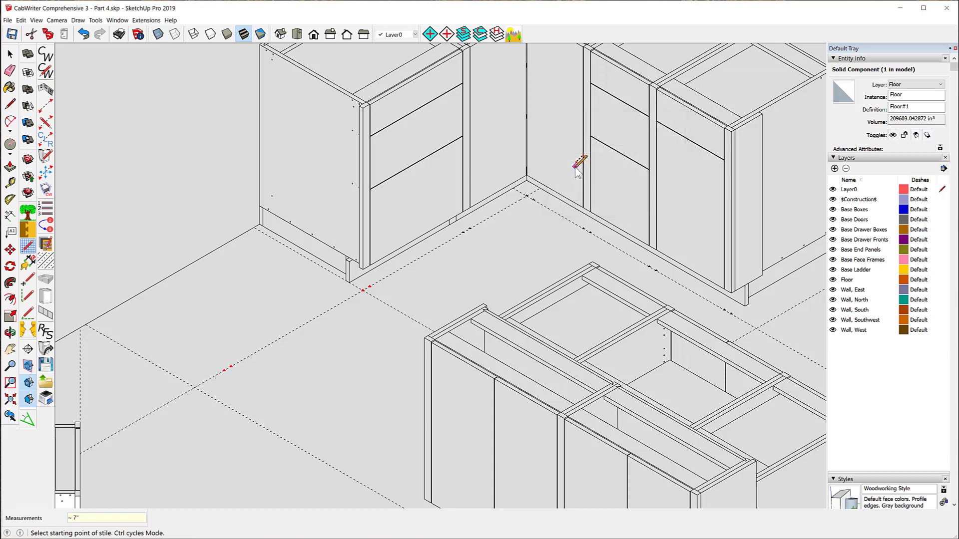
Step: Start the cabinet box between the two new connector stiles and choose Divided Base as its type
left_click(359, 162)
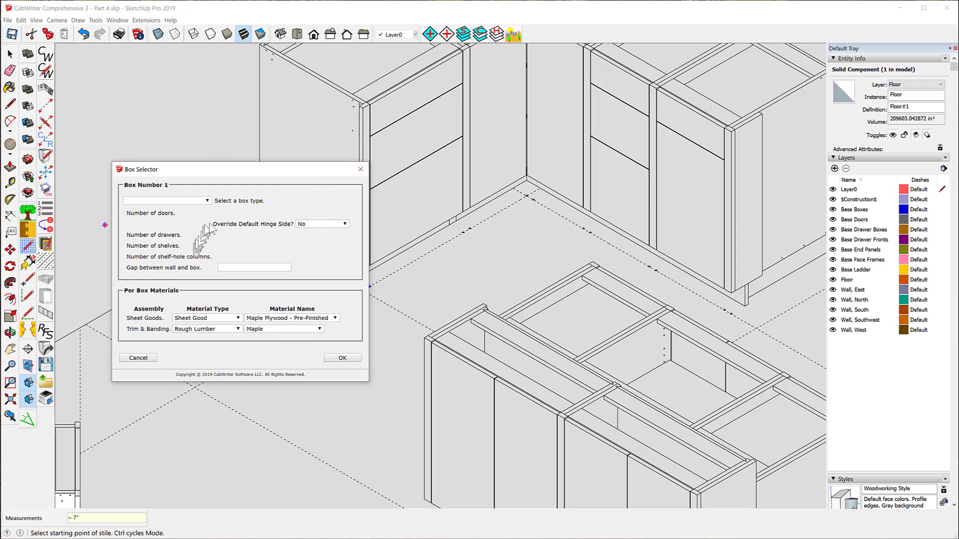
left_click(207, 201)
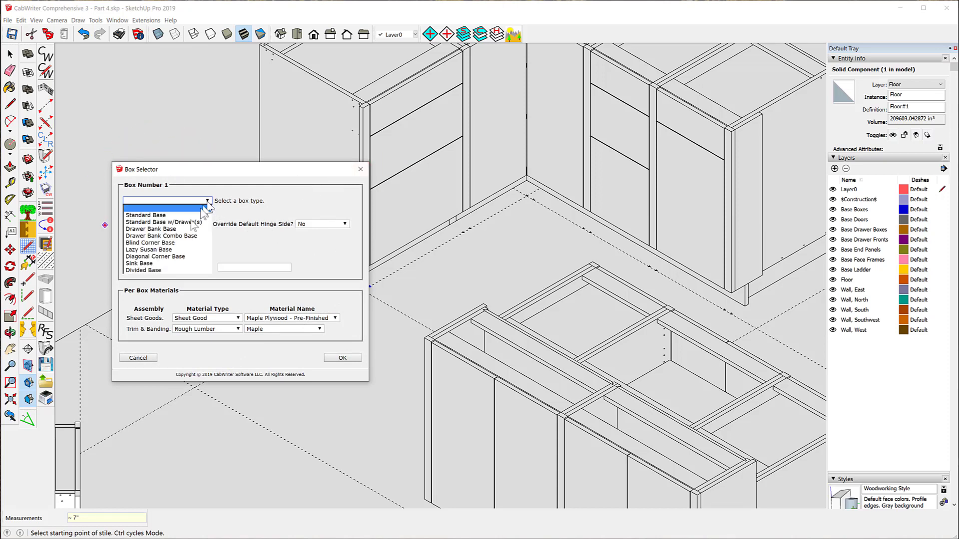
left_click(146, 271)
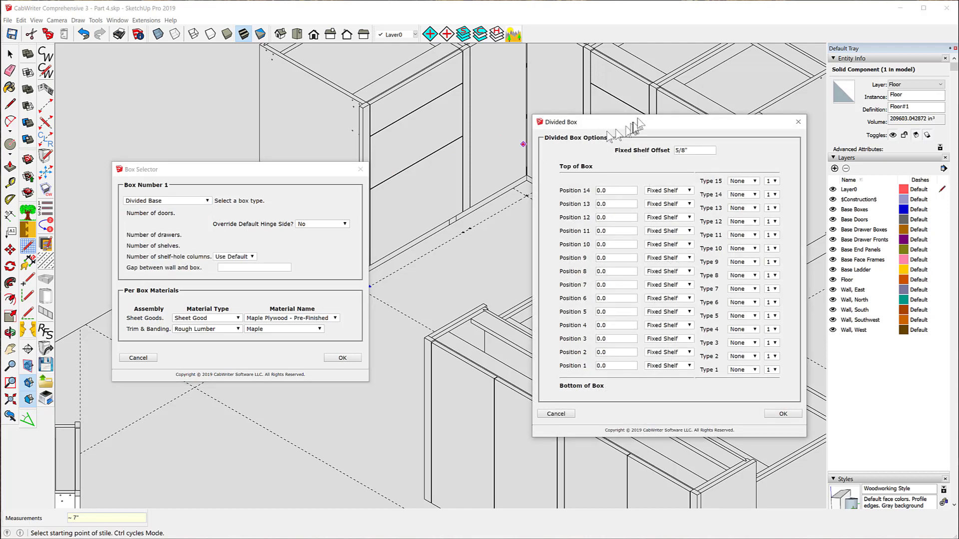
left_click_drag(642, 129, 537, 105)
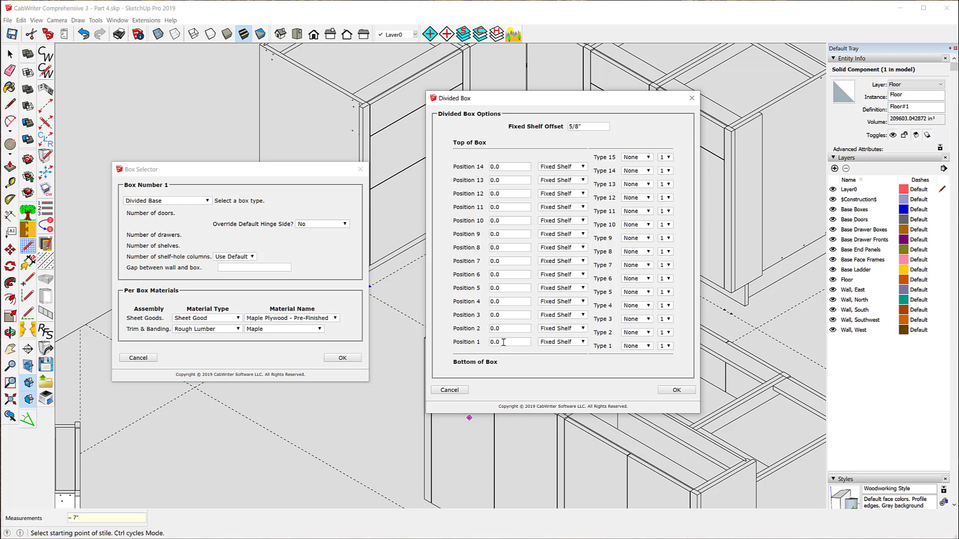
Step: Set the Position 1 fixed shelf to 29.75 with two doors as Type 1, and draw the divided microwave cabinet
left_click_drag(503, 342, 490, 342)
type("29.75")
left_click(636, 347)
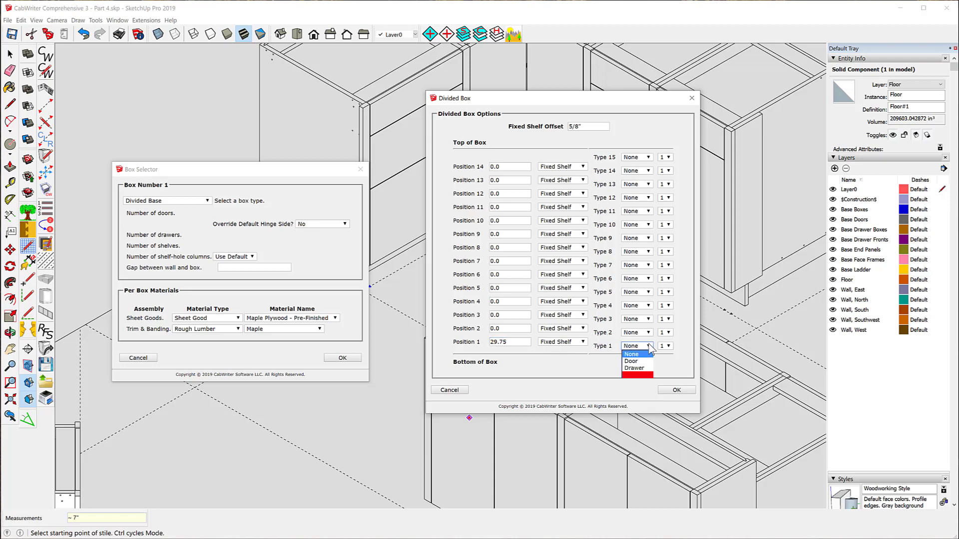
left_click(631, 362)
left_click(665, 347)
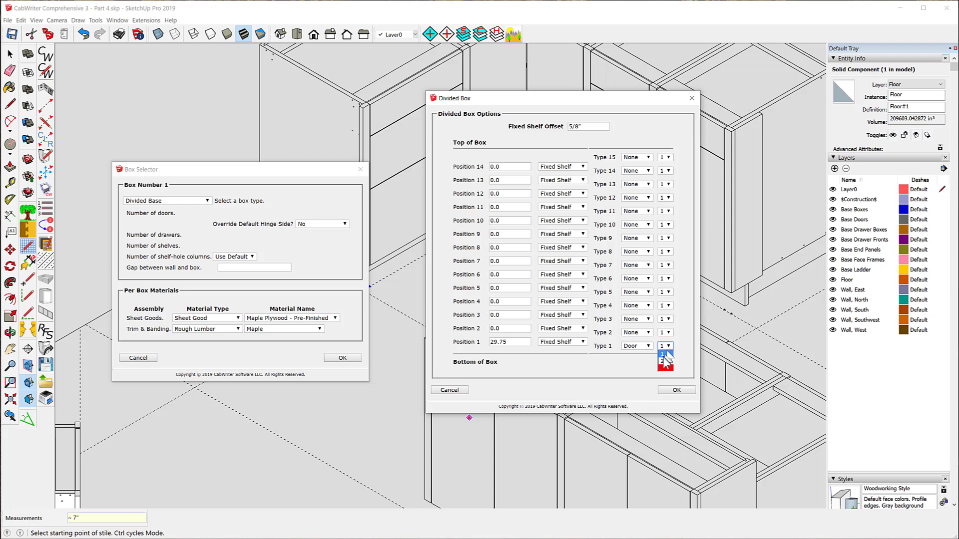
left_click(663, 361)
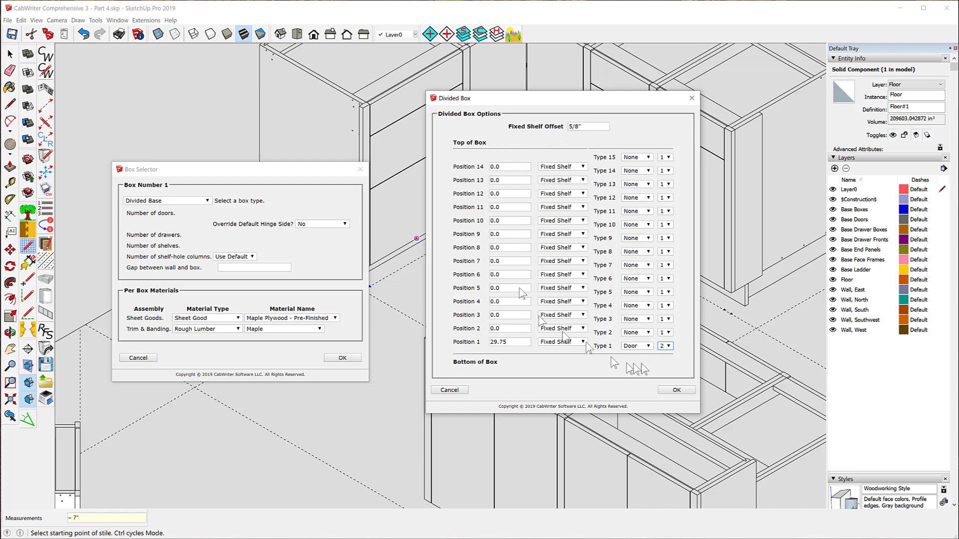
left_click(676, 390)
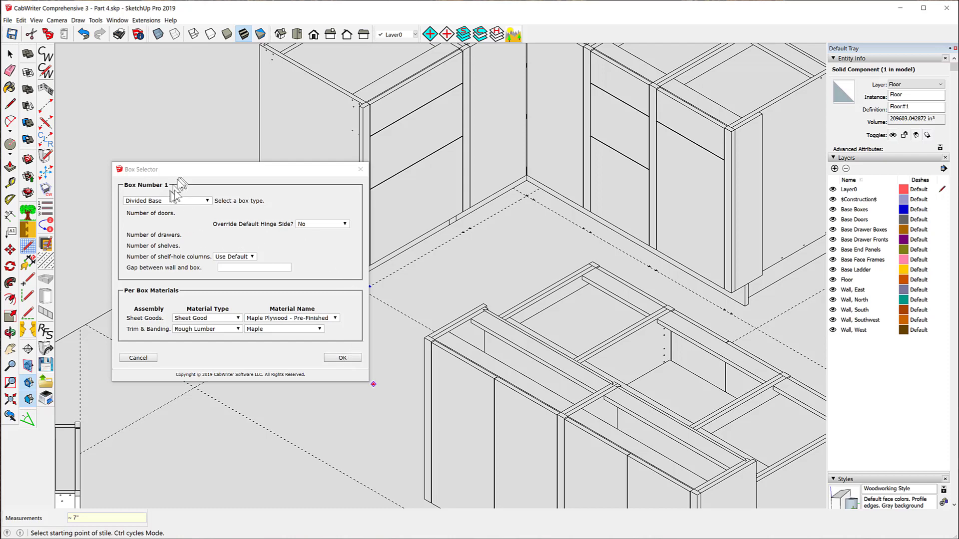
left_click(342, 359)
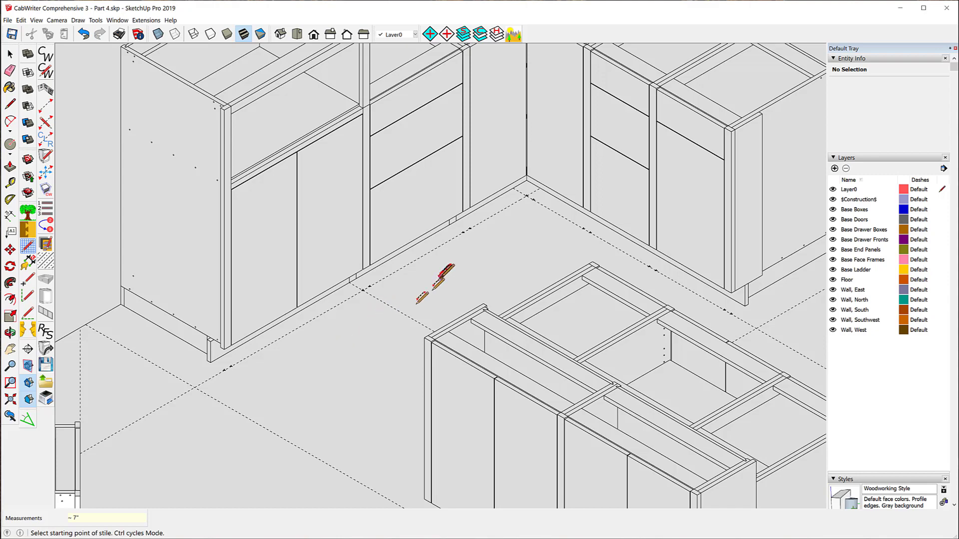
Step: Measure the new microwave cabinet's height from the floor to its top and examine the rail above its doors
middle_click_drag(445, 272, 219, 255)
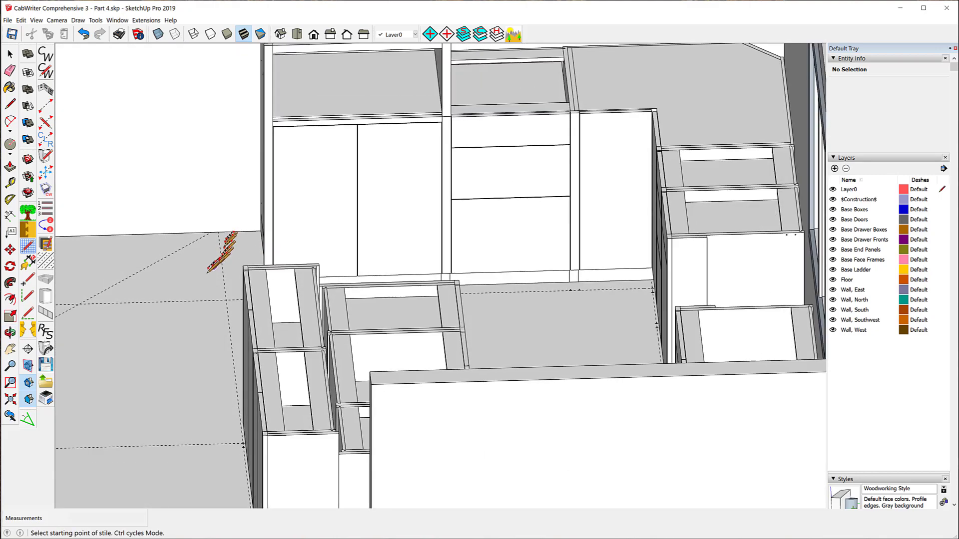
scroll(207, 272, "down", 2)
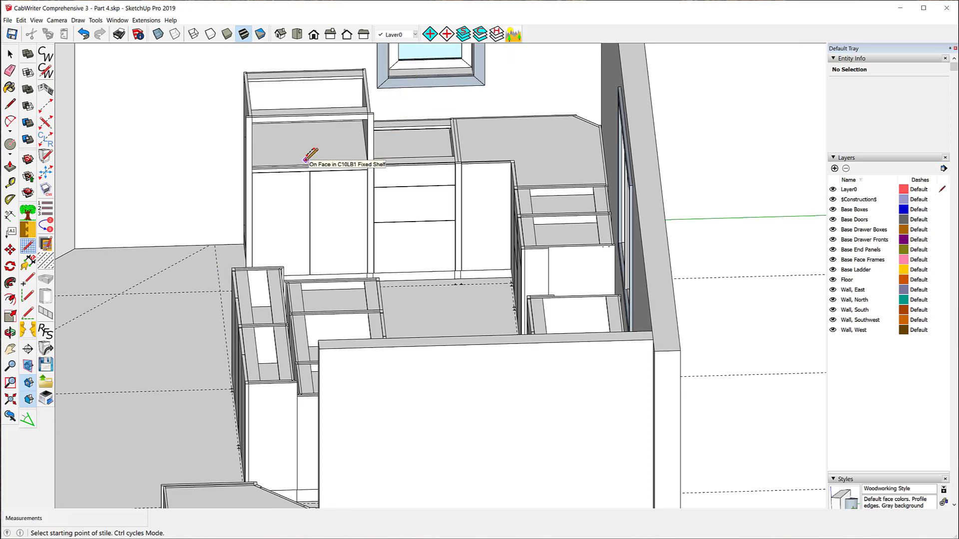
middle_click_drag(155, 253, 175, 281)
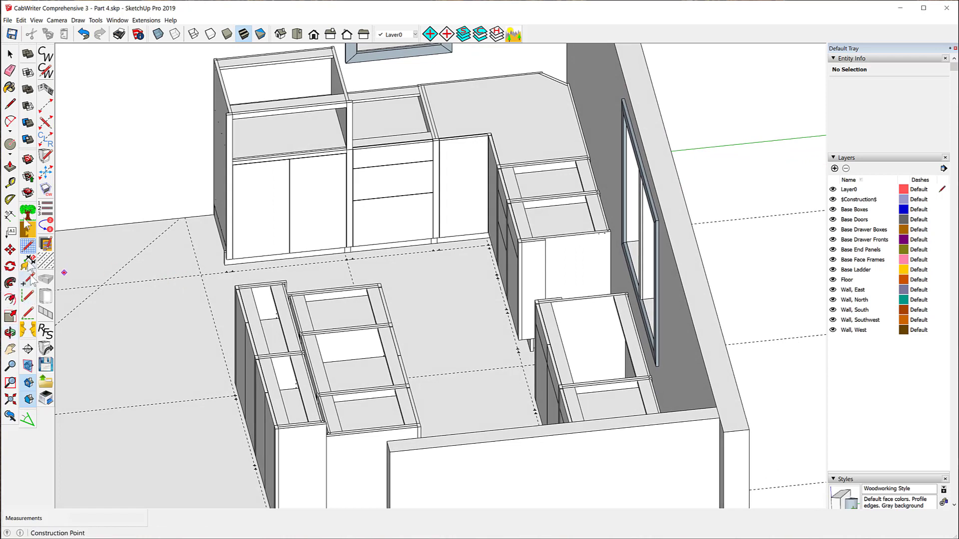
left_click(10, 182)
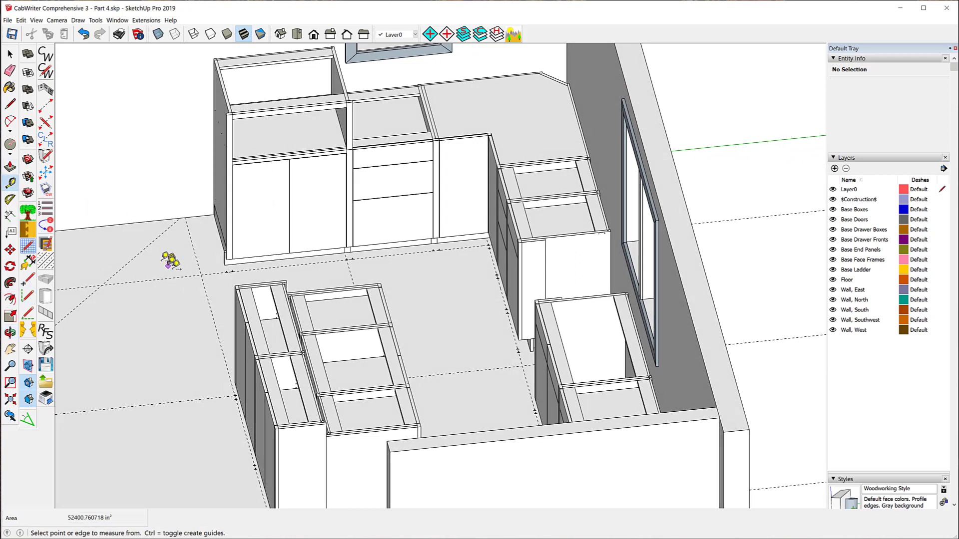
left_click(170, 278)
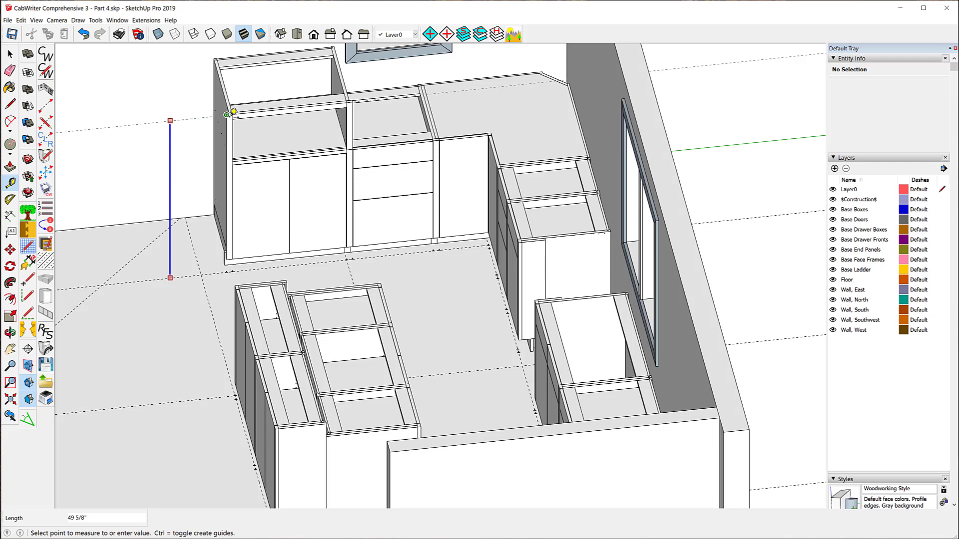
left_click(233, 111)
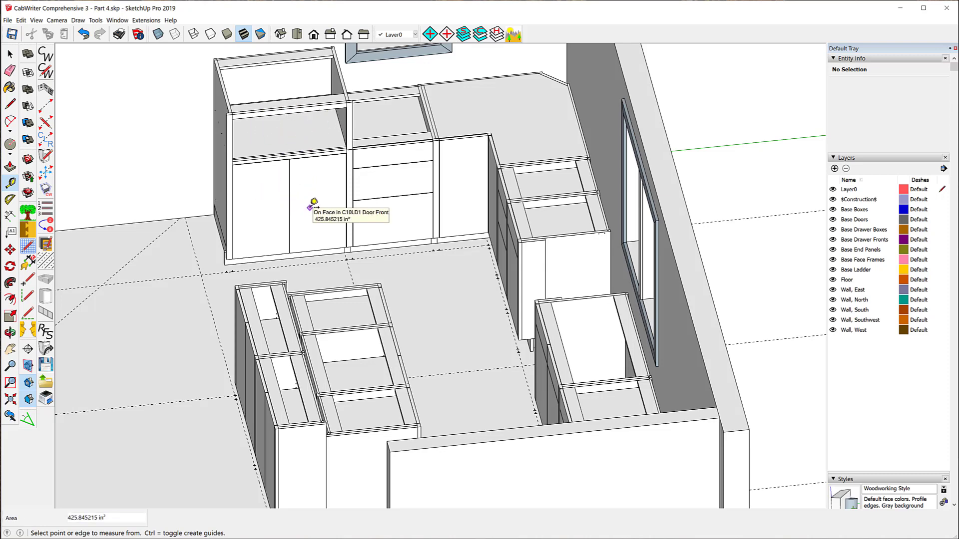
scroll(253, 149, "up", 4)
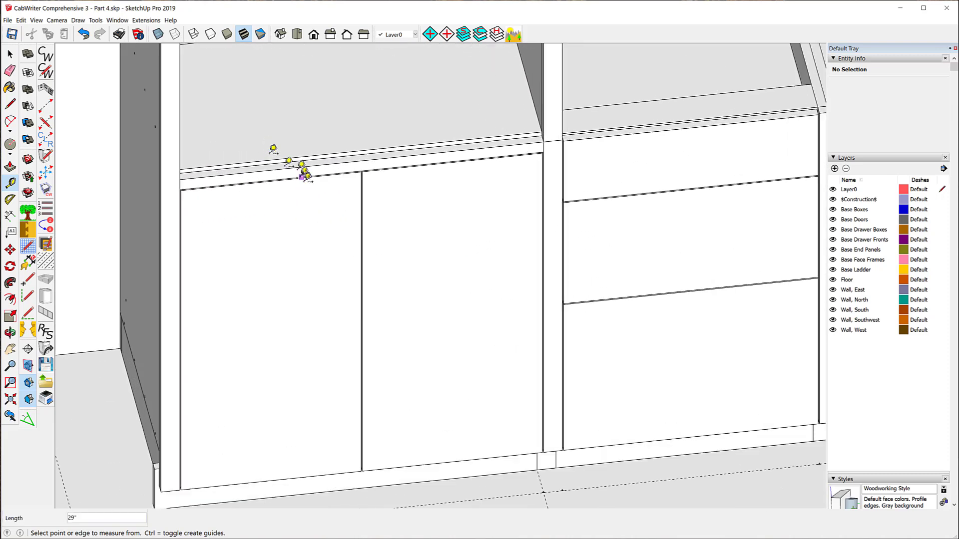
scroll(302, 167, "up", 2)
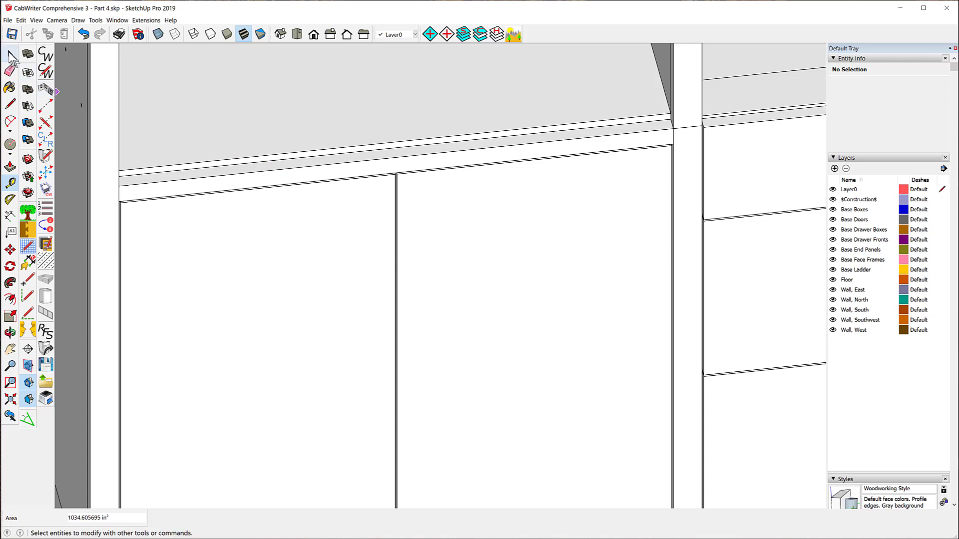
left_click(11, 55)
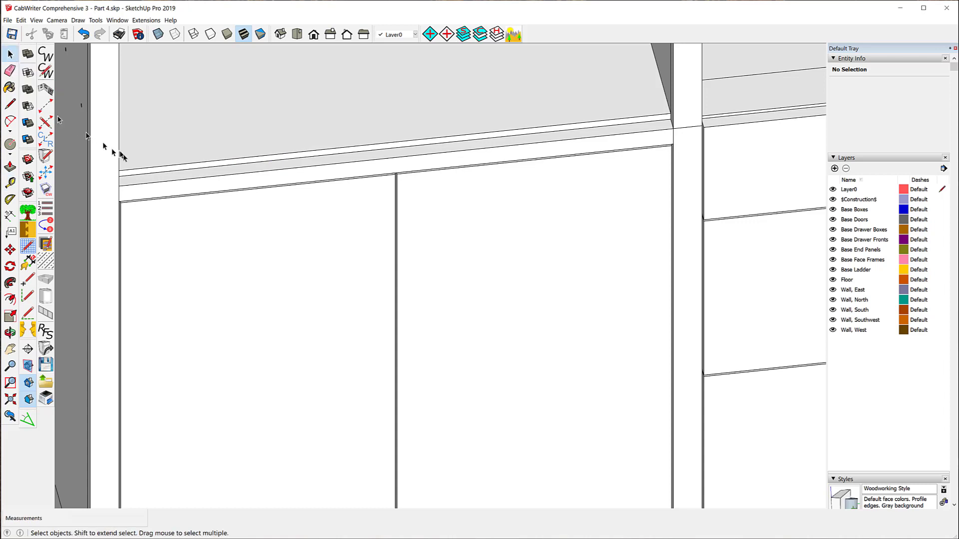
Step: Measure the offset between the top of the microwave cabinet's mid-rail and the upper edge of the shelf behind it
left_click(167, 194)
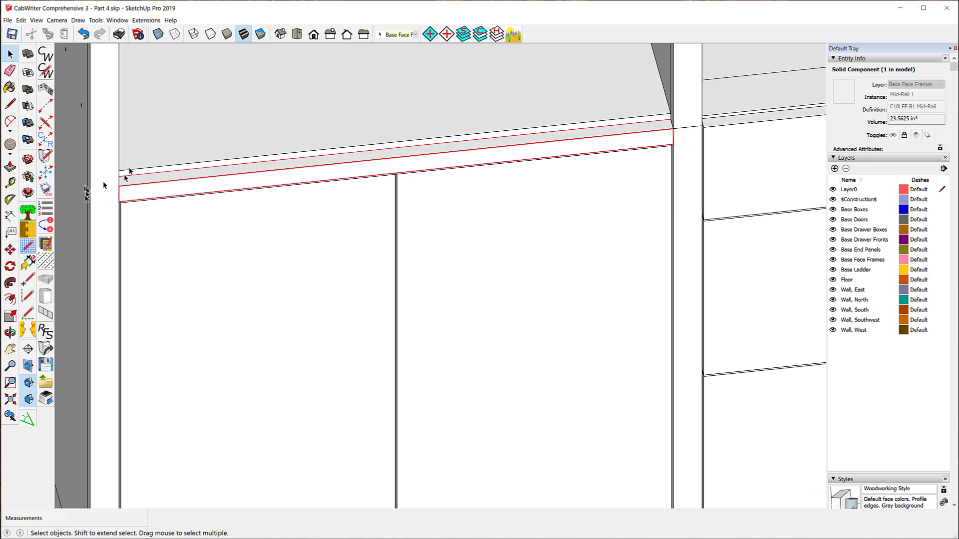
left_click(10, 182)
scroll(167, 176, "up", 5)
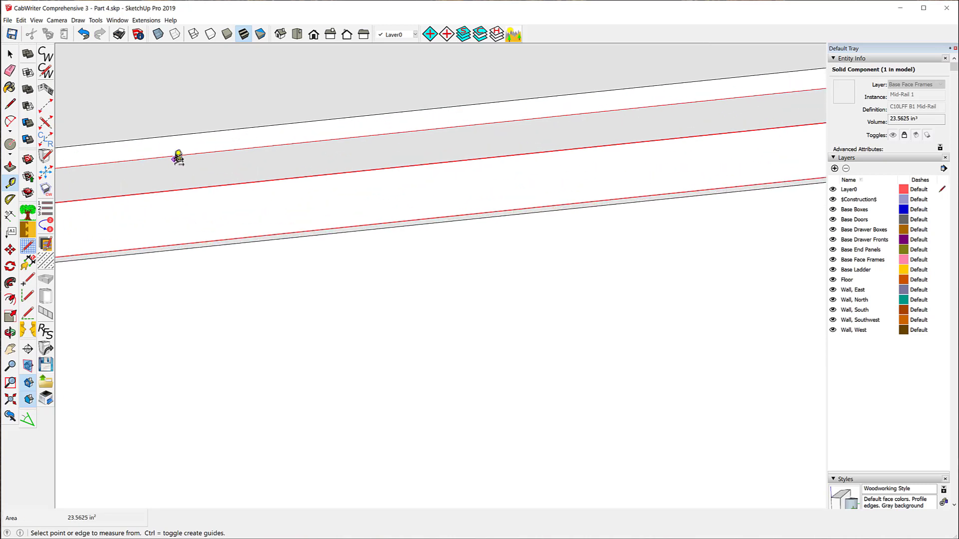
left_click(173, 156)
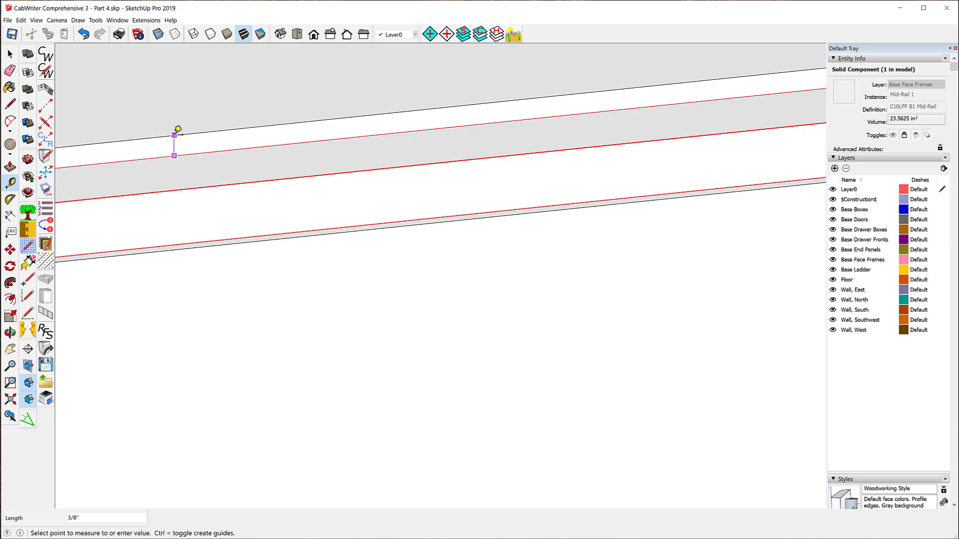
left_click(175, 134)
scroll(235, 167, "down", 6)
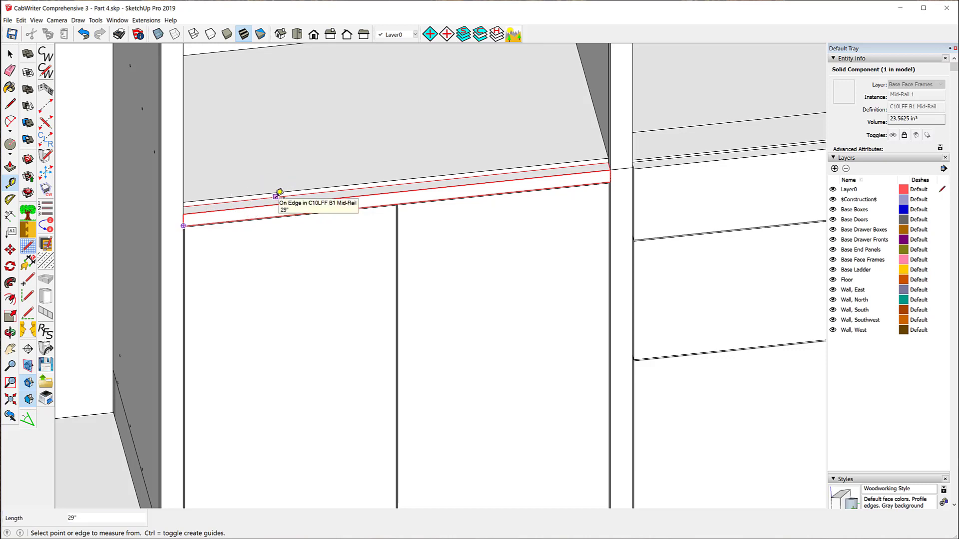
scroll(223, 175, "down", 5)
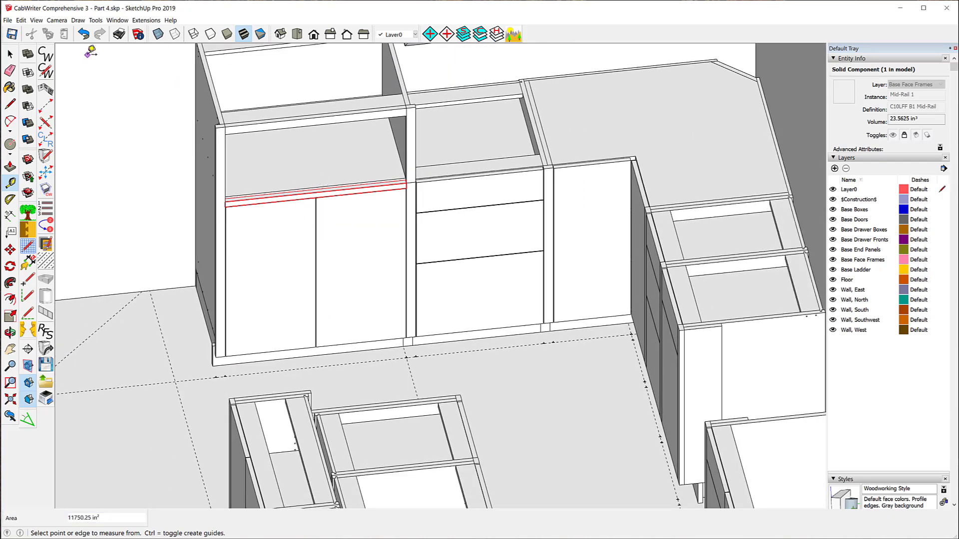
Step: Renumber the microwave cabinet as 7 and check the cabinet number in its left door's component definition
left_click(10, 54)
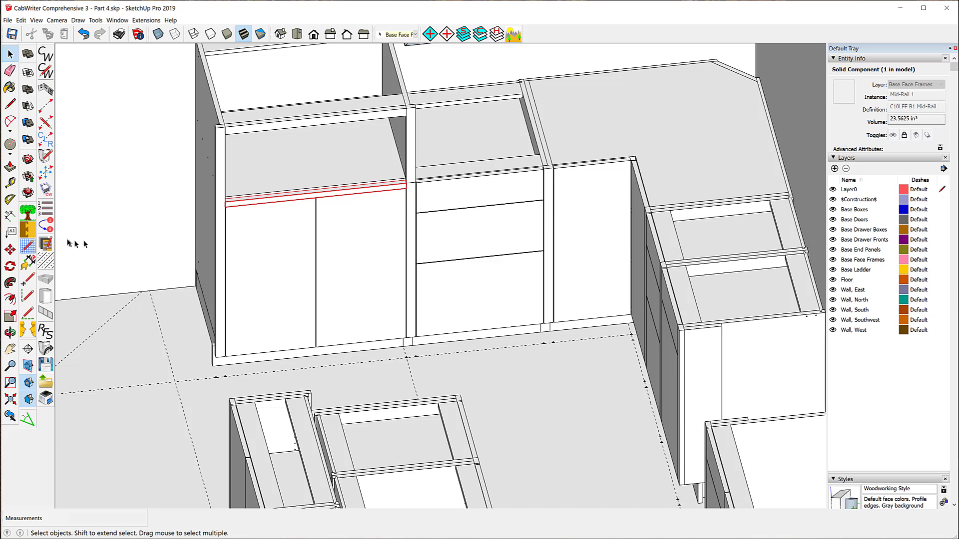
left_click(46, 225)
left_click(340, 232)
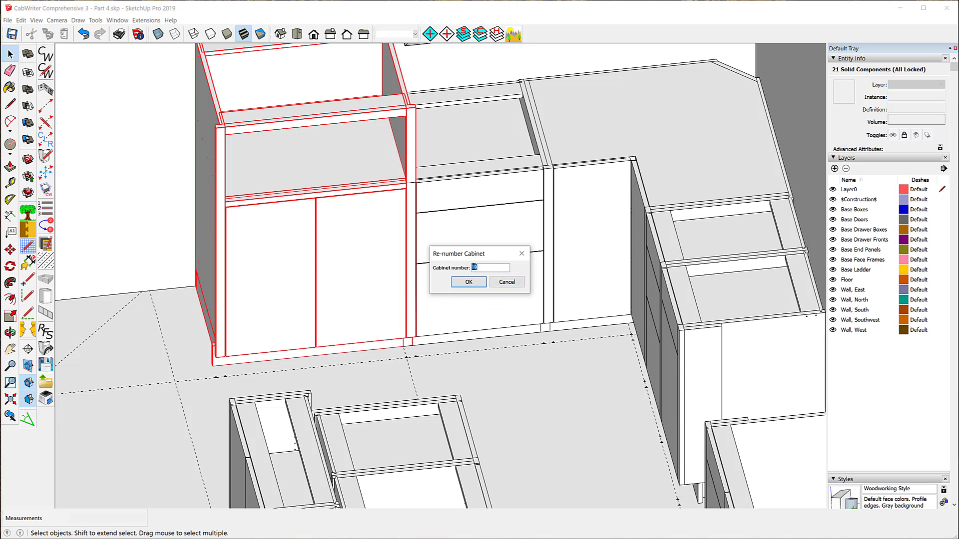
type("7")
left_click(469, 283)
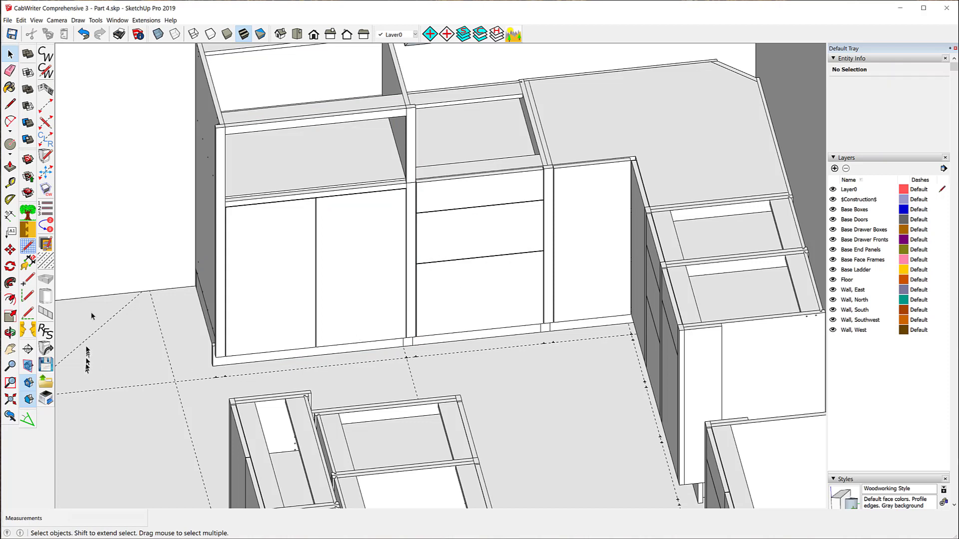
left_click(105, 269)
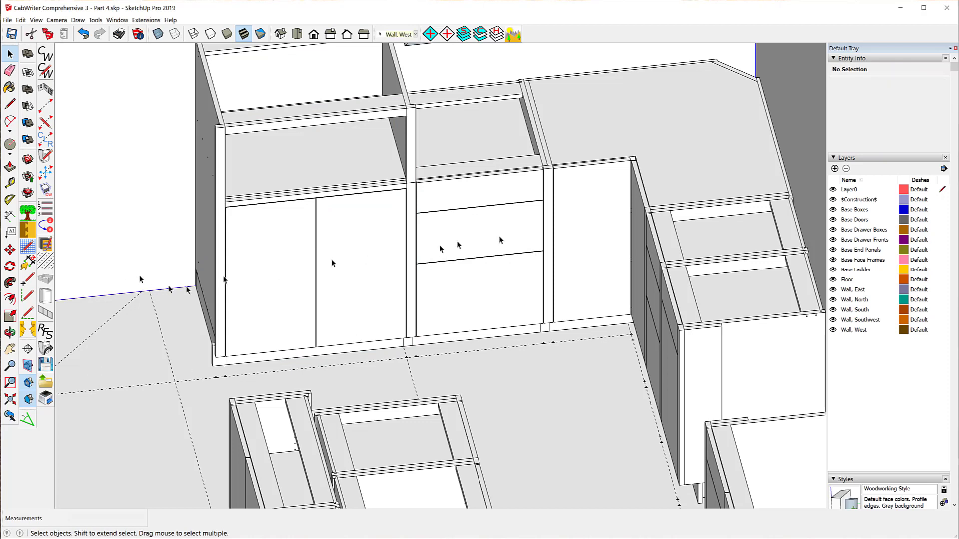
left_click(275, 240)
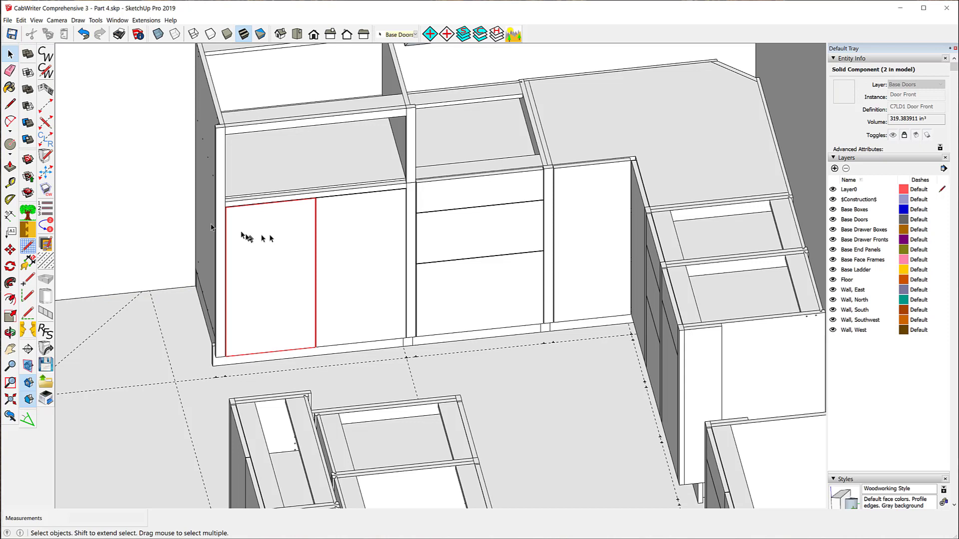
left_click(156, 235)
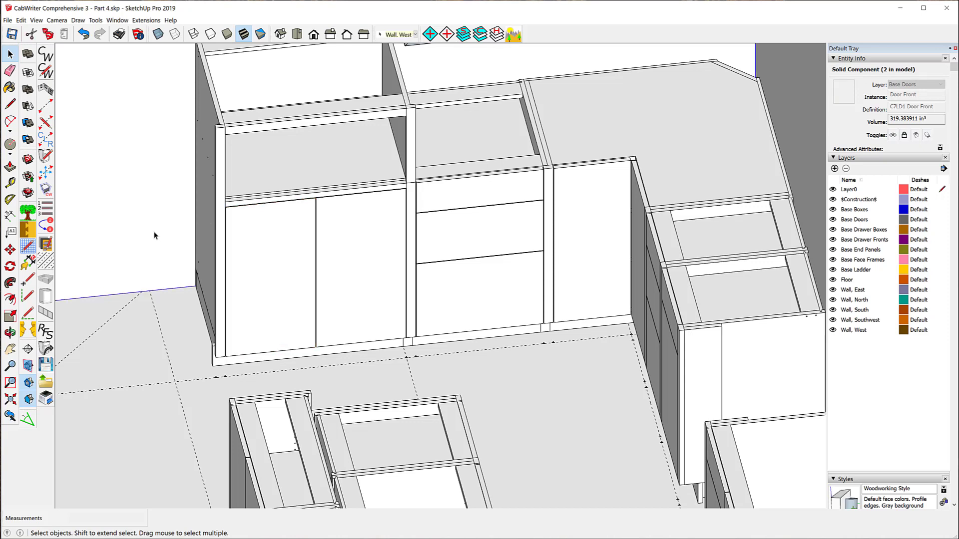
Step: Show the whole kitchen model in an isometric view with nothing selected to review the placed base cabinets
left_click(314, 34)
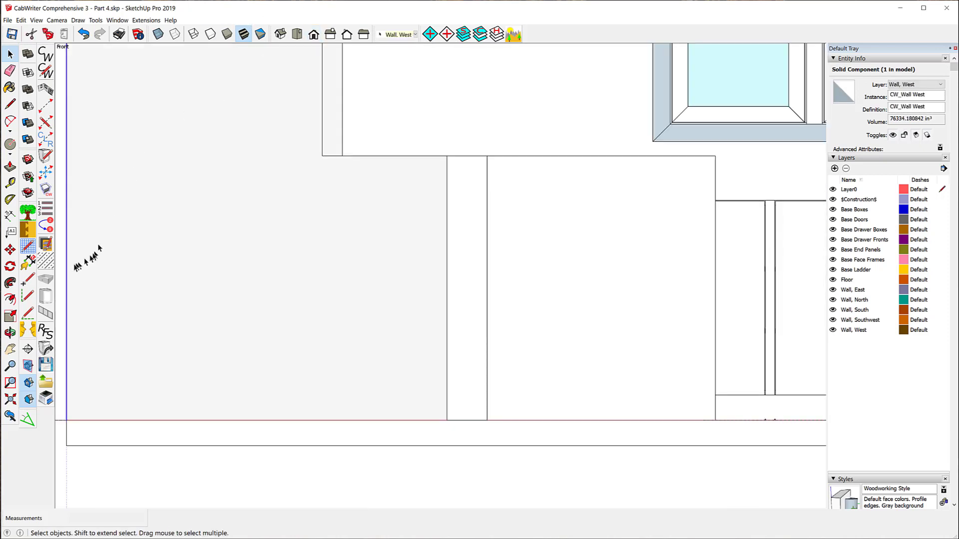
left_click(281, 34)
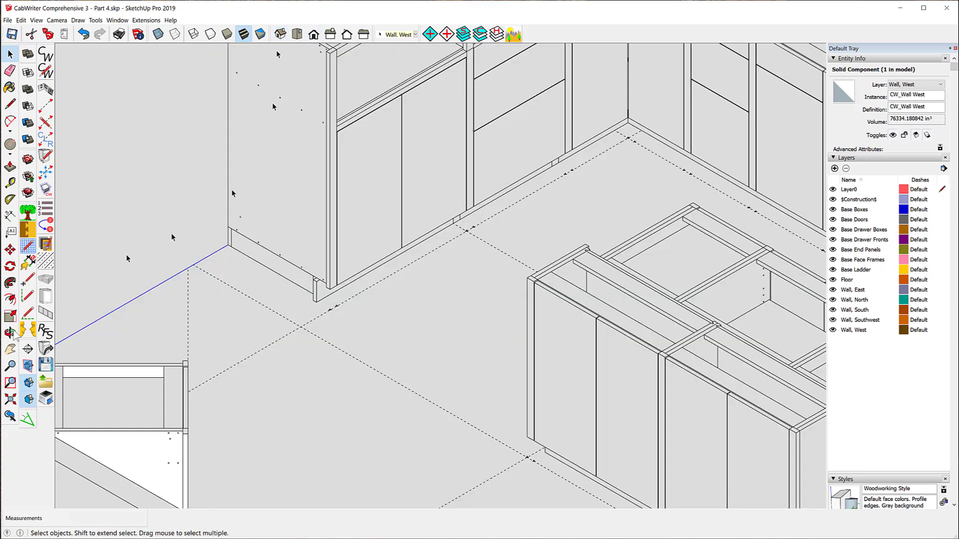
left_click(10, 399)
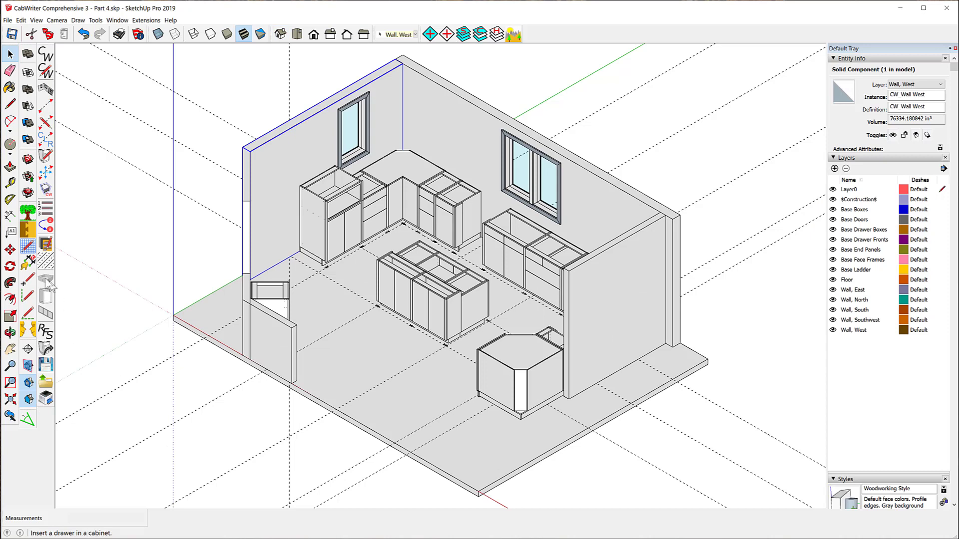
left_click(92, 263)
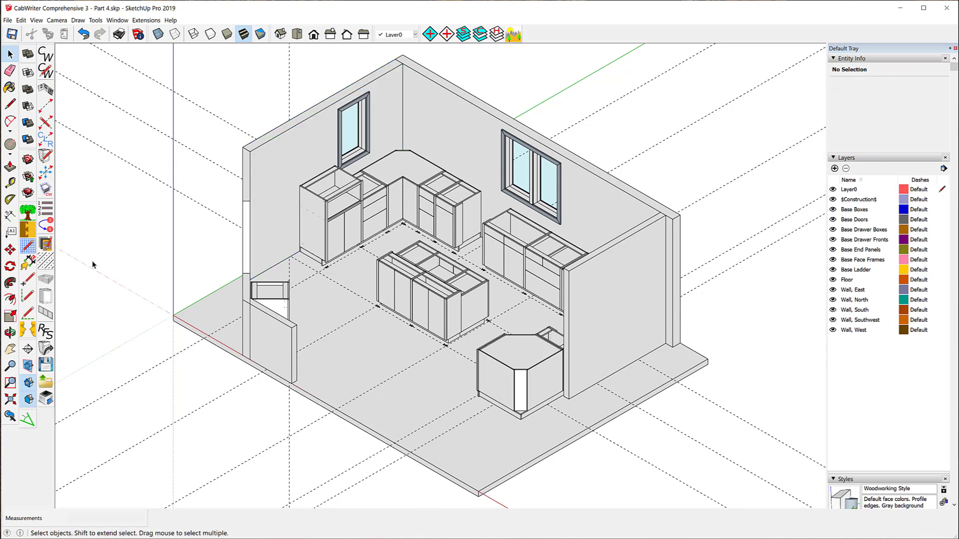